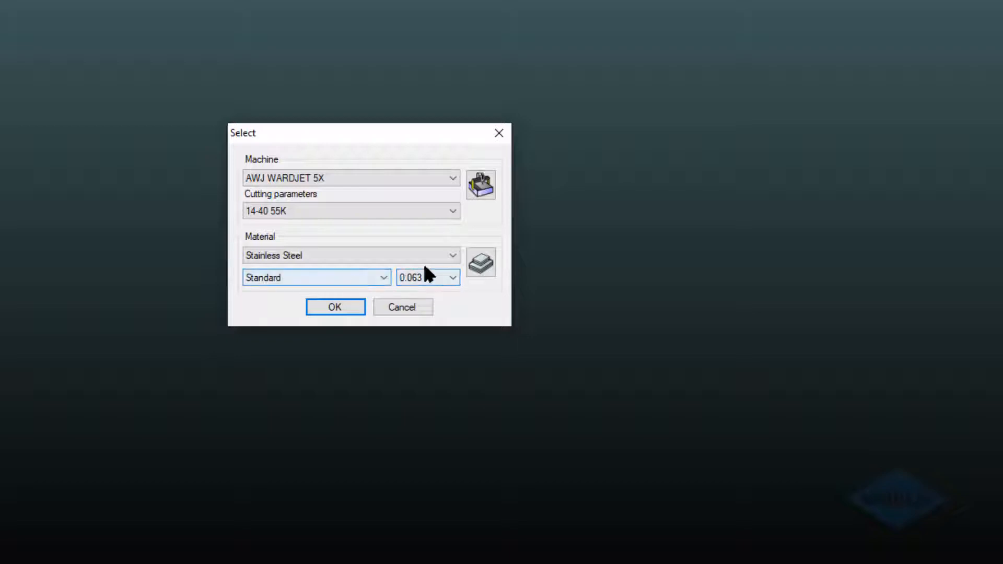
# Review the general properties of the Stainless Steel material in the material setup, then leave the setup without changes.
pyautogui.click(483, 263)
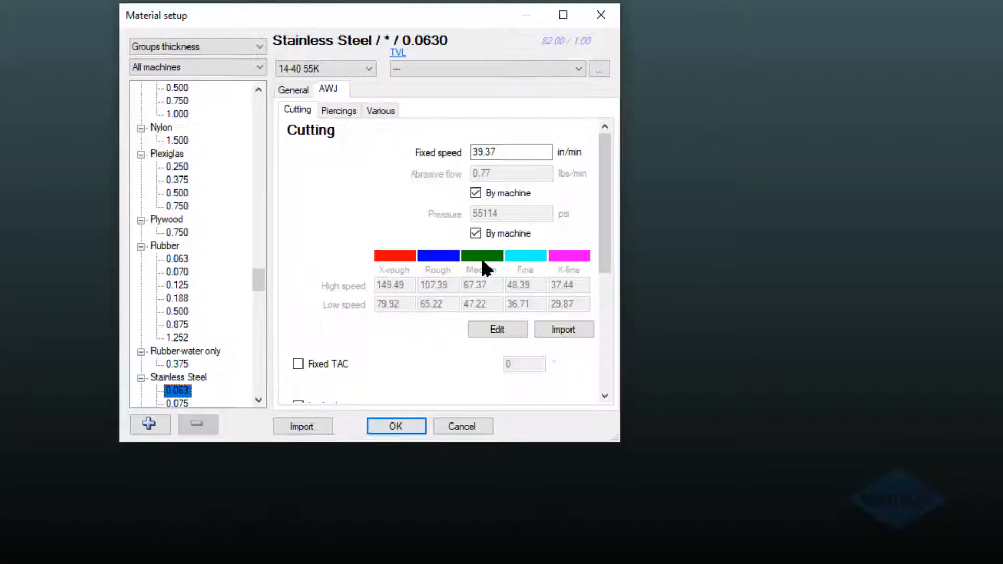
pyautogui.click(199, 377)
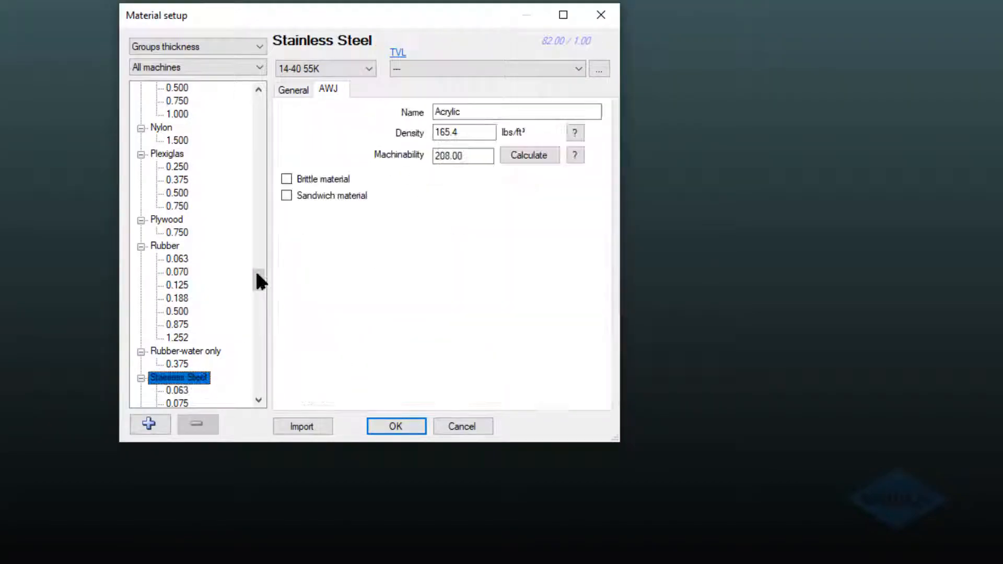
pyautogui.click(292, 90)
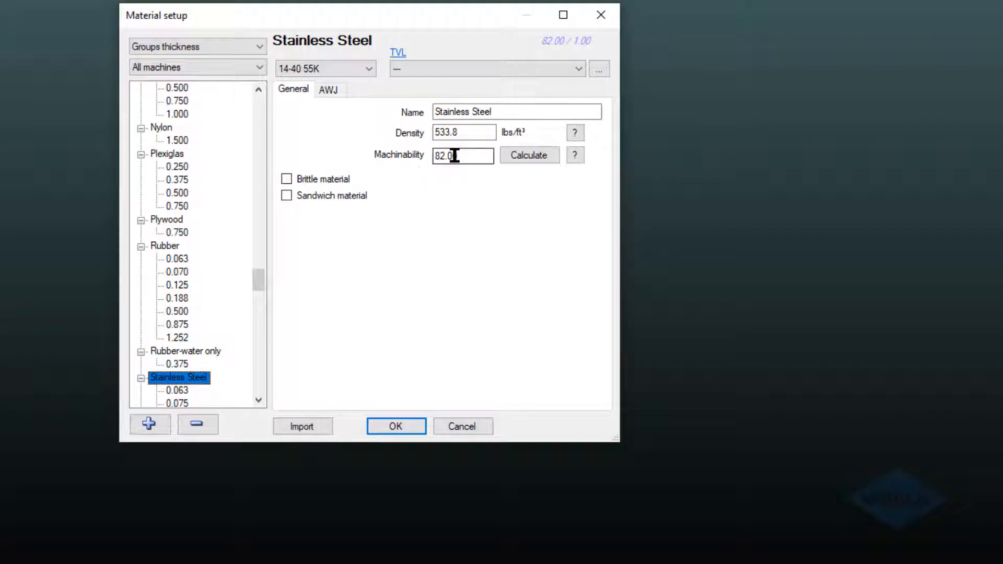
pyautogui.click(453, 429)
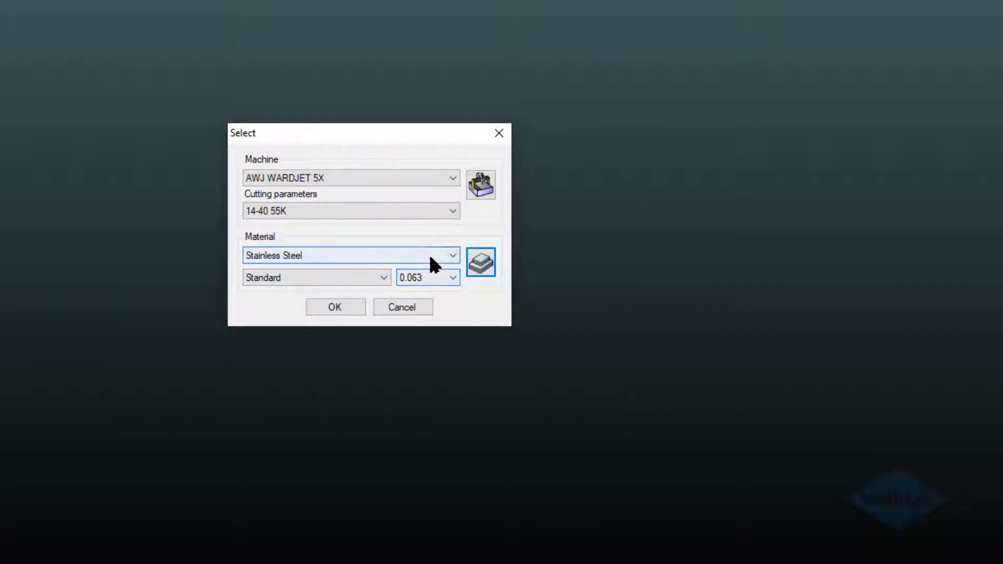
# Start the 3D workspace with the AWJ WARDJET 5X machine, 14-40 55K cutting parameters and Standard Stainless Steel of 0.063 thickness.
pyautogui.click(360, 308)
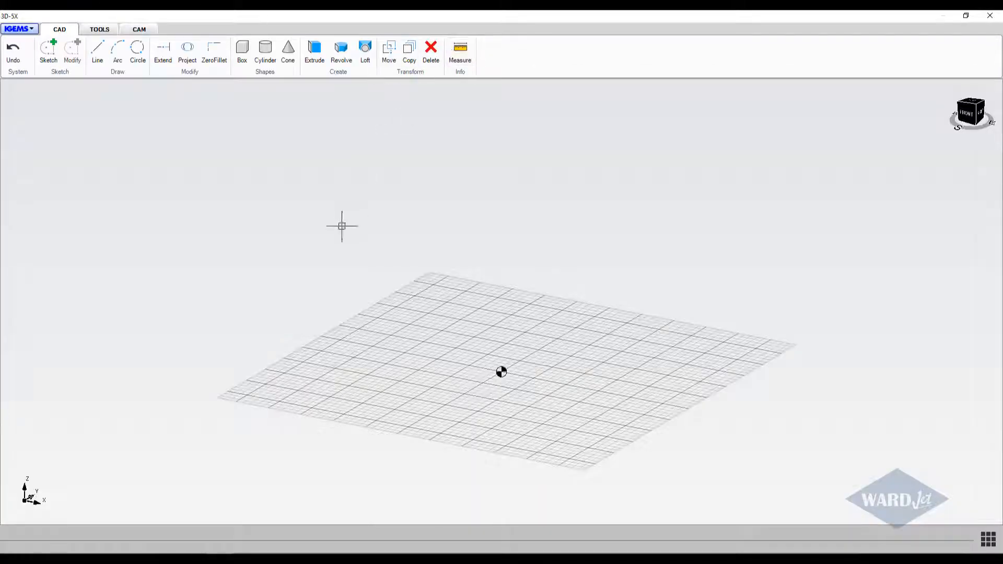
pyautogui.moveTo(426, 211)
pyautogui.mouseDown(button='middle')
pyautogui.moveTo(390, 223)
pyautogui.moveTo(411, 200)
pyautogui.moveTo(400, 194)
pyautogui.mouseUp(button='middle')
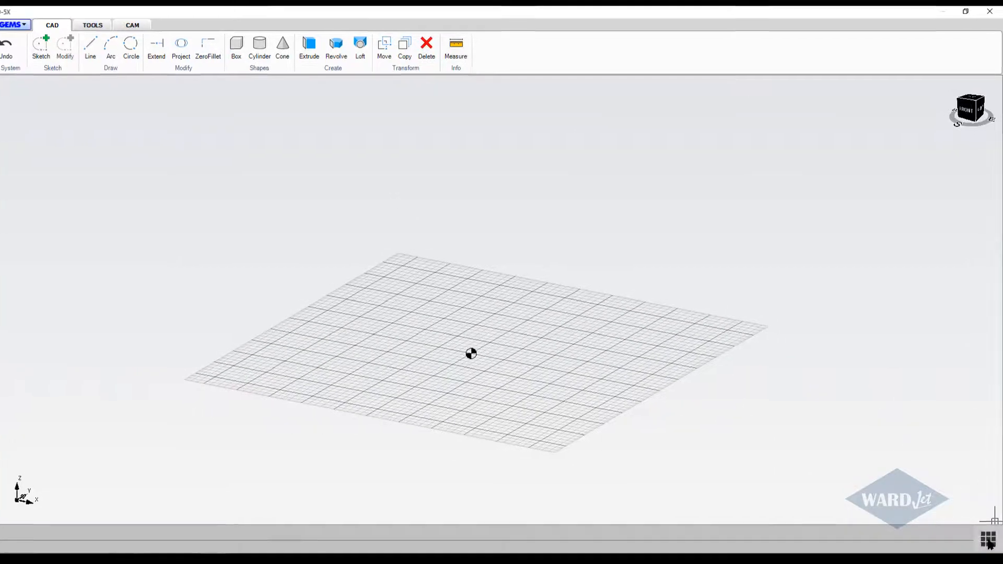
# Hide the workspace grid and show it again.
pyautogui.click(989, 538)
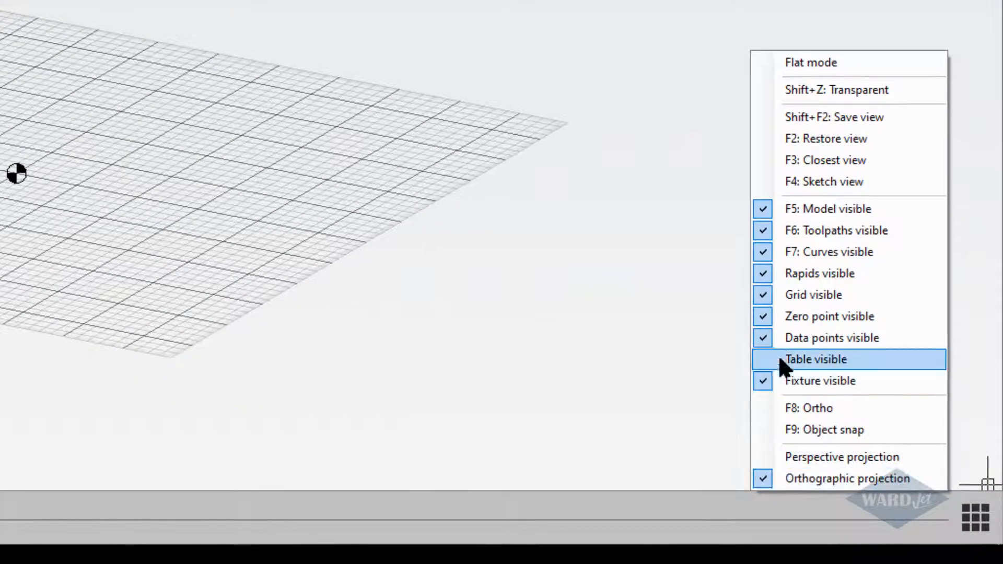
pyautogui.click(762, 295)
pyautogui.click(975, 518)
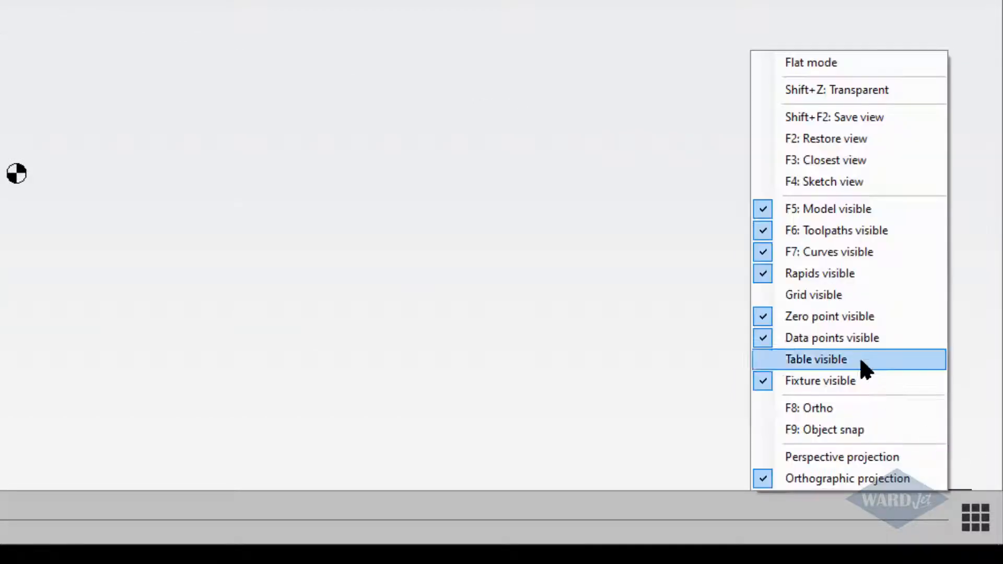
pyautogui.click(768, 293)
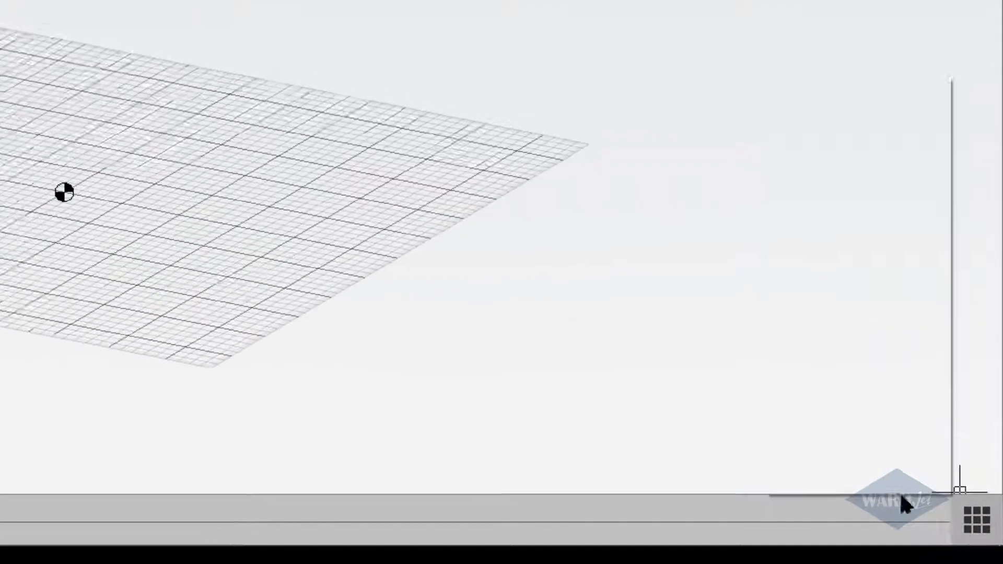
# Toggle the Center option in the object snap settings and accept them with Endpoint and Midpoint enabled.
pyautogui.click(975, 517)
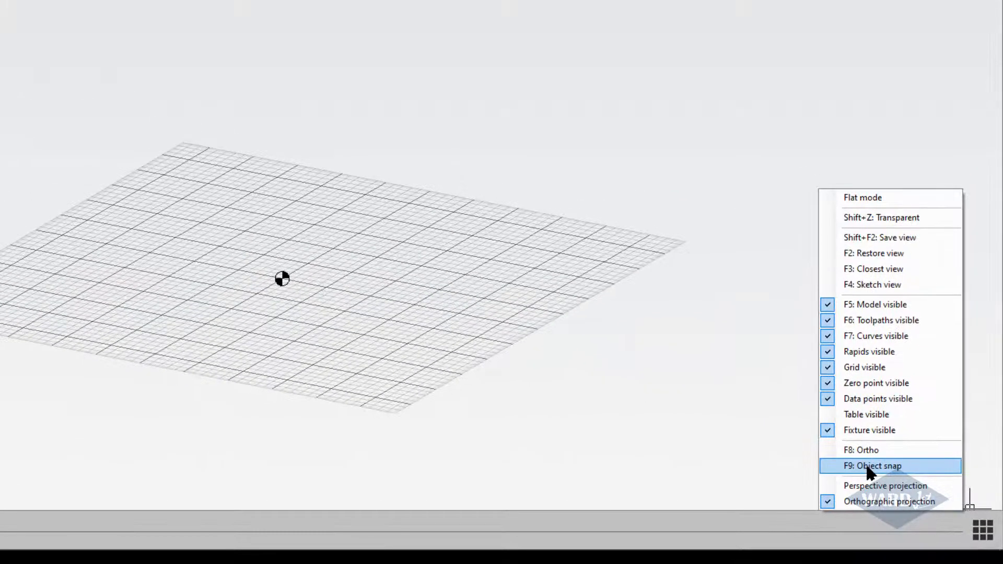
pyautogui.click(870, 467)
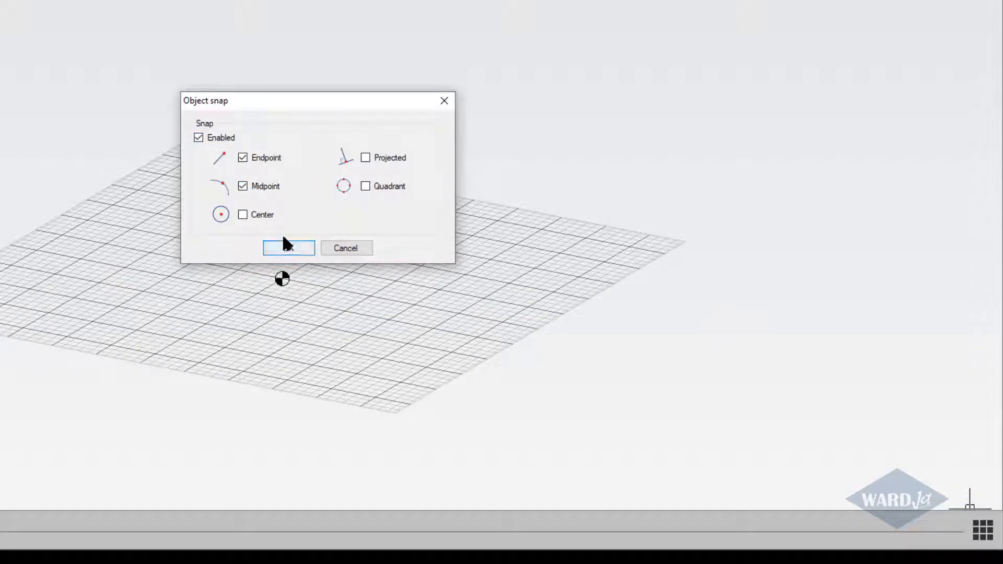
pyautogui.click(260, 216)
pyautogui.click(288, 248)
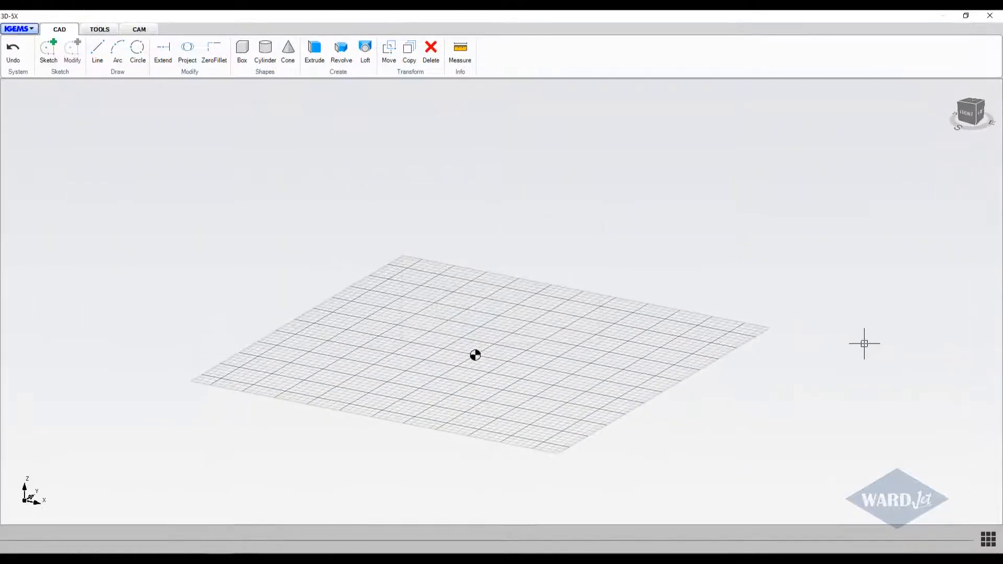
# Open the sample model named Align from the sample library.
pyautogui.click(20, 29)
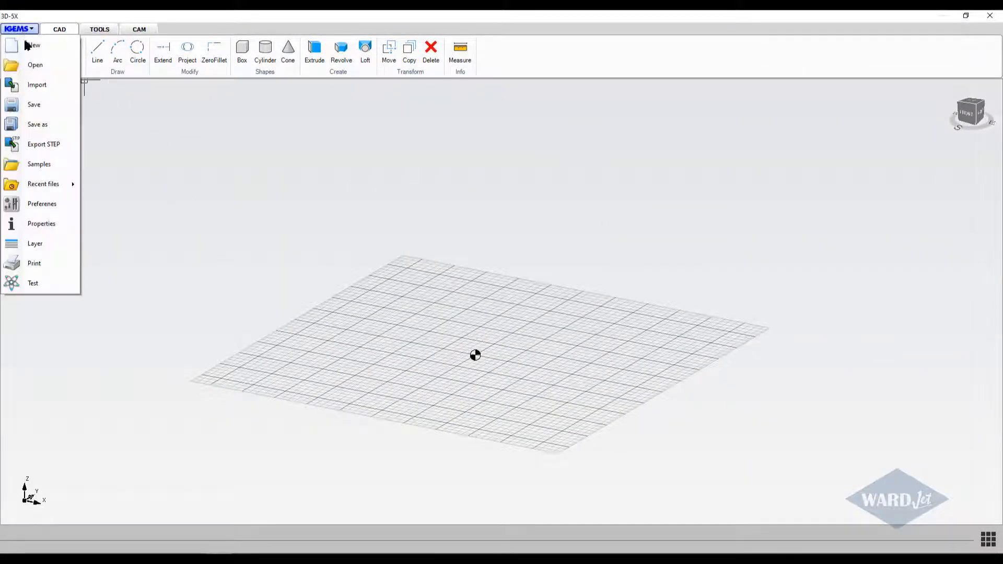
pyautogui.click(36, 165)
pyautogui.click(369, 173)
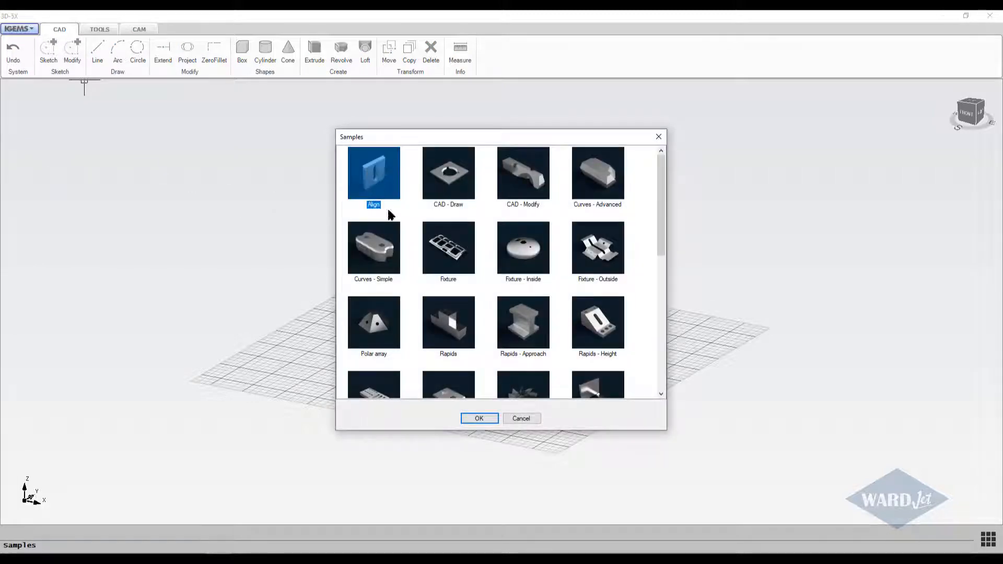
pyautogui.click(479, 419)
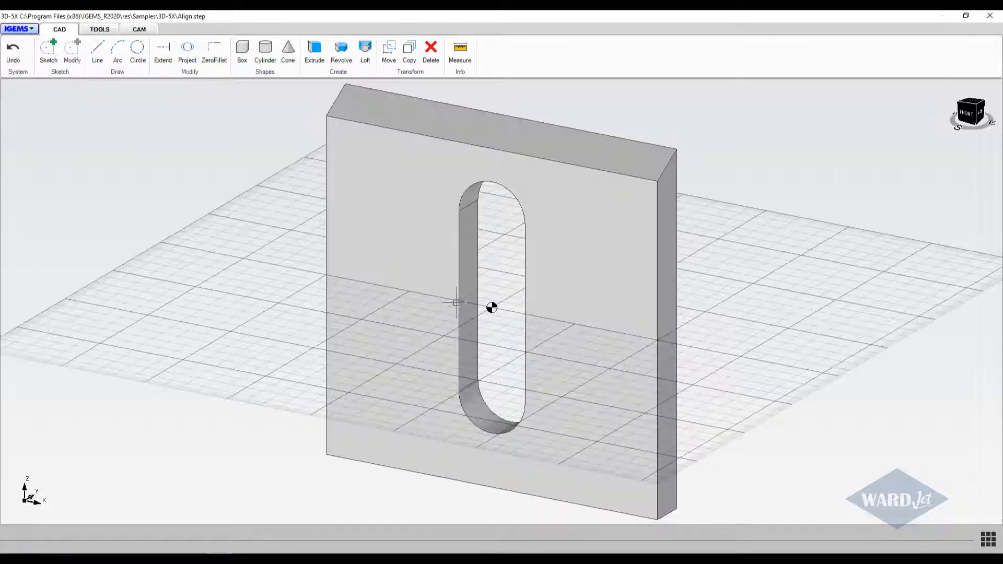
# Align the upright plate to the ground, selecting its large slotted face as the reference surface.
pyautogui.scroll(-5, 458, 292)
pyautogui.moveTo(418, 308); pyautogui.dragTo(716, 302, button='middle')
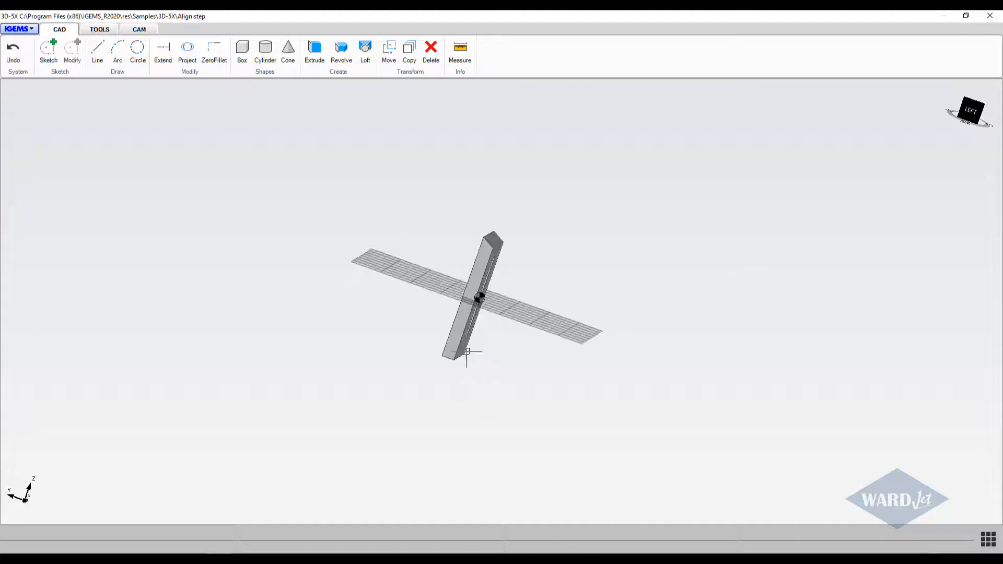
pyautogui.moveTo(470, 303); pyautogui.dragTo(442, 368, button='middle')
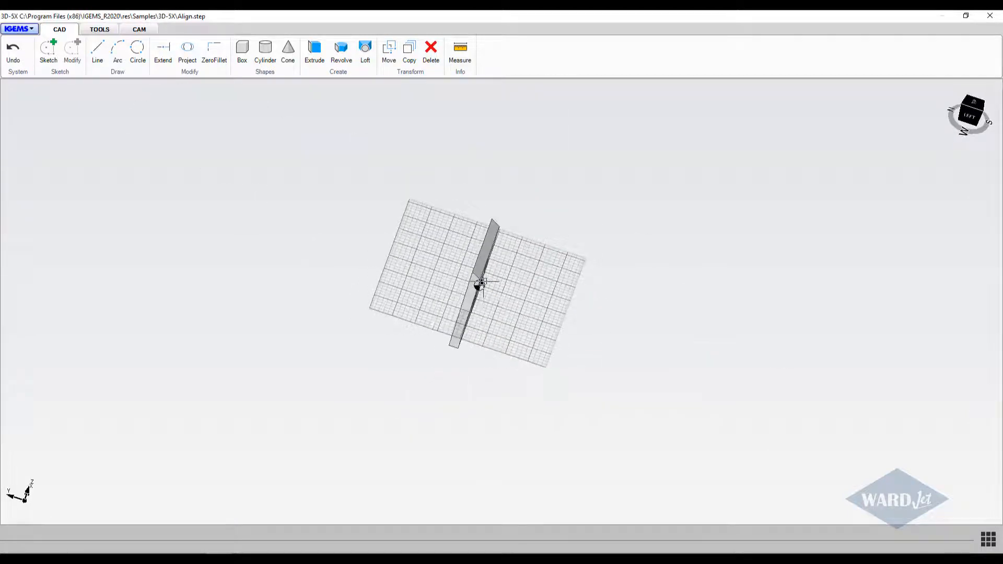
pyautogui.scroll(5, 481, 274)
pyautogui.moveTo(481, 273); pyautogui.dragTo(475, 227, button='middle')
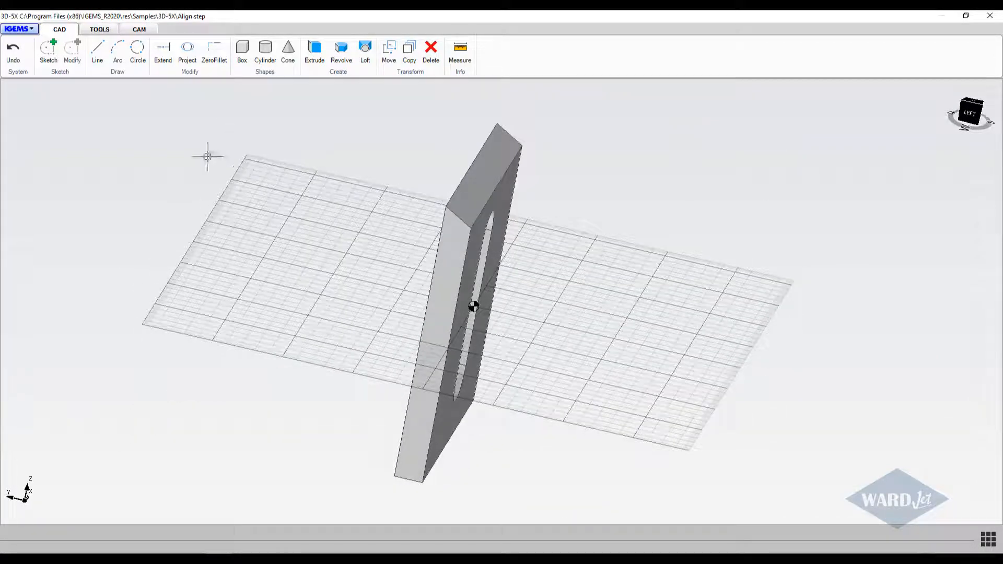
pyautogui.click(132, 31)
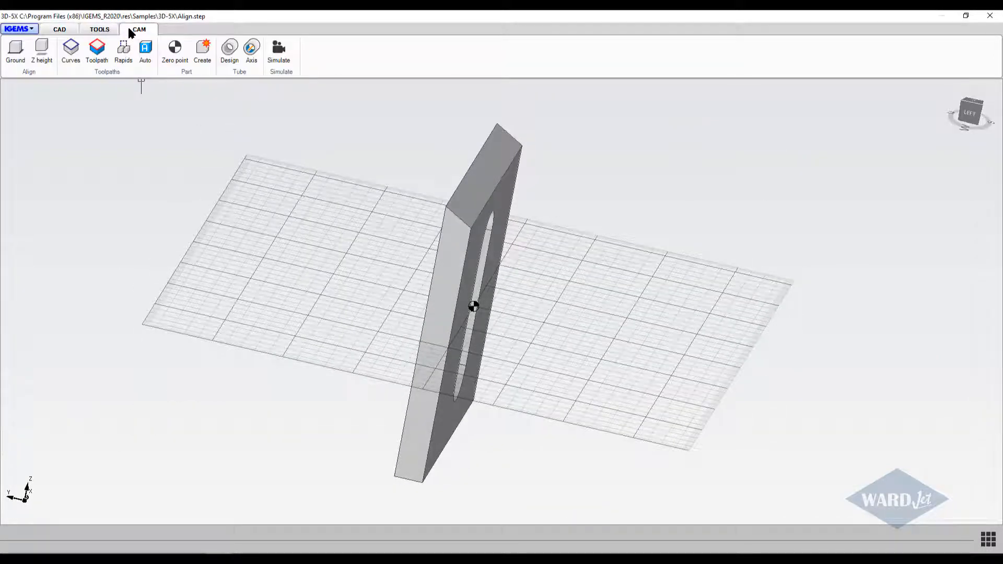
pyautogui.click(16, 50)
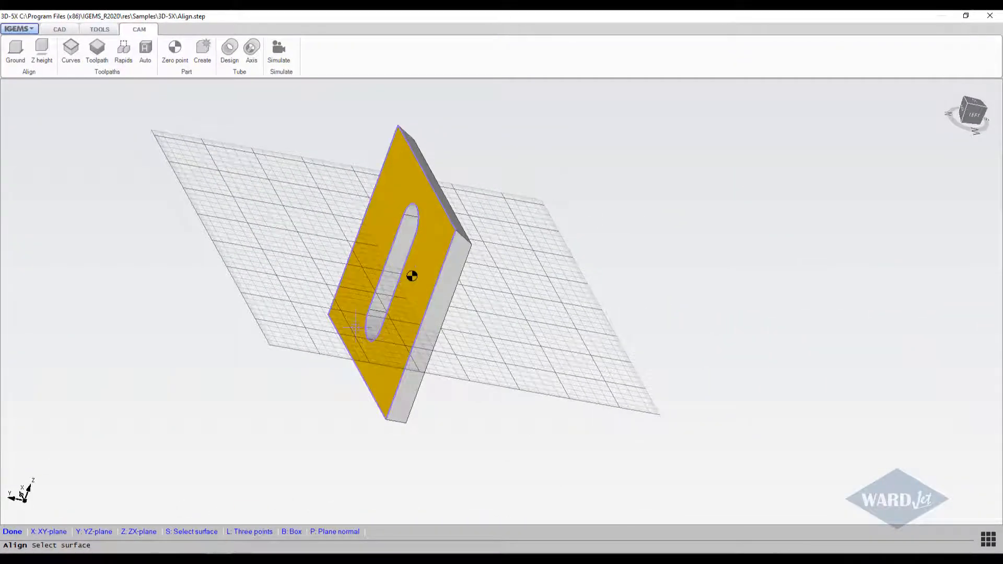
pyautogui.click(408, 303)
# Inspect the grounded plate from the top and from several tilted angles to check its orientation and bevelled edges.
pyautogui.scroll(-2, 350, 320)
pyautogui.moveTo(349, 320); pyautogui.dragTo(307, 432, button='middle')
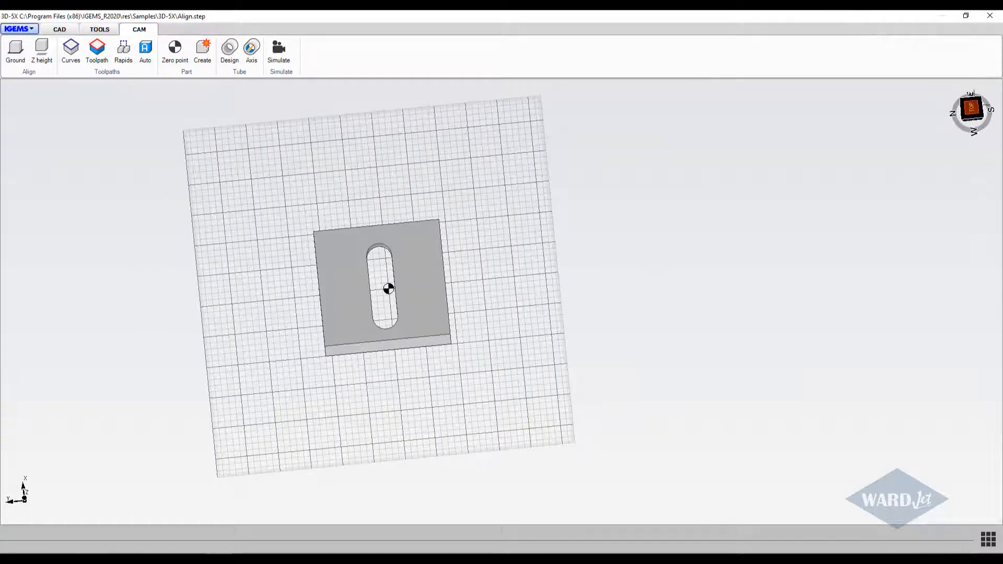
pyautogui.click(974, 106)
pyautogui.scroll(-3, 564, 372)
pyautogui.moveTo(558, 376); pyautogui.dragTo(520, 360, button='middle')
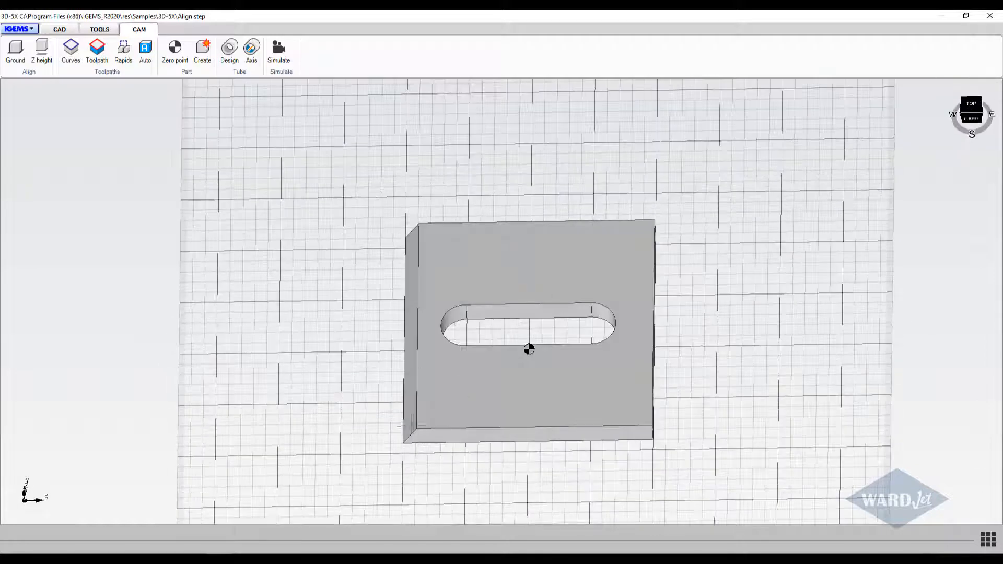
pyautogui.scroll(-4, 481, 279)
pyautogui.moveTo(481, 280); pyautogui.dragTo(479, 360, button='middle')
pyautogui.scroll(7, 494, 283)
pyautogui.scroll(-4, 494, 283)
pyautogui.moveTo(494, 283); pyautogui.dragTo(506, 252, button='middle')
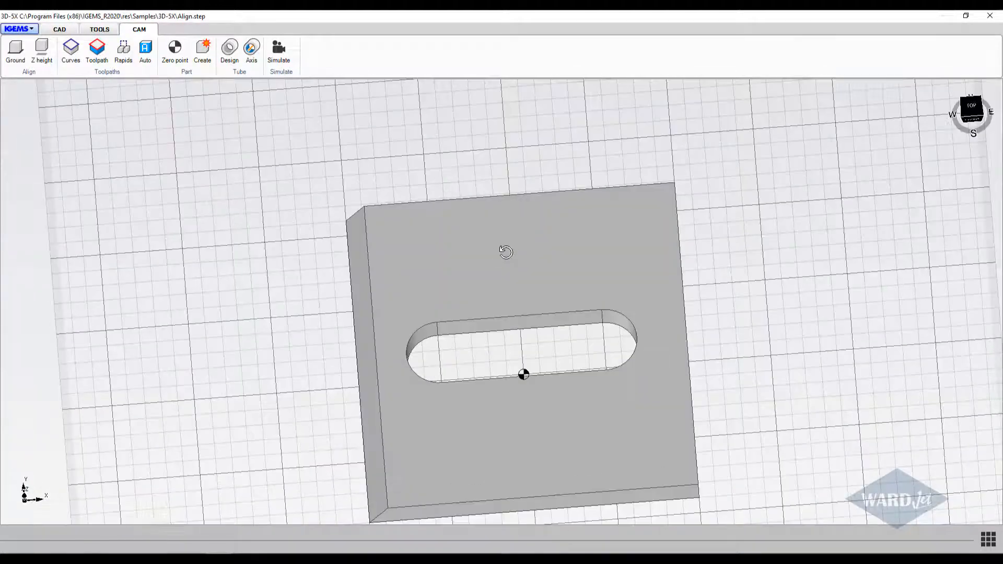
pyautogui.scroll(-3, 501, 261)
pyautogui.moveTo(232, 181); pyautogui.dragTo(126, 179, button='middle')
pyautogui.scroll(-3, 439, 299)
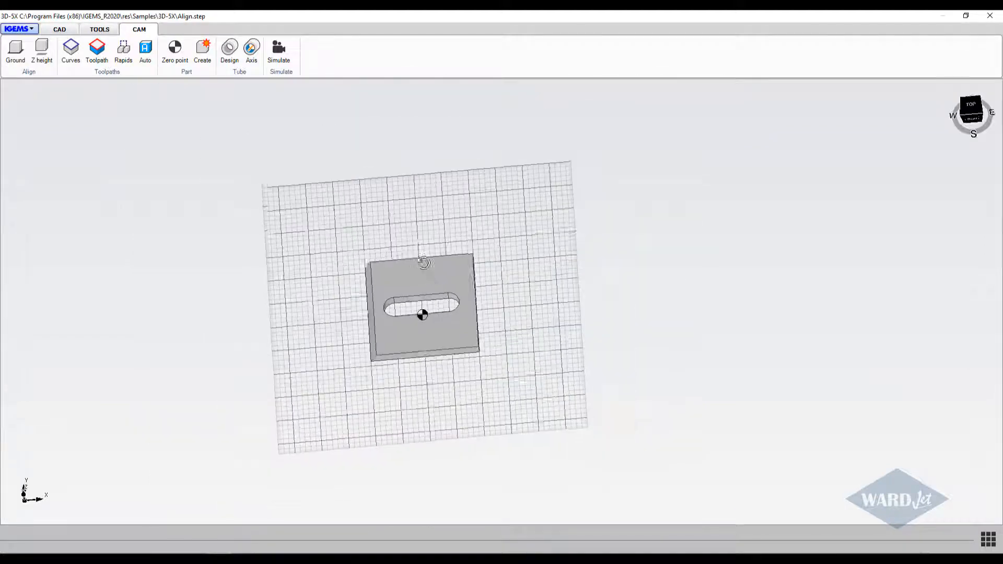
pyautogui.moveTo(423, 266); pyautogui.dragTo(389, 339, button='middle')
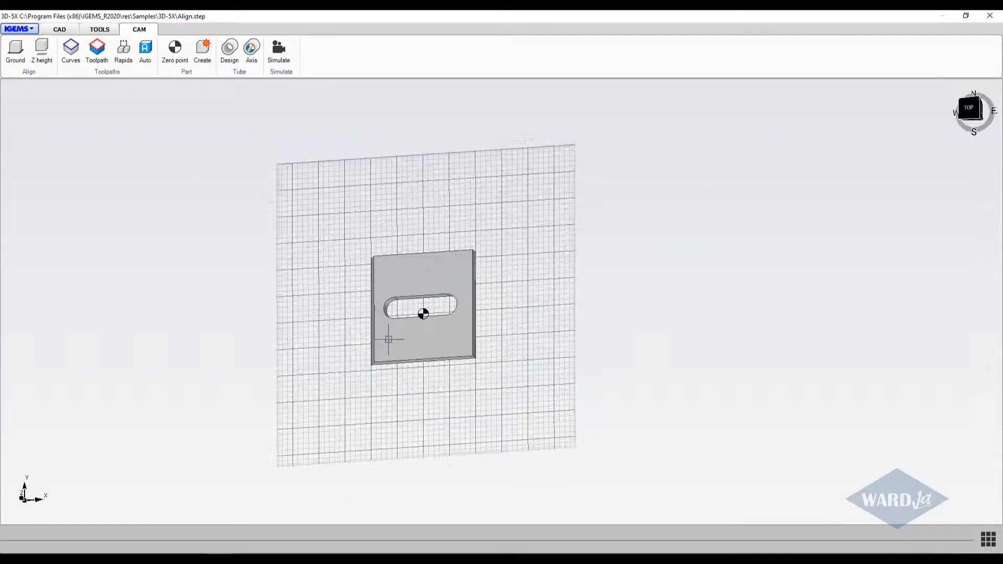
pyautogui.scroll(3, 420, 290)
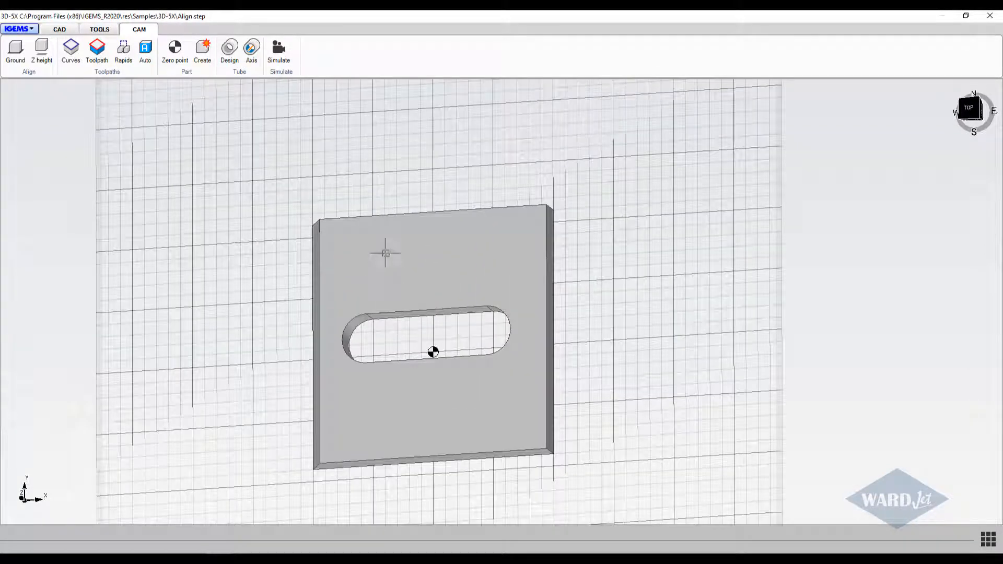
pyautogui.scroll(-2, 420, 299)
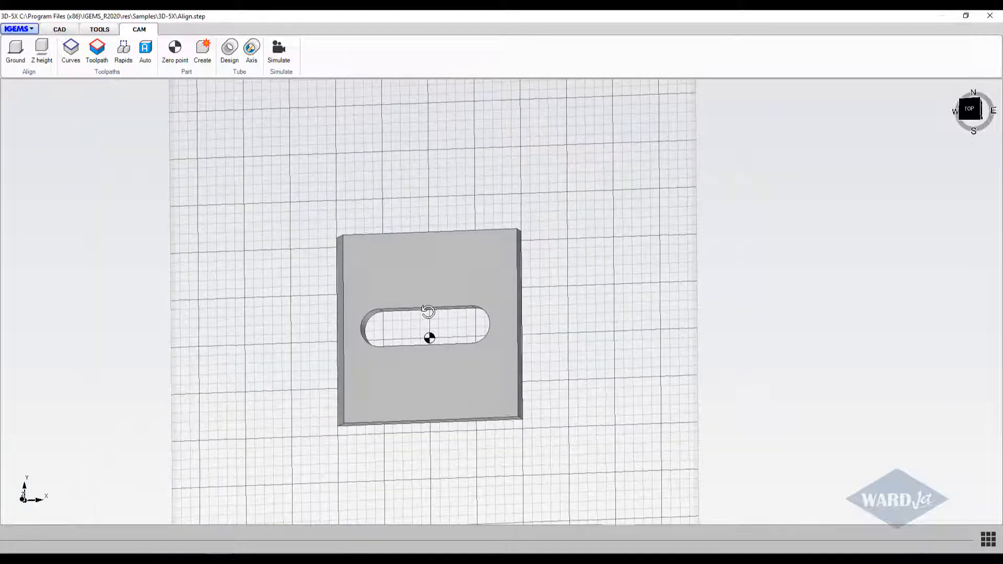
pyautogui.moveTo(385, 300); pyautogui.dragTo(389, 233, button='middle')
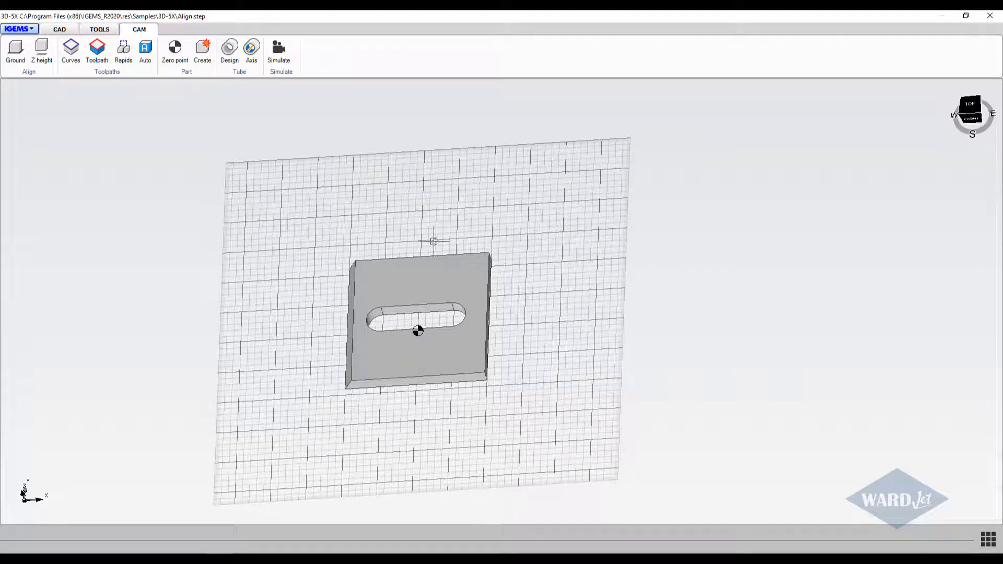
# Generate automatic toolpaths for all internal and external contours with Linear tilted piercing and a lead-in of 1 in.
pyautogui.click(144, 52)
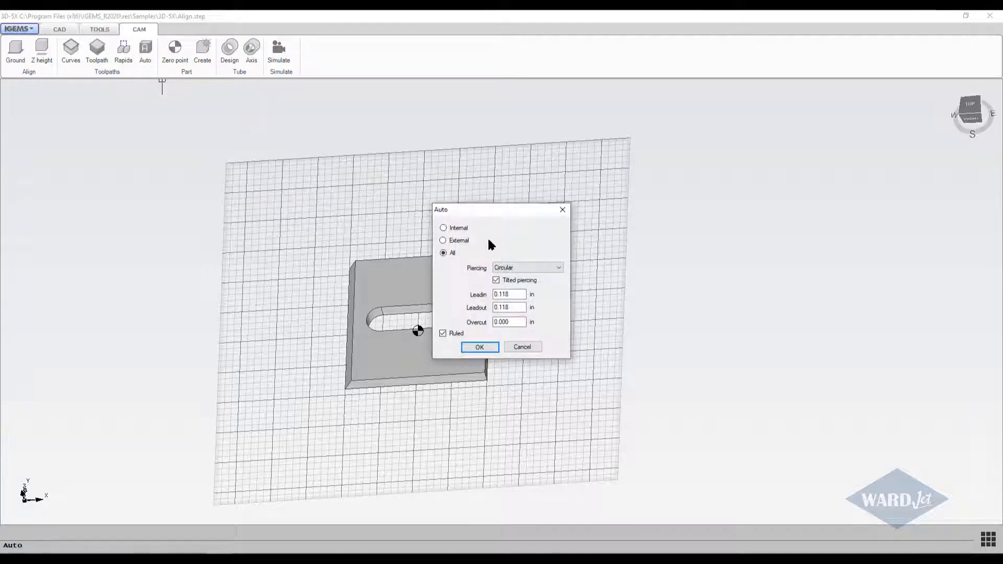
pyautogui.click(521, 267)
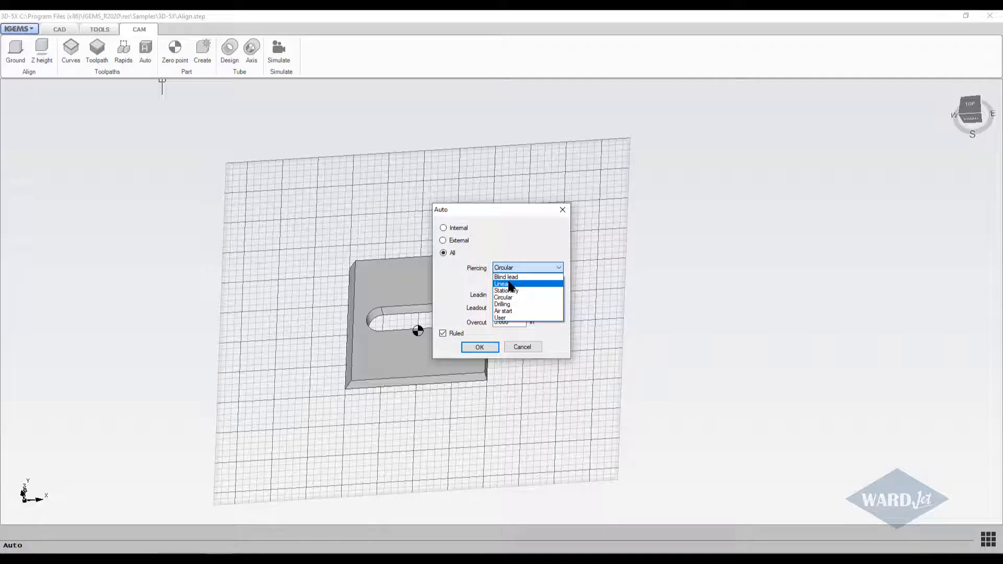
pyautogui.click(510, 284)
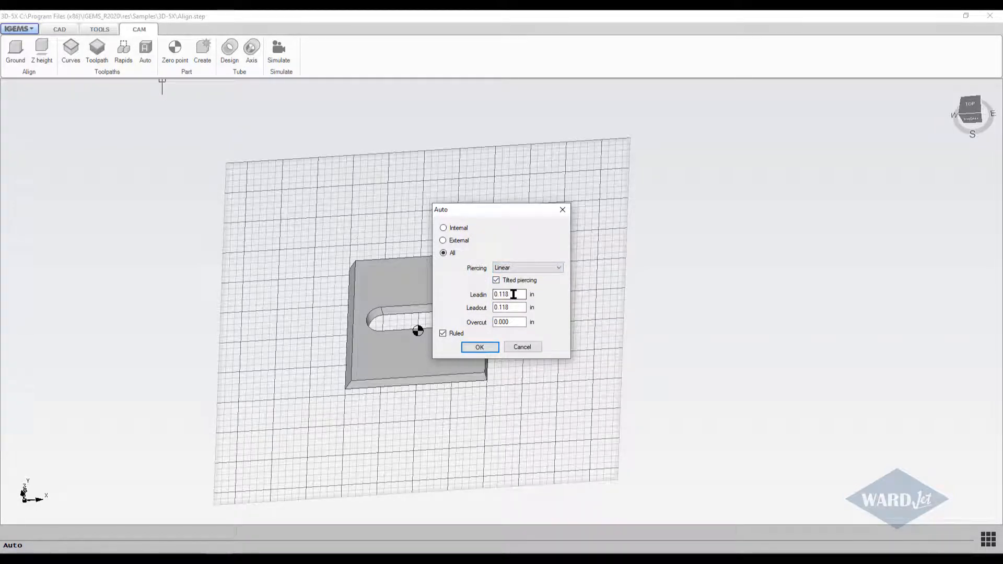
pyautogui.doubleClick(513, 294)
pyautogui.write('1')
pyautogui.click(480, 347)
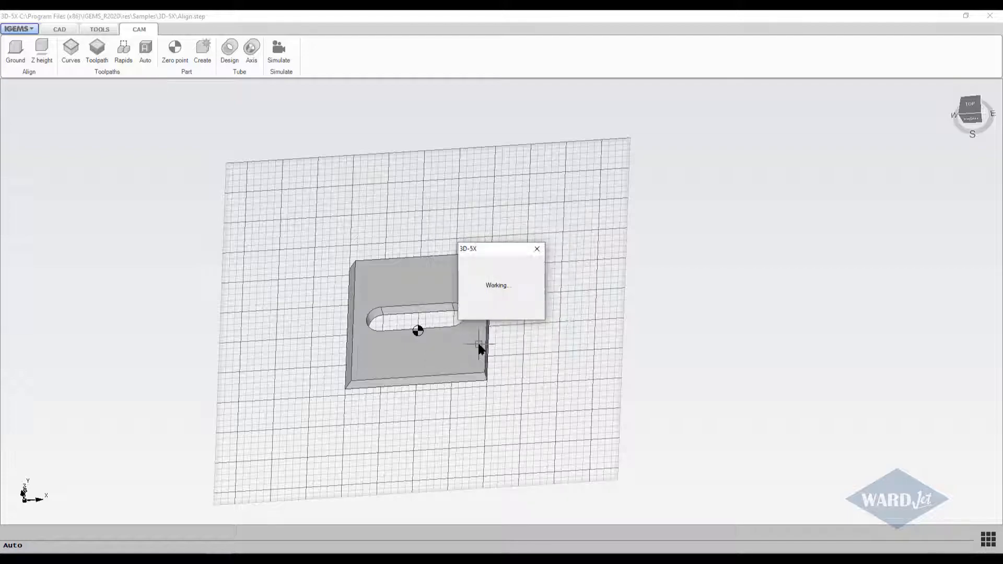
# Examine the generated toolpaths, lead-ins and rapid moves above the plate from different angles.
pyautogui.scroll(5, 410, 343)
pyautogui.moveTo(410, 344); pyautogui.dragTo(381, 172, button='middle')
pyautogui.scroll(-5, 424, 312)
pyautogui.scroll(2, 416, 311)
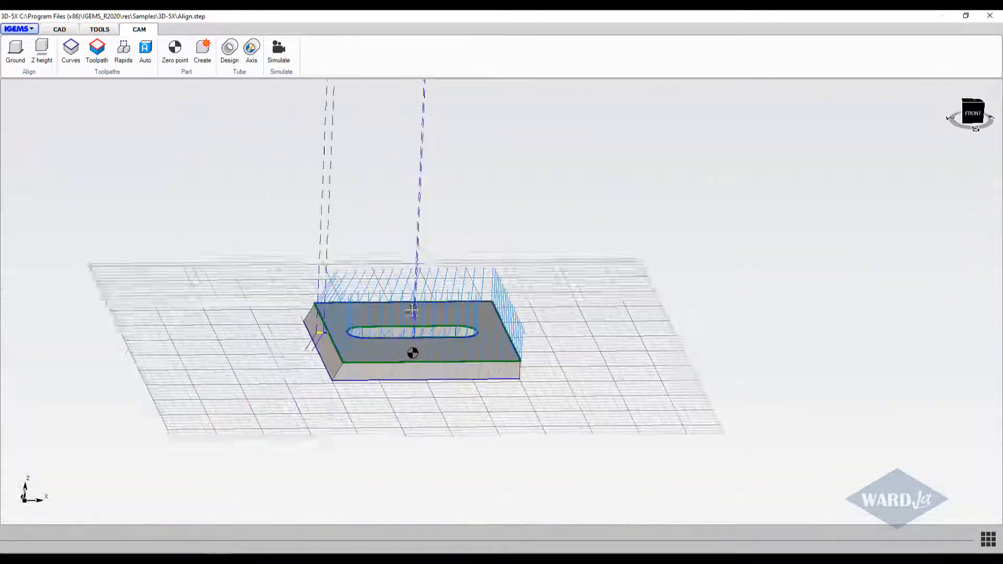
pyautogui.moveTo(416, 311); pyautogui.dragTo(344, 397, button='middle')
pyautogui.scroll(-2, 344, 397)
pyautogui.moveTo(250, 209); pyautogui.dragTo(240, 254, button='middle')
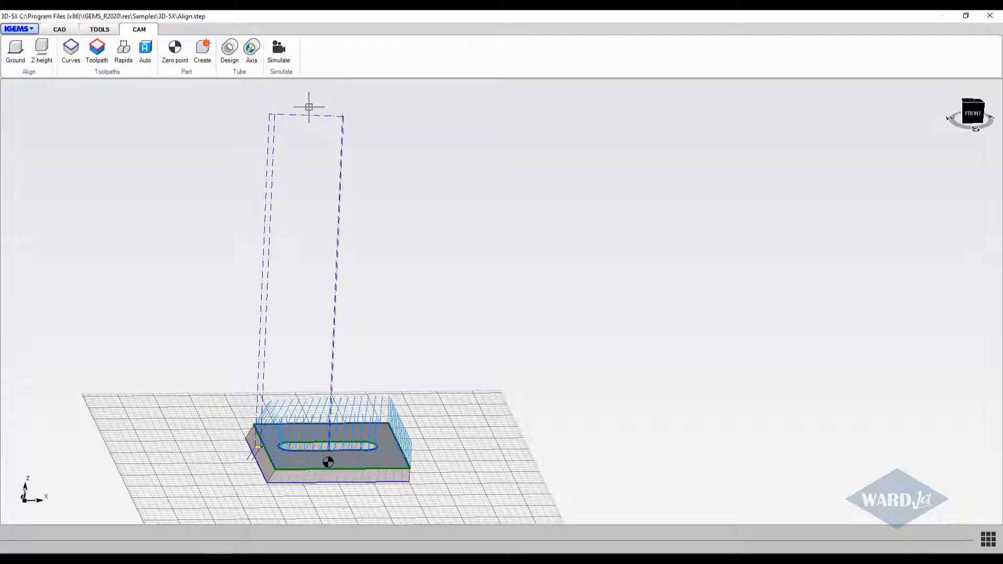
# Set all rapid moves to follow the part at a distance offset of 0.5 in.
pyautogui.click(124, 53)
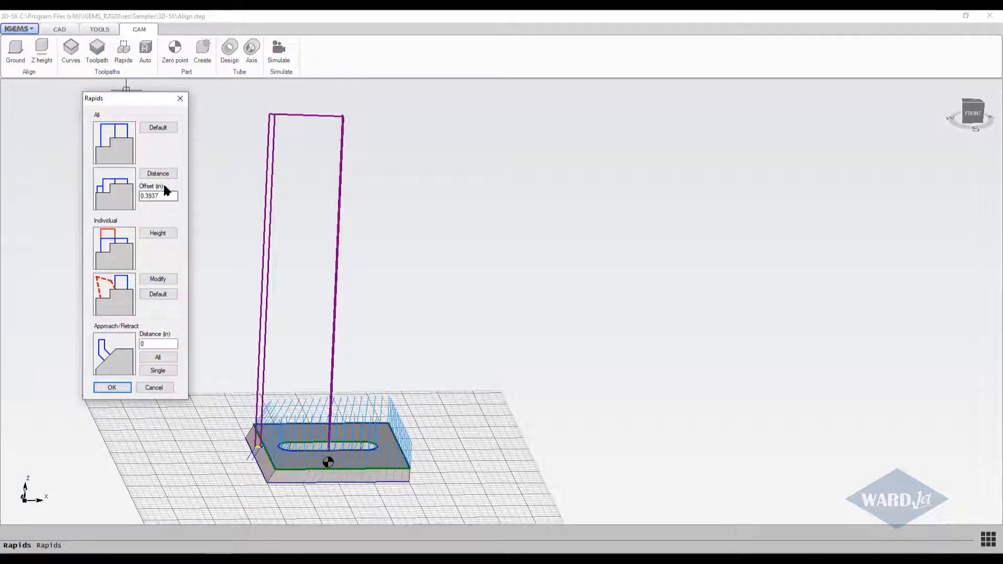
pyautogui.doubleClick(163, 195)
pyautogui.click(156, 174)
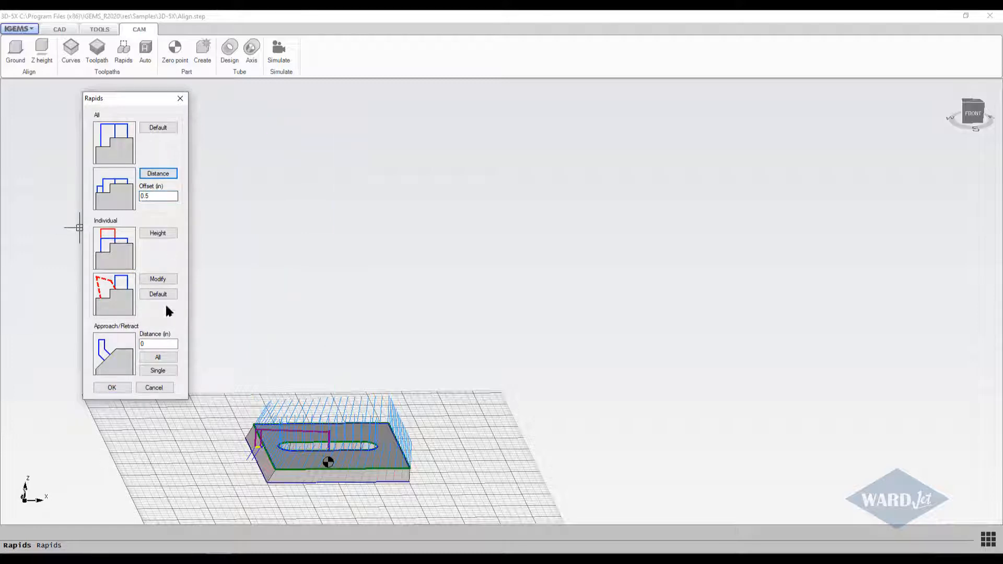
pyautogui.click(116, 387)
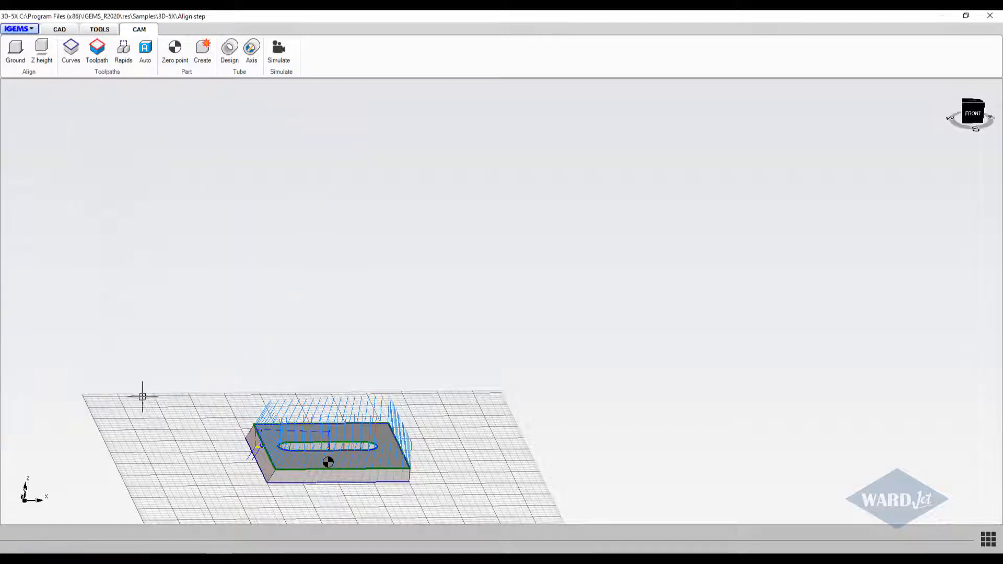
# Start the cutting simulation with the Dialine Abrasive 3" tool.
pyautogui.scroll(2, 134, 310)
pyautogui.moveTo(134, 311); pyautogui.dragTo(94, 168, button='middle')
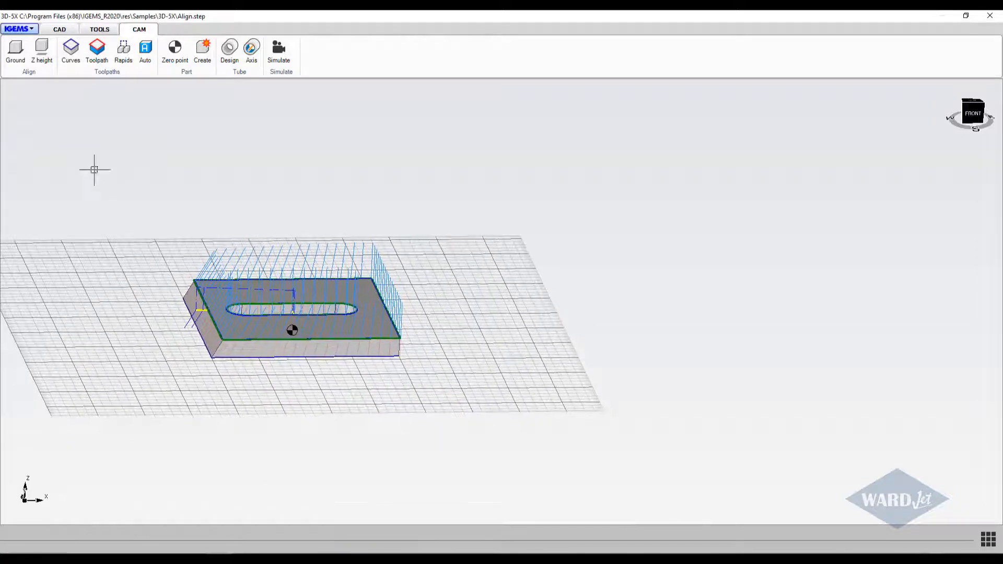
pyautogui.click(278, 50)
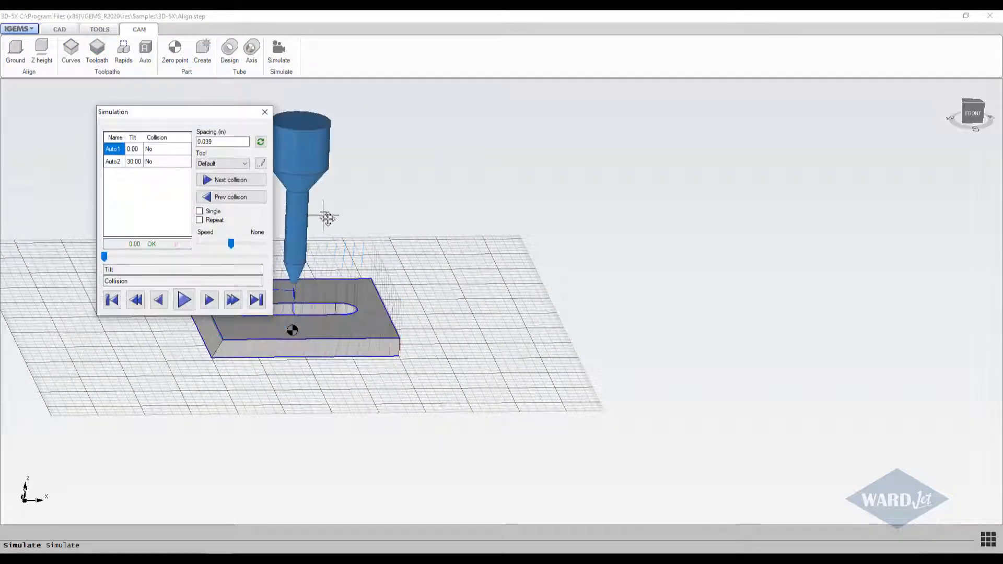
pyautogui.moveTo(326, 216); pyautogui.dragTo(533, 222, button='middle')
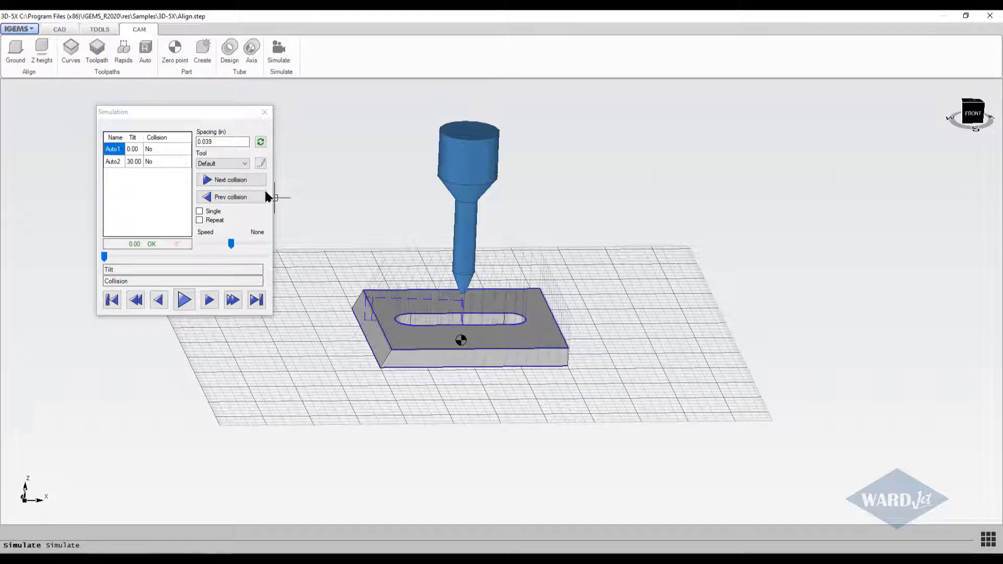
pyautogui.click(245, 164)
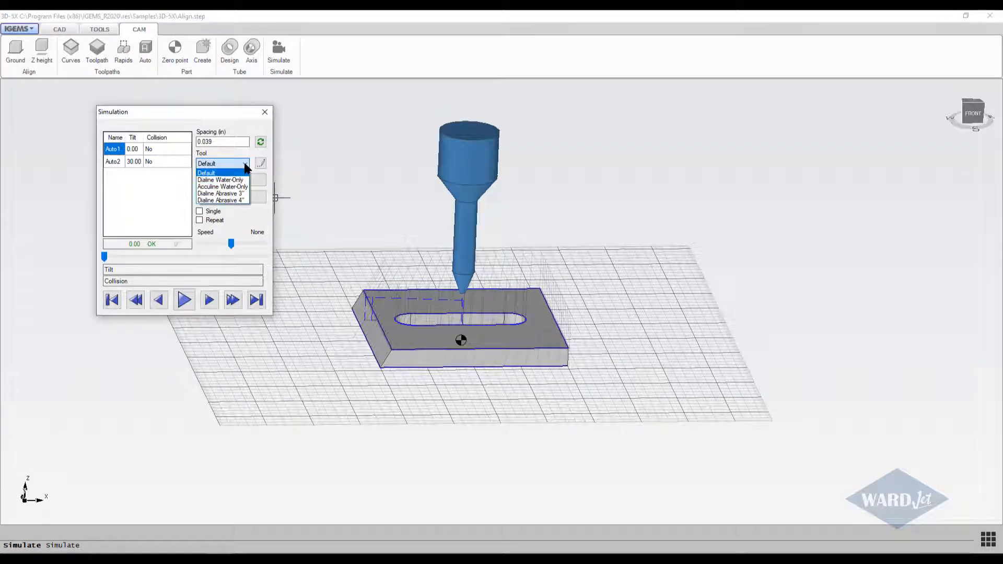
pyautogui.click(228, 194)
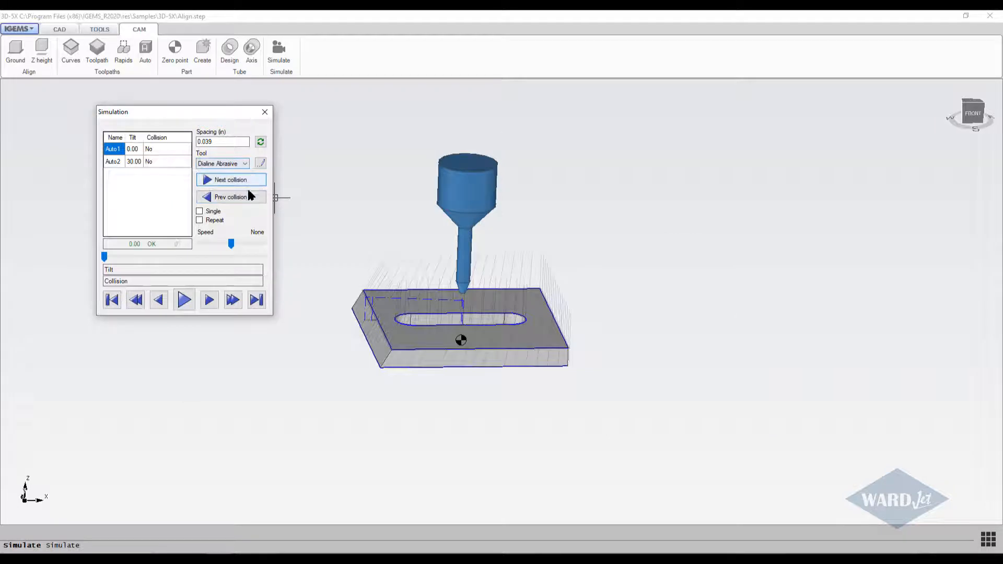
# Review the dimensions defined for the Dialine Abrasive 3" cutting head, keeping them as they are.
pyautogui.moveTo(331, 272); pyautogui.dragTo(323, 245, button='middle')
pyautogui.scroll(5, 360, 282)
pyautogui.scroll(-5, 360, 282)
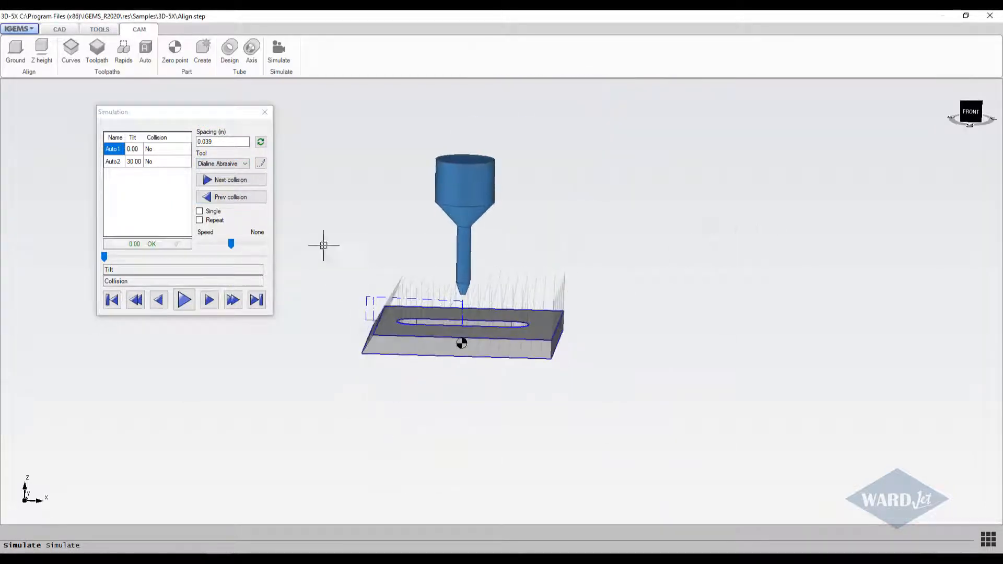
pyautogui.click(261, 164)
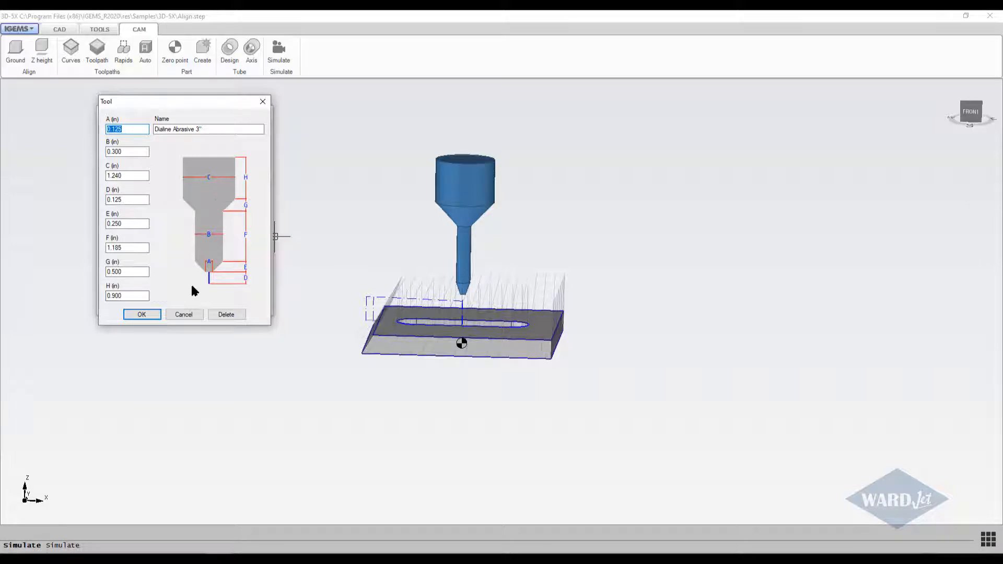
pyautogui.click(140, 314)
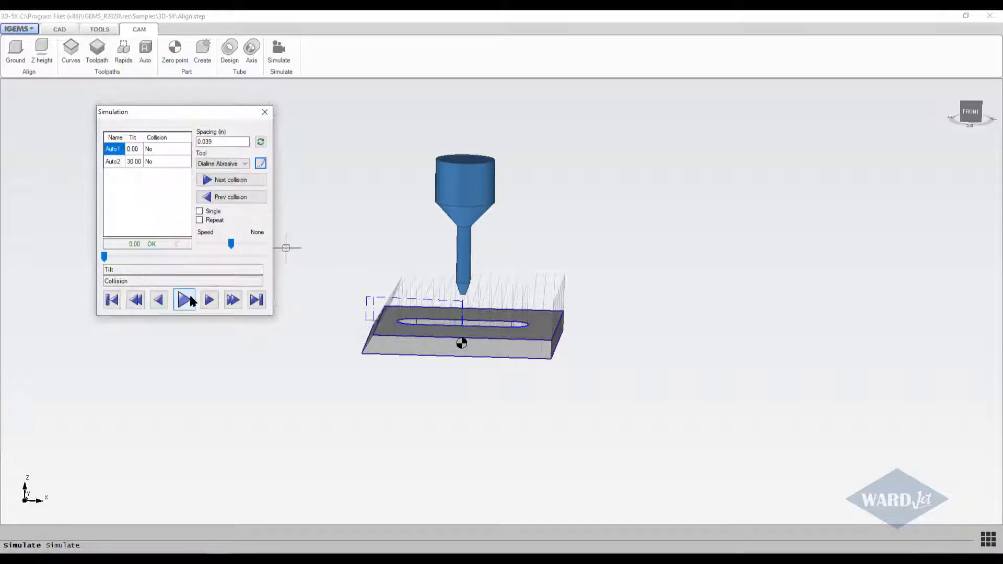
# Play the cutting simulation, inspect the tilted head at the outer contour's pierce, and continue at a reduced speed.
pyautogui.click(184, 301)
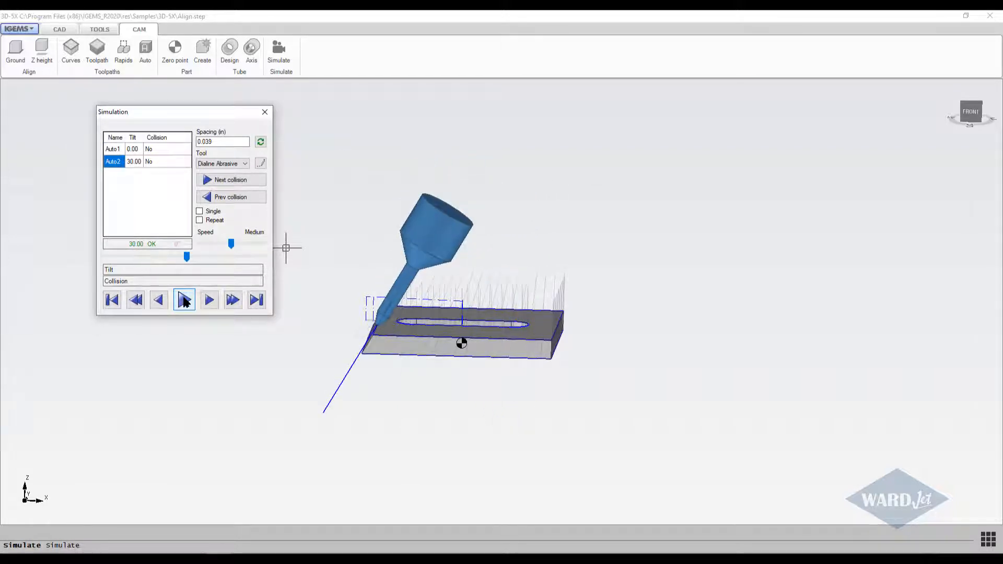
pyautogui.scroll(5, 338, 335)
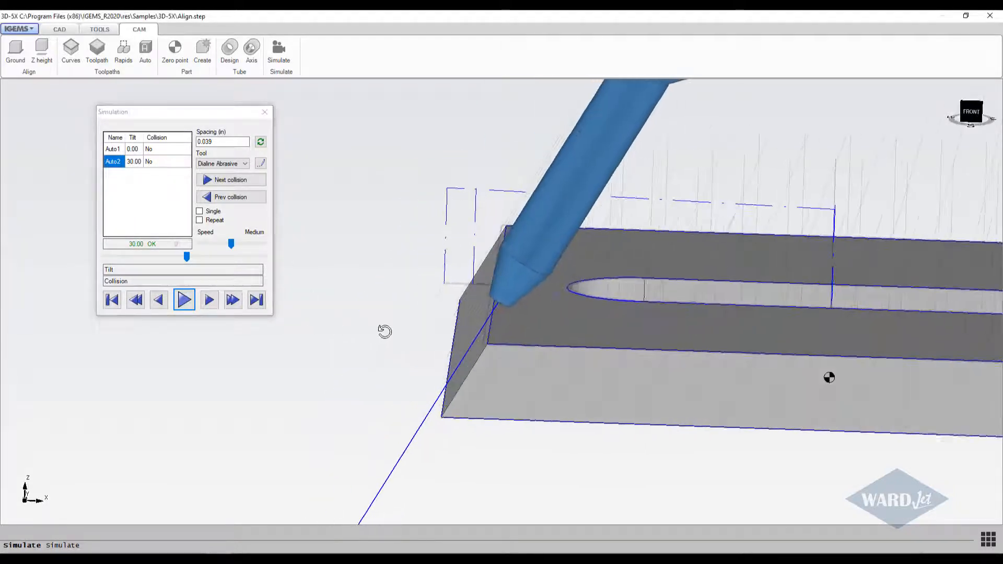
pyautogui.scroll(-5, 384, 332)
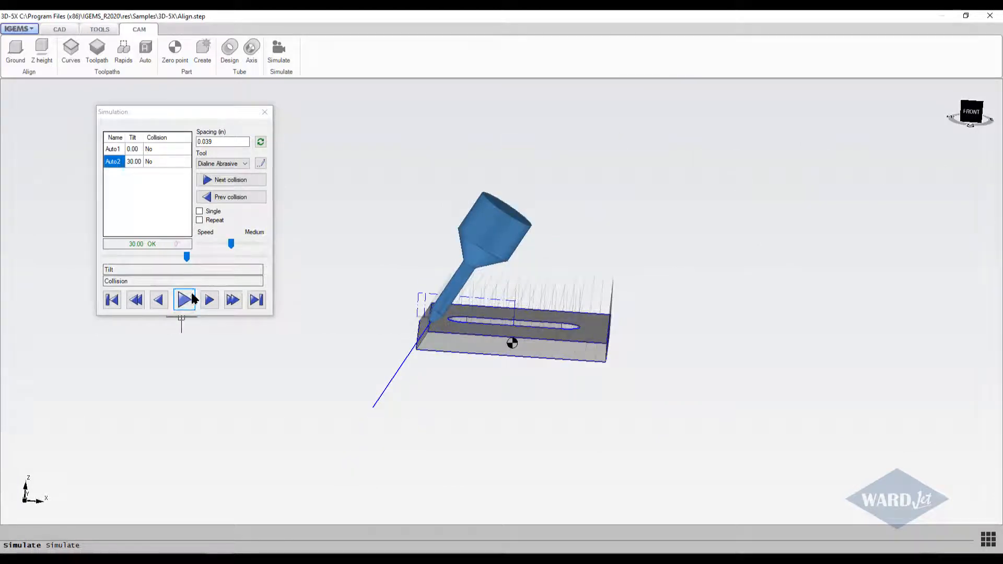
pyautogui.click(227, 245)
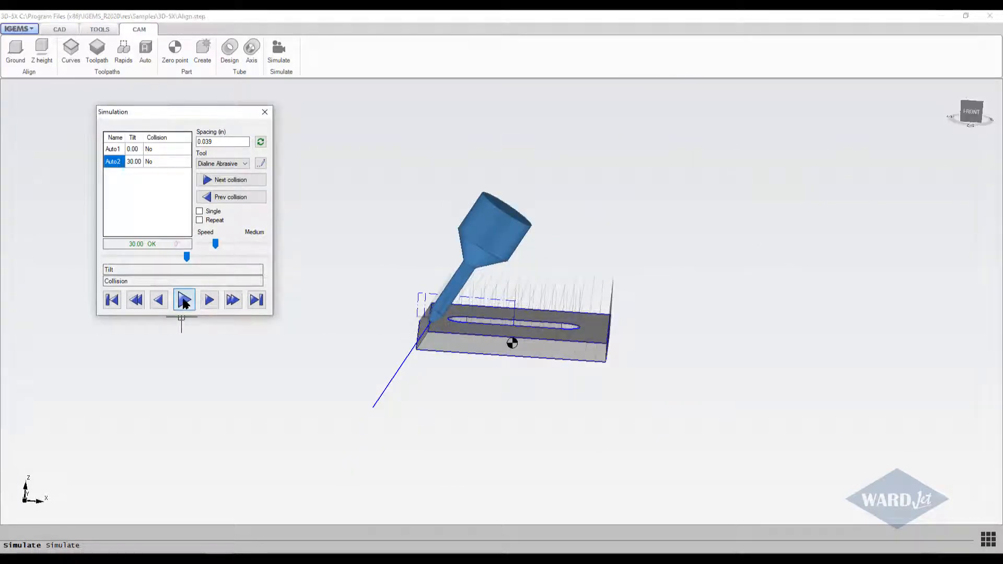
pyautogui.click(184, 300)
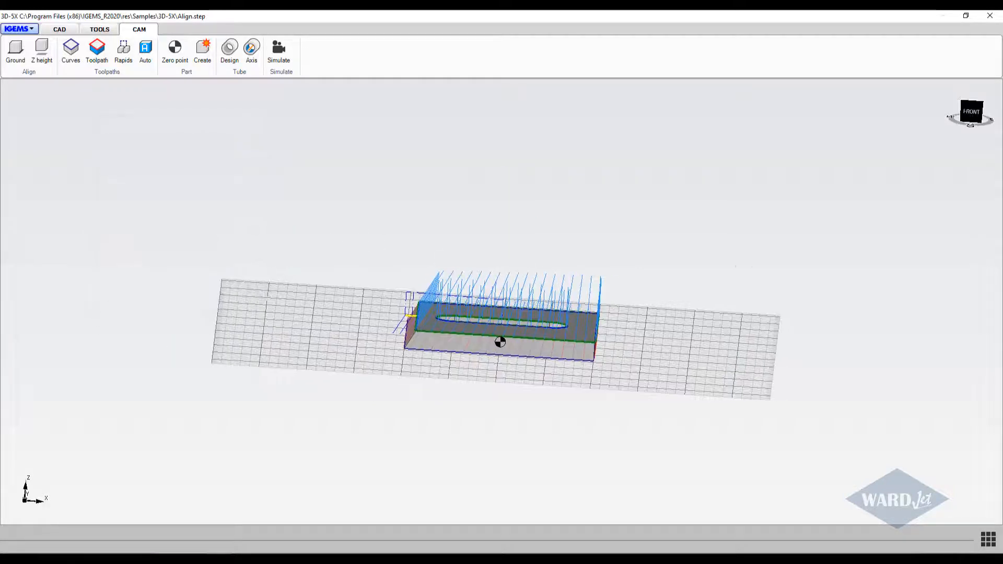
# Examine the slot and outer contour toolpaths, their lead-ins and the lowered rapid moves from above and from tilted angles.
pyautogui.scroll(6, 392, 294)
pyautogui.moveTo(392, 294); pyautogui.dragTo(465, 387, button='middle')
pyautogui.scroll(-3, 395, 366)
pyautogui.scroll(-3, 396, 367)
pyautogui.scroll(6, 456, 378)
pyautogui.scroll(-1, 412, 367)
pyautogui.scroll(-3, 356, 355)
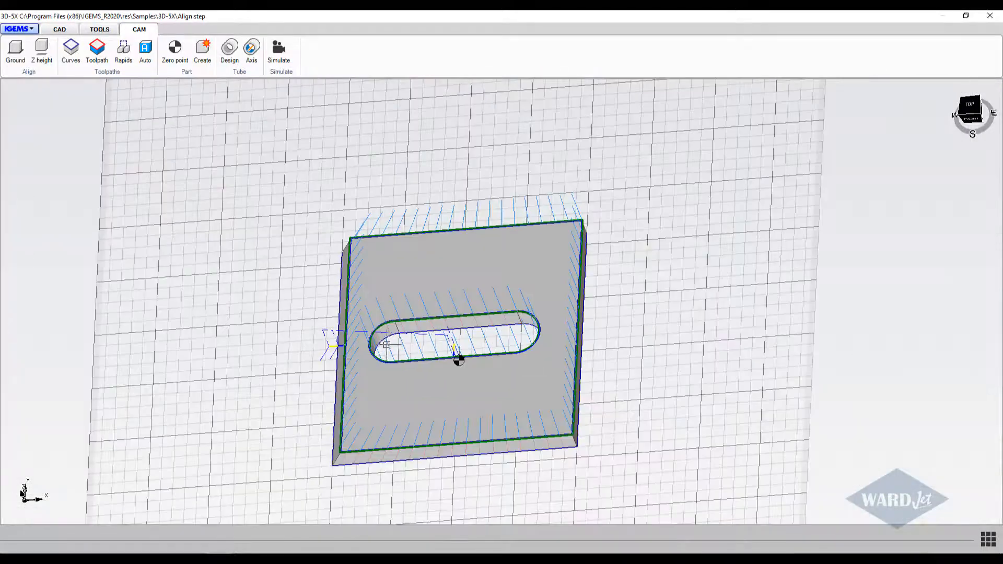
pyautogui.scroll(-1, 388, 347)
pyautogui.scroll(2, 389, 346)
pyautogui.moveTo(388, 345); pyautogui.dragTo(406, 328, button='middle')
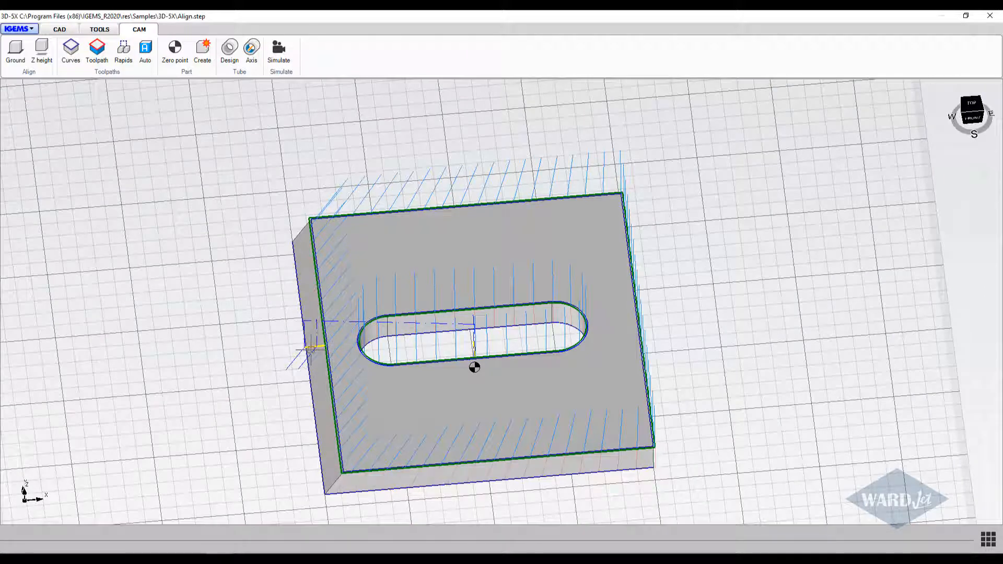
pyautogui.scroll(-3, 317, 350)
pyautogui.moveTo(361, 341); pyautogui.dragTo(348, 388, button='middle')
pyautogui.scroll(3, 321, 301)
pyautogui.scroll(-3, 321, 301)
pyautogui.moveTo(329, 330); pyautogui.dragTo(330, 317, button='middle')
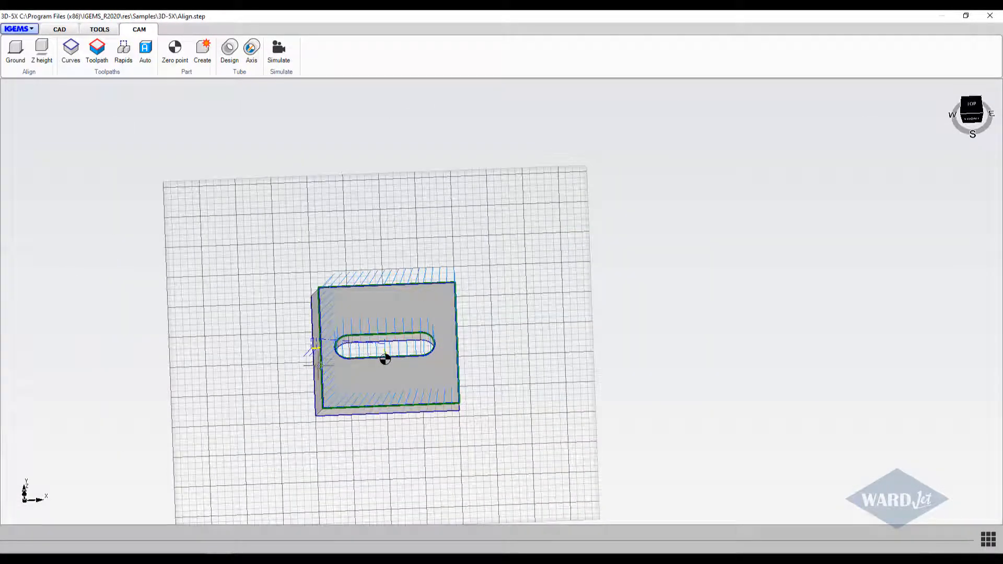
pyautogui.scroll(3, 320, 393)
pyautogui.moveTo(316, 408); pyautogui.dragTo(320, 414, button='middle')
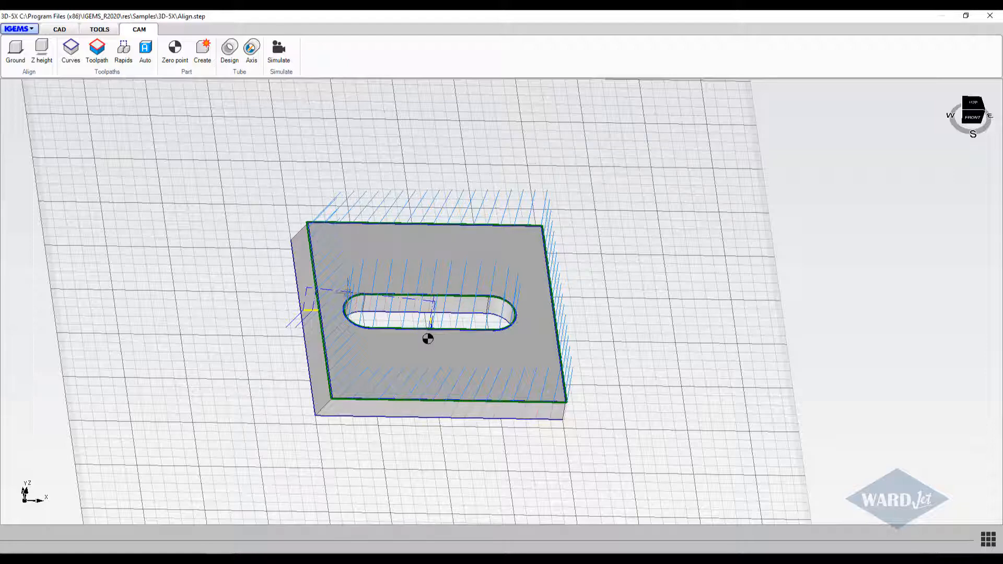
pyautogui.moveTo(348, 291); pyautogui.dragTo(329, 313, button='middle')
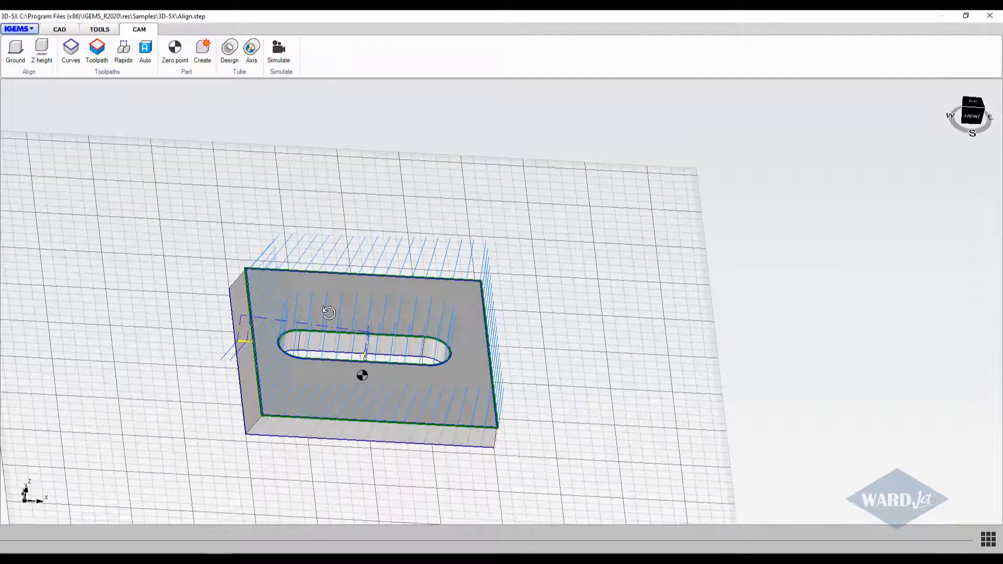
# Set the lead-out of the outer contour toolpath Auto2 to 0.06 in.
pyautogui.click(97, 51)
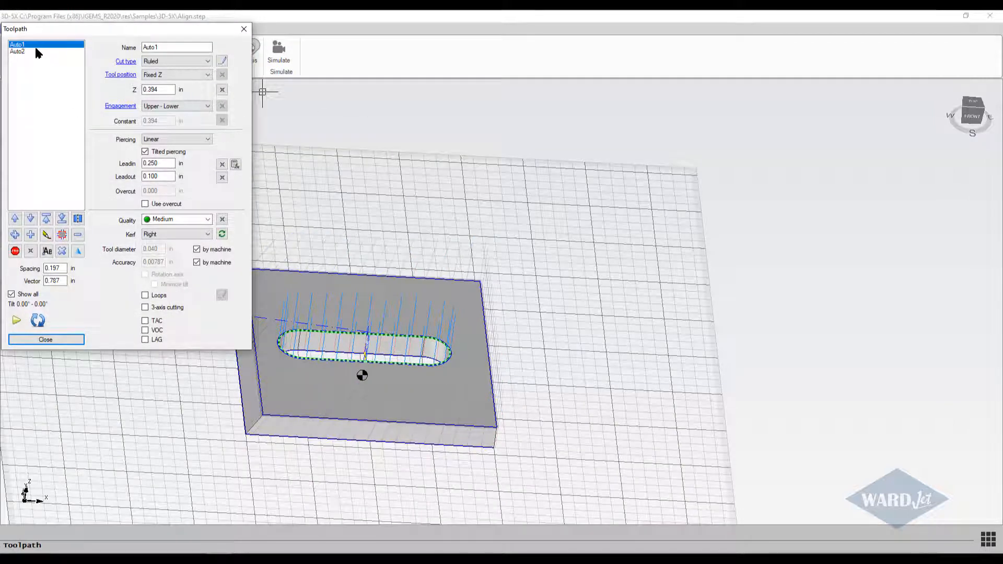
pyautogui.click(18, 51)
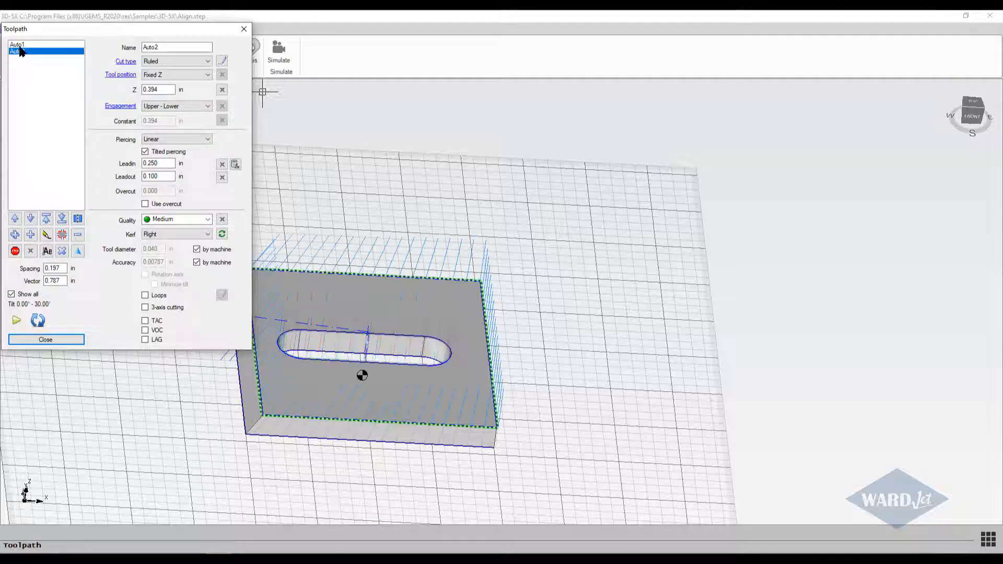
pyautogui.scroll(5, 443, 199)
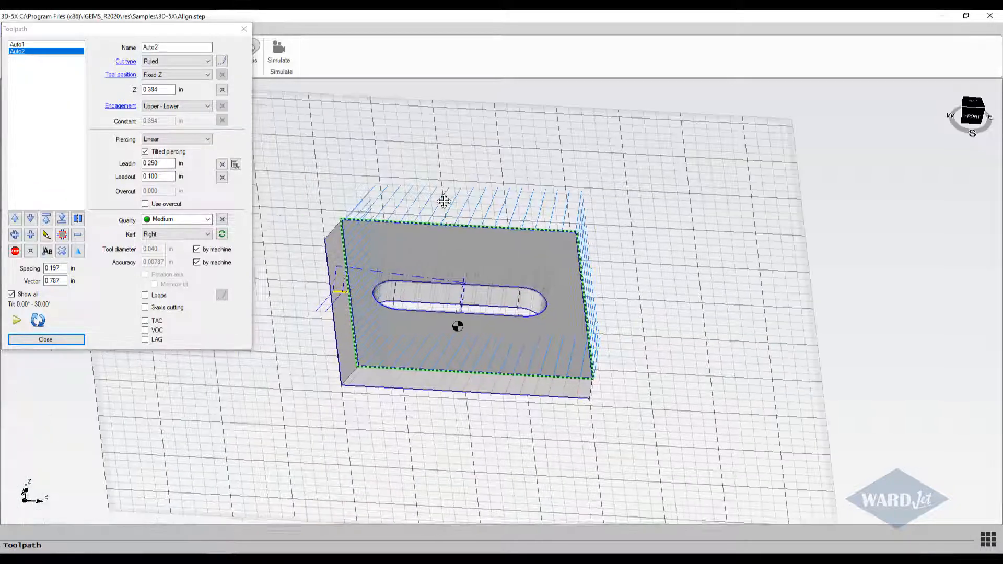
pyautogui.moveTo(382, 295); pyautogui.dragTo(460, 237, button='middle')
pyautogui.scroll(-2, 425, 247)
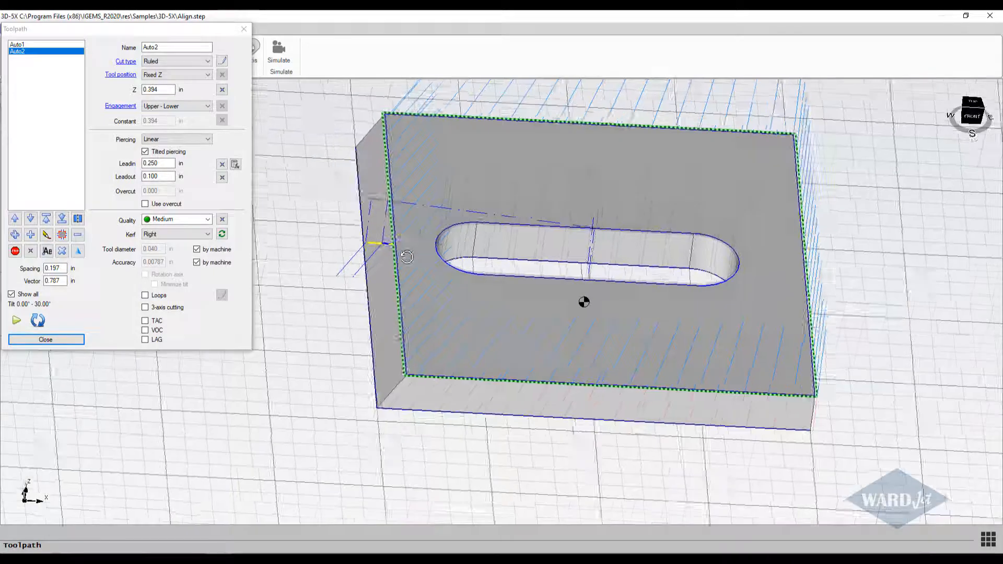
pyautogui.keyDown('shift'); pyautogui.moveTo(405, 254); pyautogui.dragTo(422, 267, button='middle'); pyautogui.keyUp('shift')
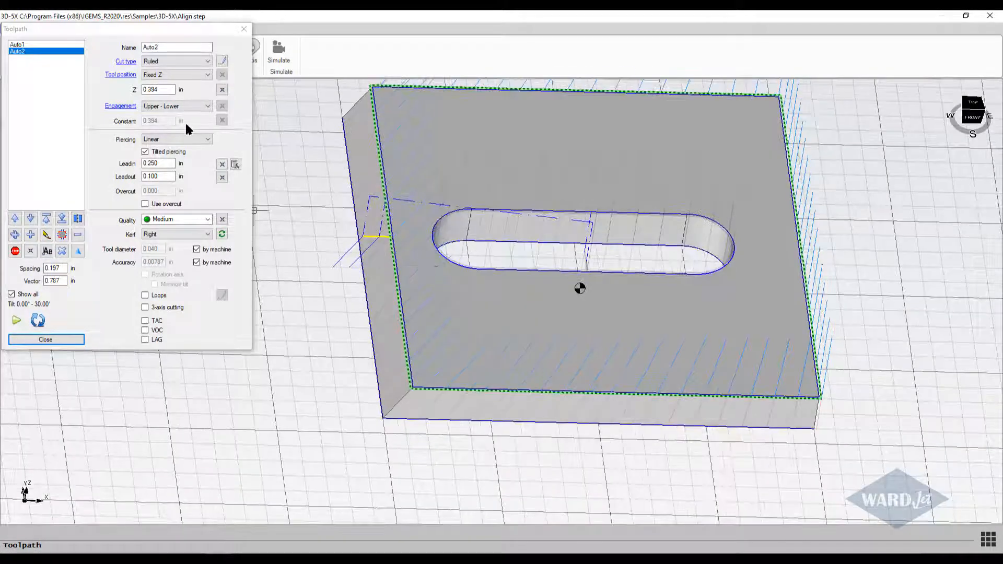
pyautogui.click(27, 39)
pyautogui.moveTo(167, 167); pyautogui.dragTo(134, 184)
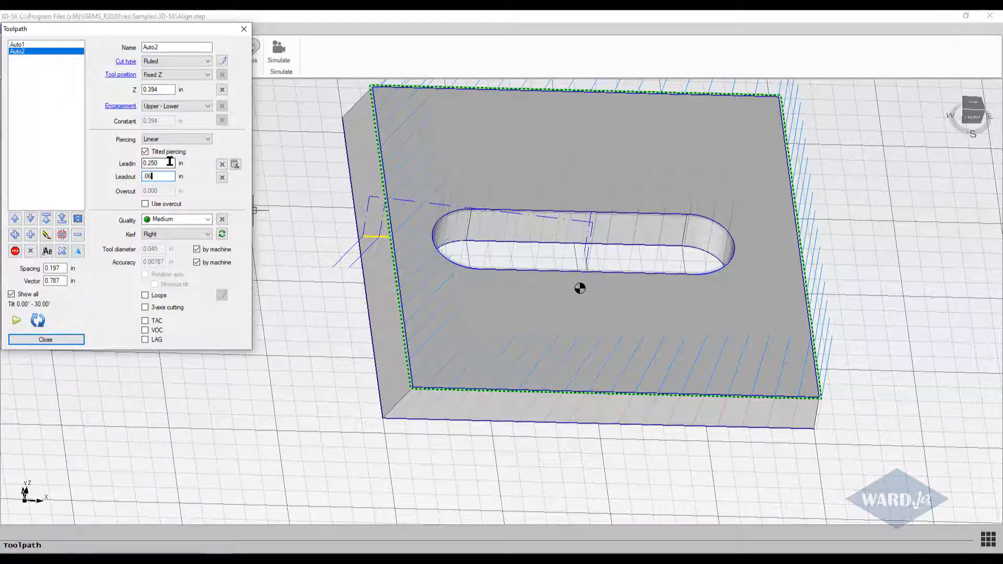
pyautogui.click(169, 163)
pyautogui.click(165, 177)
# Try the Fine cutting quality on the outer contour toolpath and restore it to Medium.
pyautogui.click(207, 219)
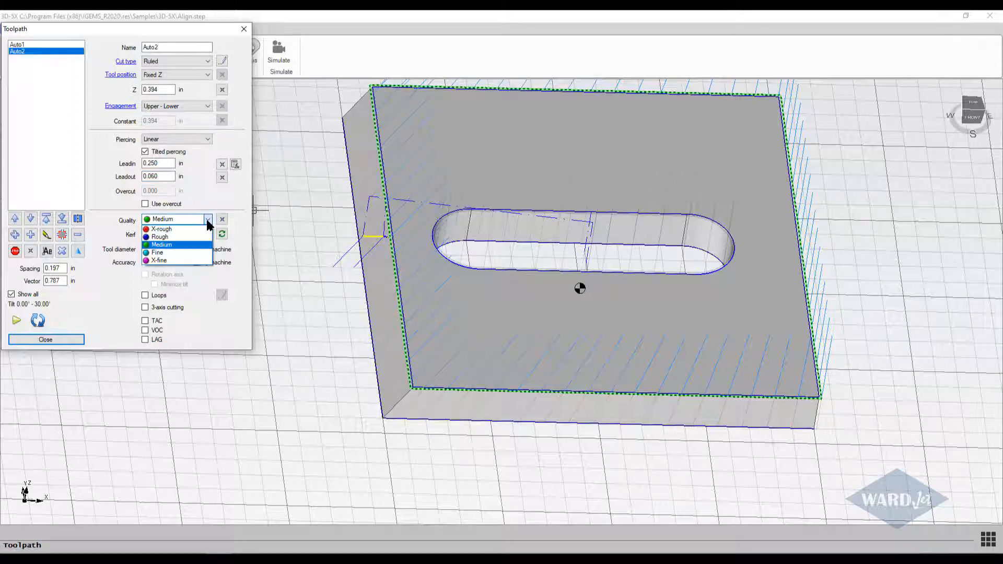
pyautogui.click(158, 252)
pyautogui.click(208, 220)
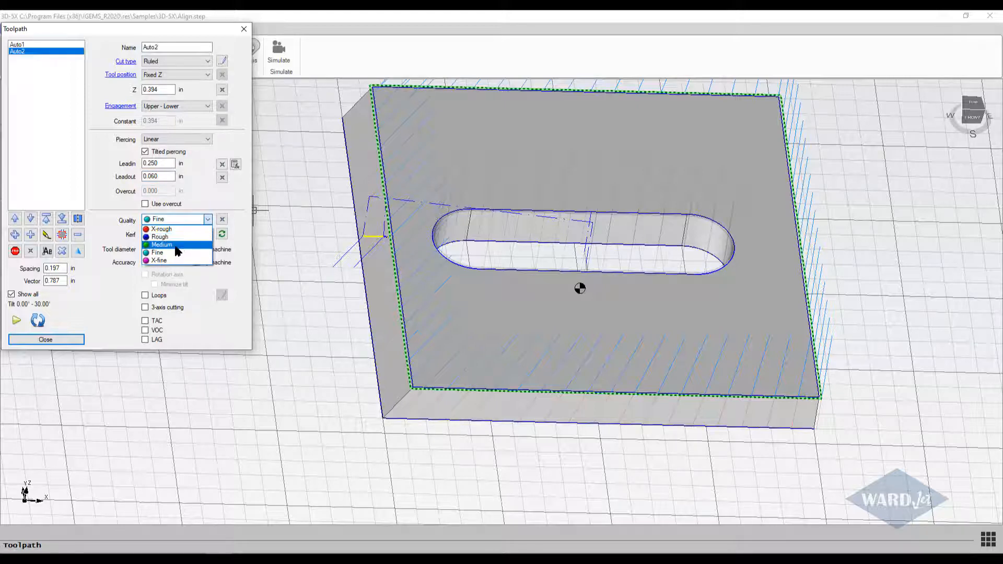
pyautogui.click(198, 237)
pyautogui.click(207, 221)
pyautogui.click(176, 245)
# Delete the outer contour toolpath Auto2 from the toolpath list.
pyautogui.moveTo(394, 291); pyautogui.dragTo(380, 326, button='middle')
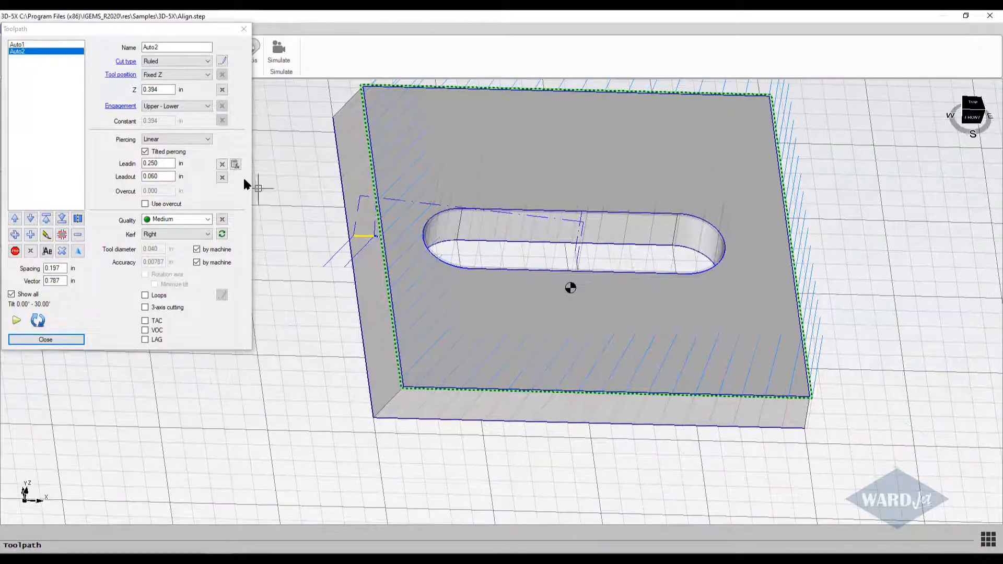
pyautogui.click(222, 163)
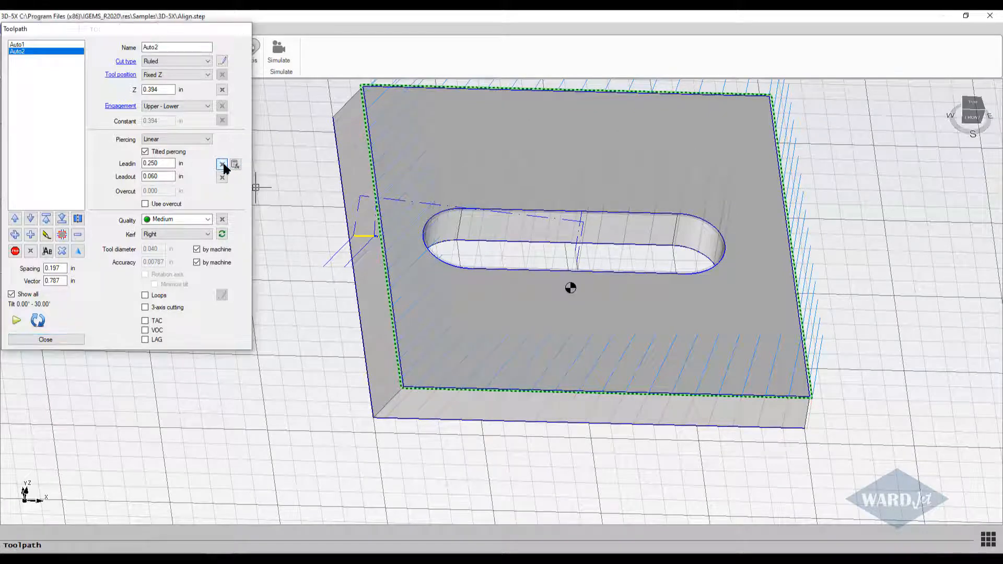
pyautogui.press('Return')
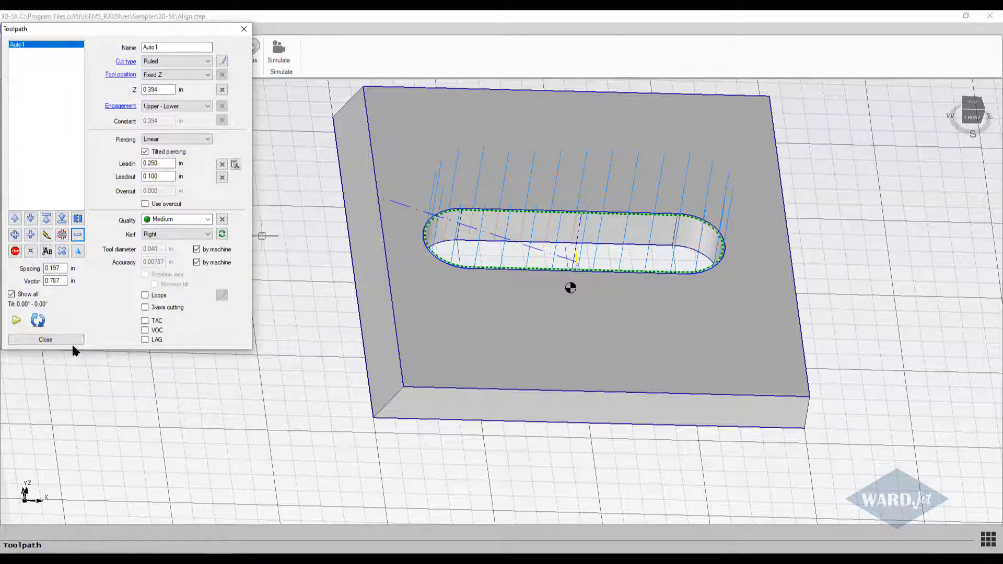
# Add a toolpath along the plate's upper outer contour, starting and closing at the front-right corner, with the bottom outer edge as lower curve.
pyautogui.click(30, 237)
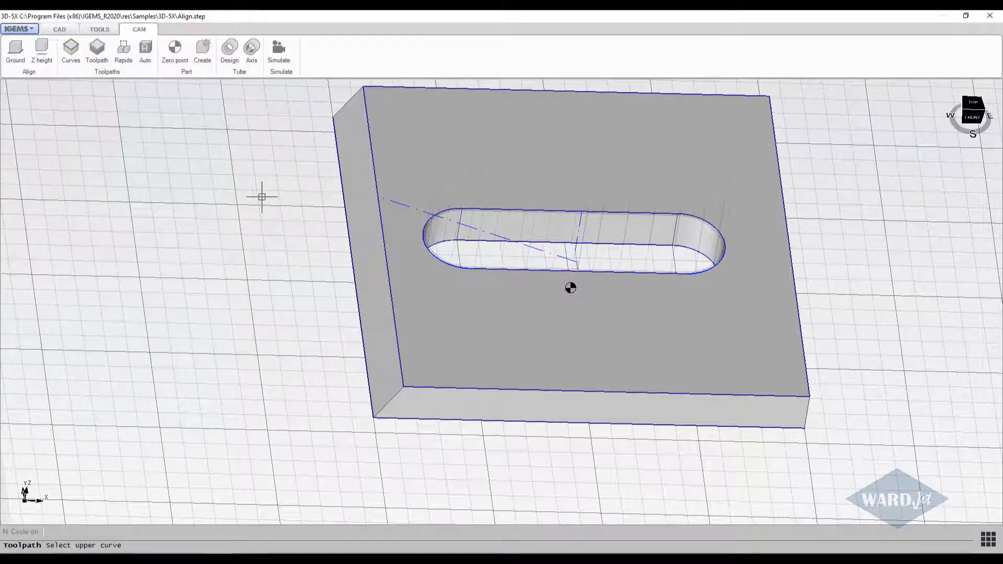
pyautogui.moveTo(235, 439); pyautogui.dragTo(159, 424, button='middle')
pyautogui.scroll(-2, 160, 424)
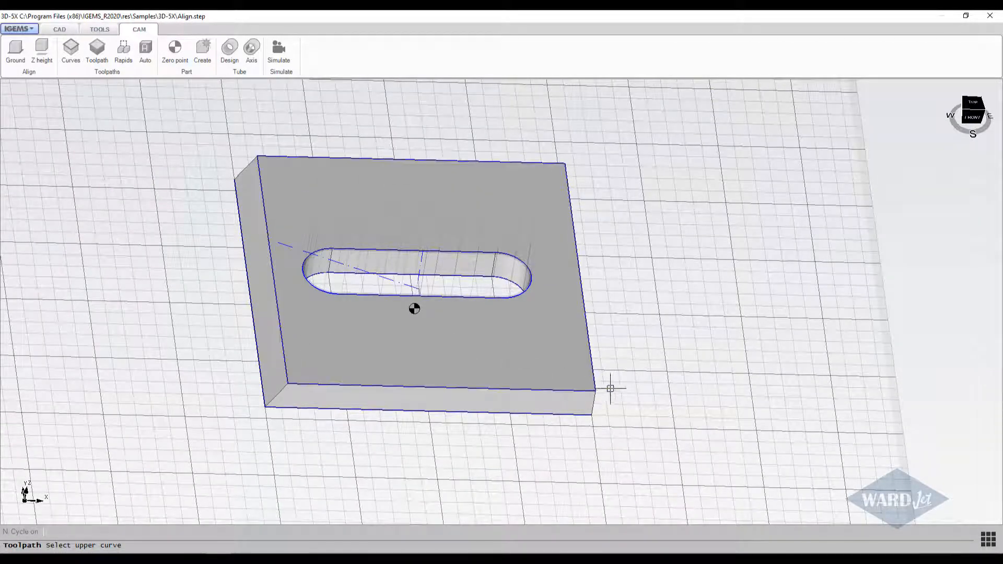
pyautogui.click(575, 391)
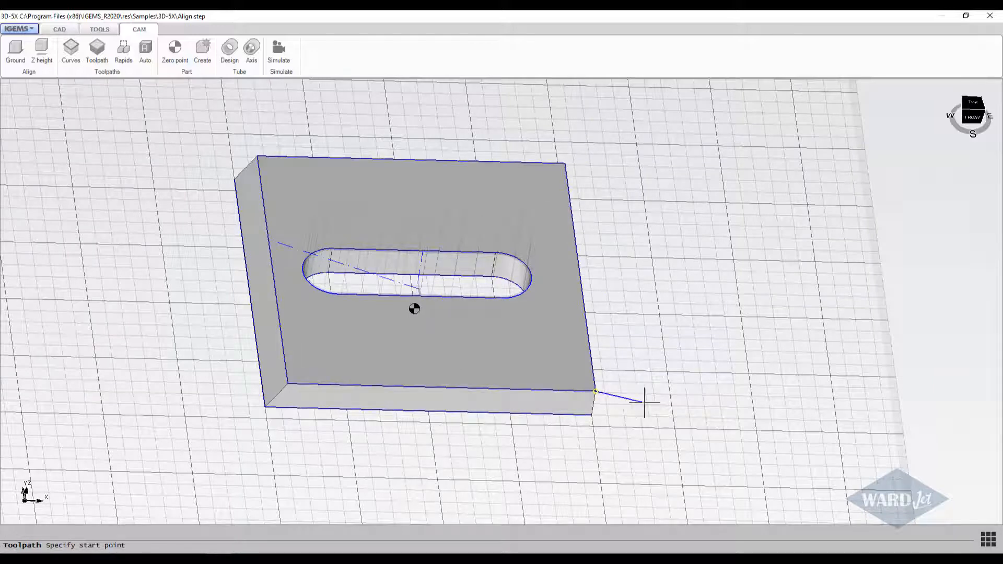
pyautogui.click(669, 395)
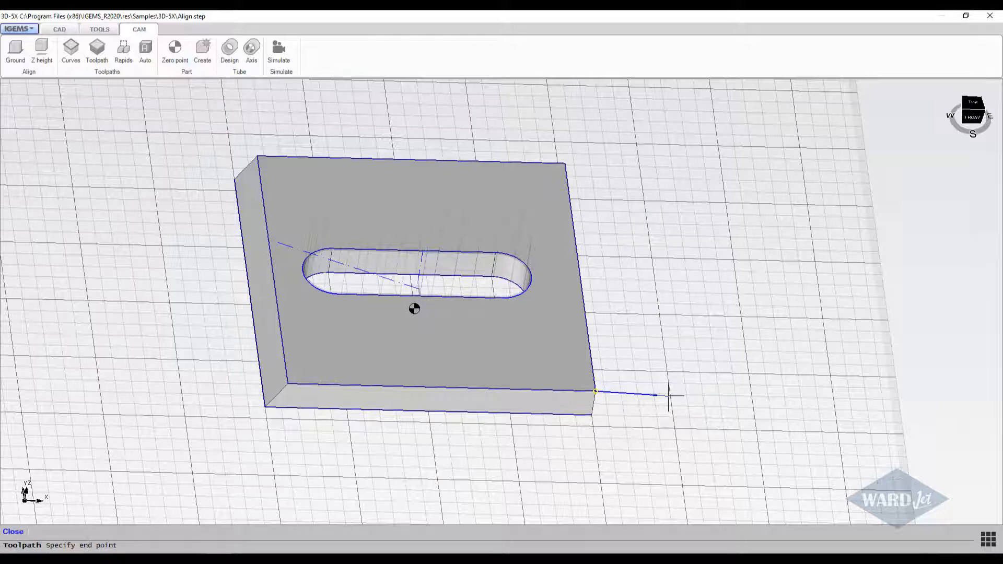
pyautogui.click(603, 301)
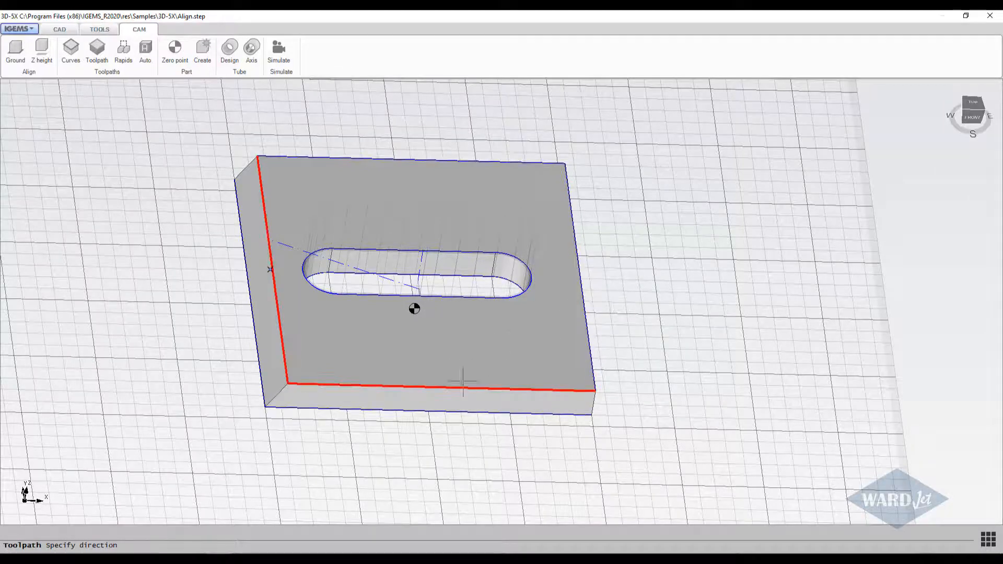
pyautogui.click(390, 364)
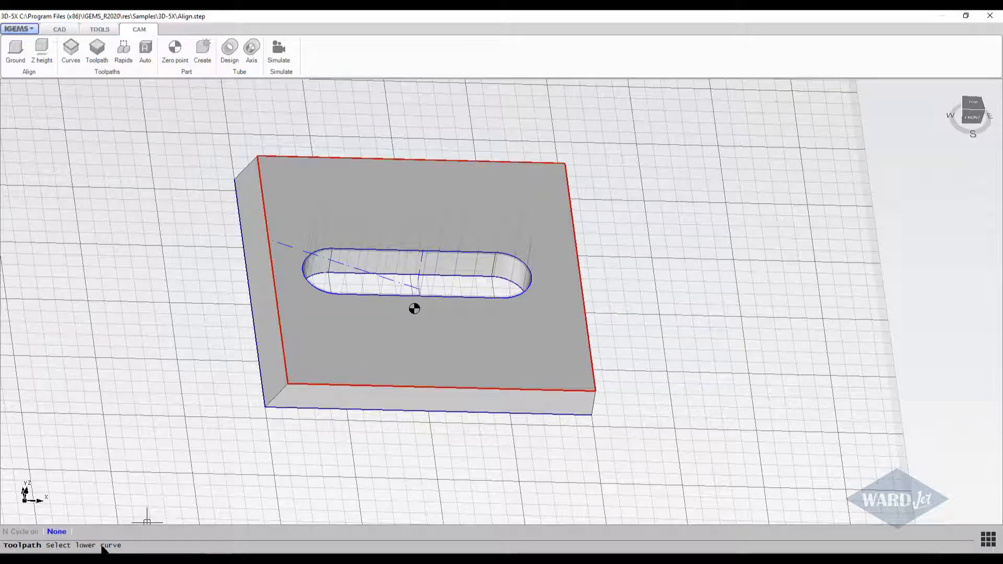
pyautogui.click(327, 408)
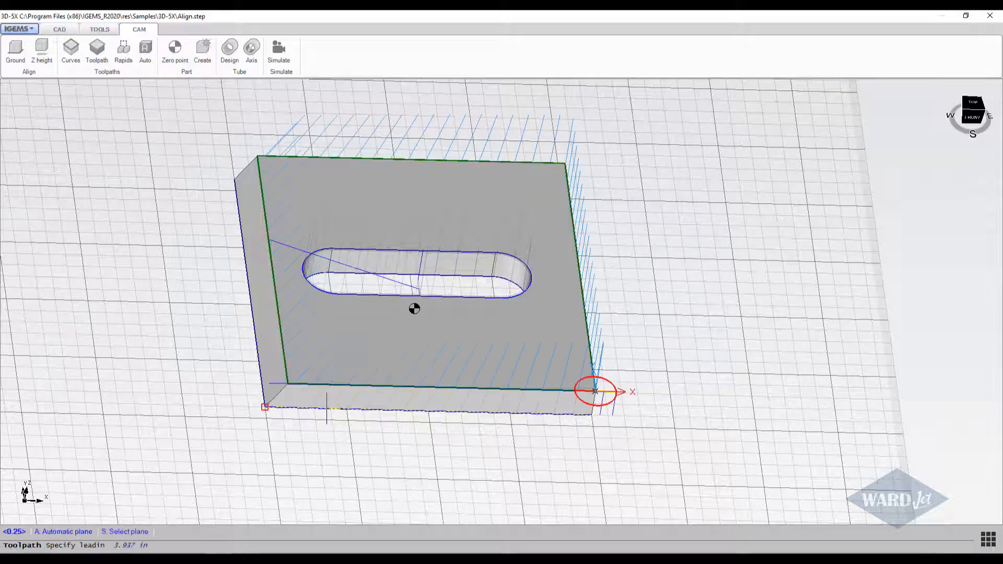
# Place the lead-in outward along X and the lead-out along negative Y at the new toolpath's start corner, with lengths 0.25 and 0.1 in.
pyautogui.scroll(4, 601, 365)
pyautogui.scroll(2, 534, 323)
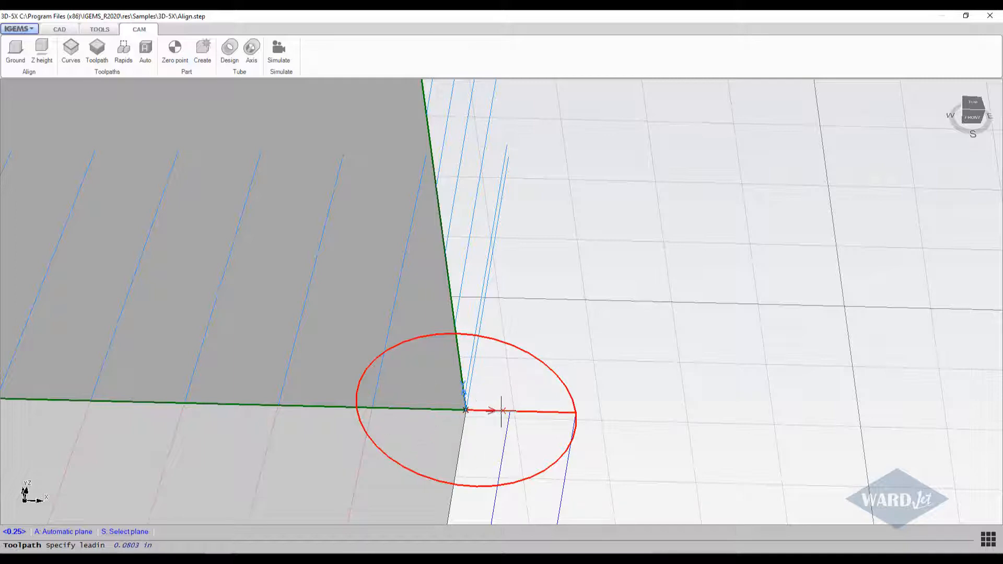
pyautogui.scroll(-3, 497, 413)
pyautogui.moveTo(494, 409); pyautogui.dragTo(497, 463, button='middle')
pyautogui.scroll(2, 521, 409)
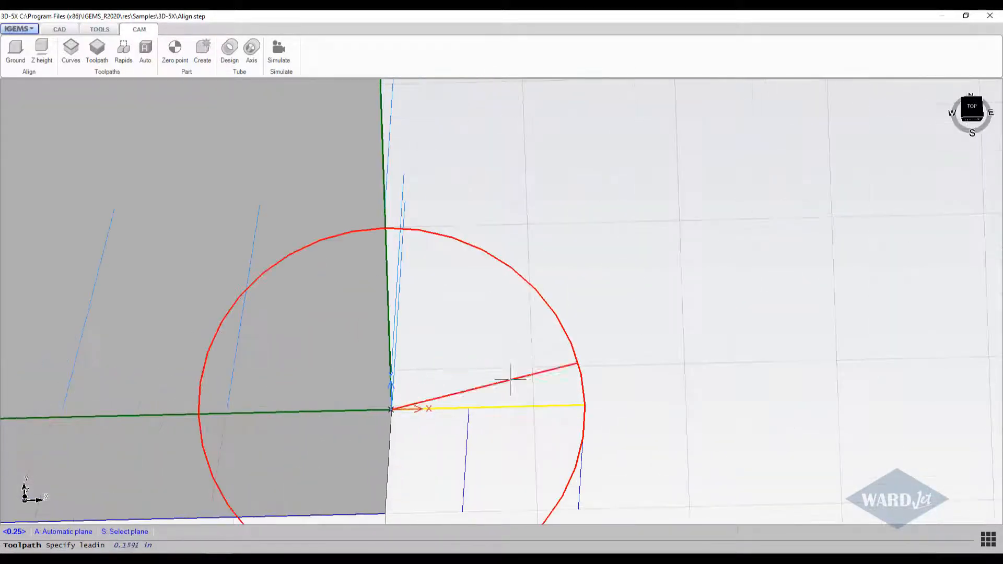
pyautogui.moveTo(529, 351); pyautogui.dragTo(522, 278, button='middle')
pyautogui.scroll(-2, 522, 278)
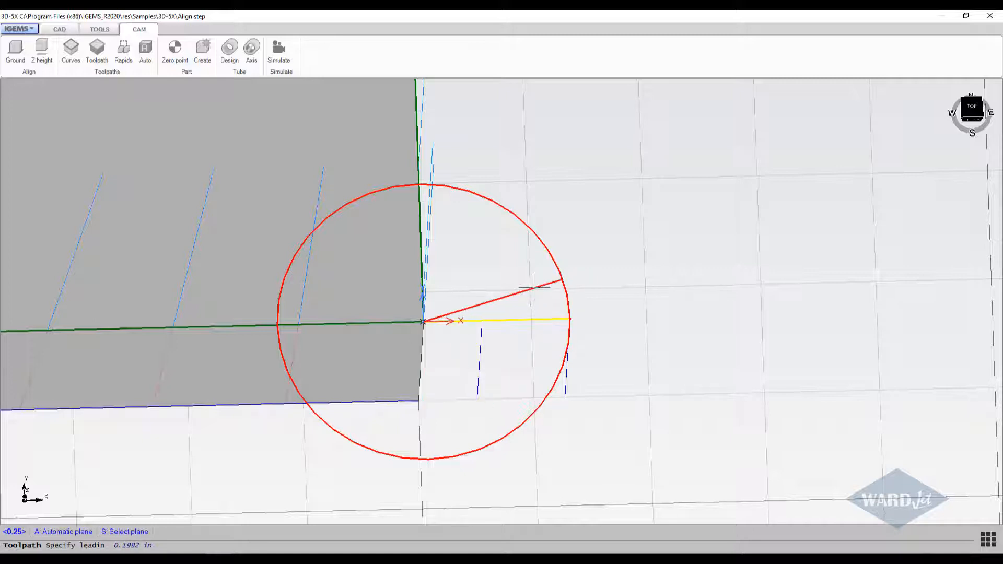
pyautogui.click(538, 318)
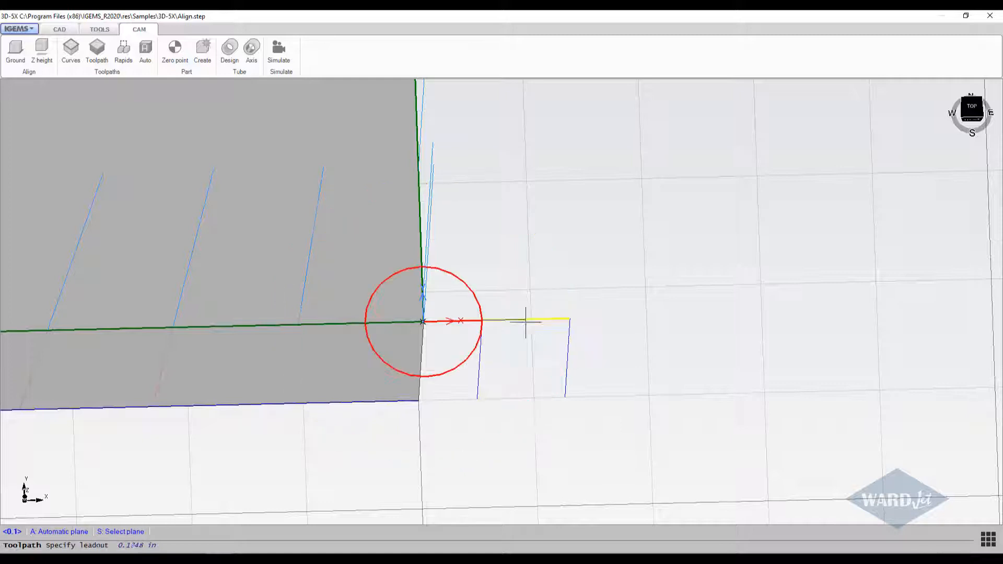
pyautogui.moveTo(430, 377); pyautogui.dragTo(428, 432, button='middle')
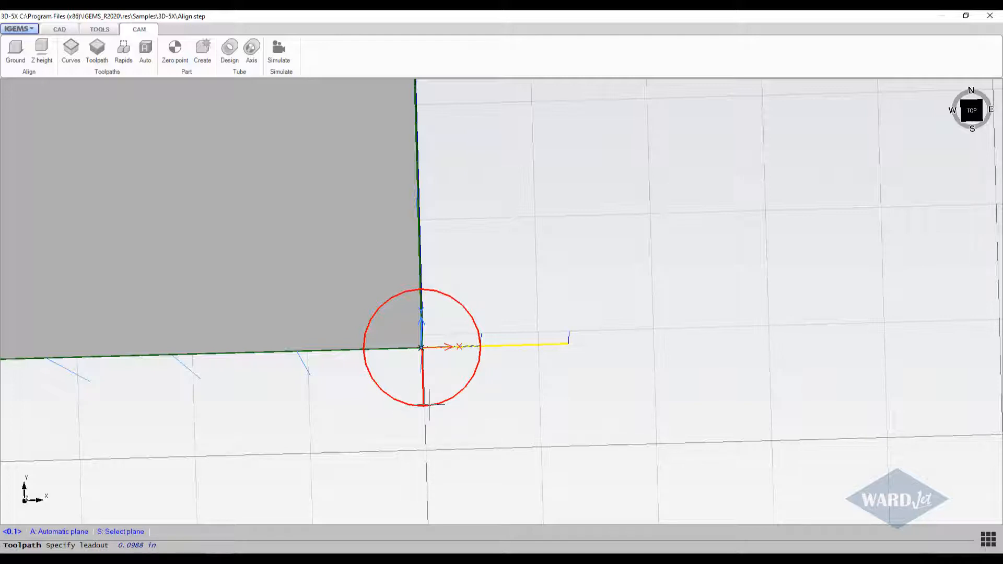
pyautogui.click(429, 403)
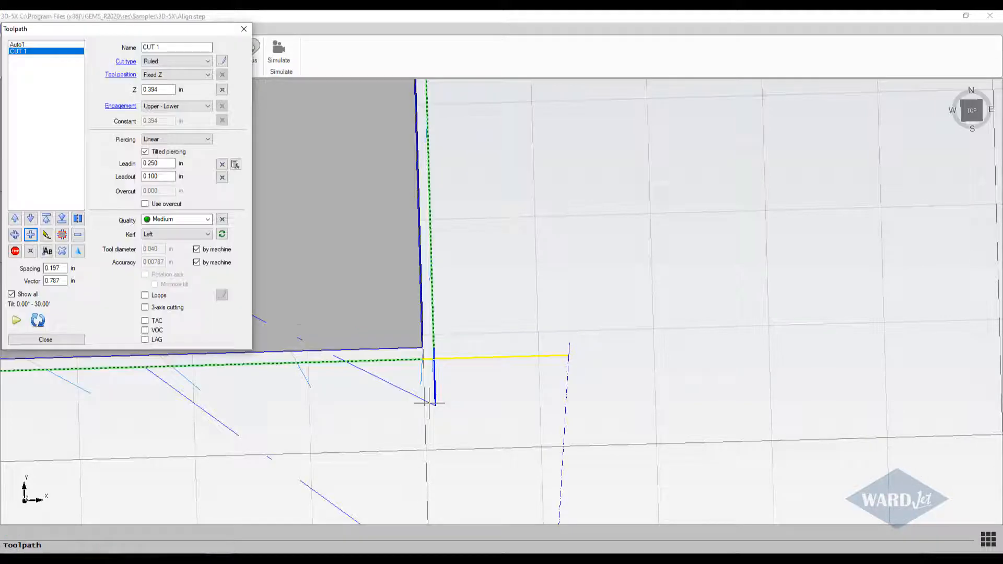
# Set the lead-out of the toolpath CUT 1 to 0.060 in.
pyautogui.click(169, 164)
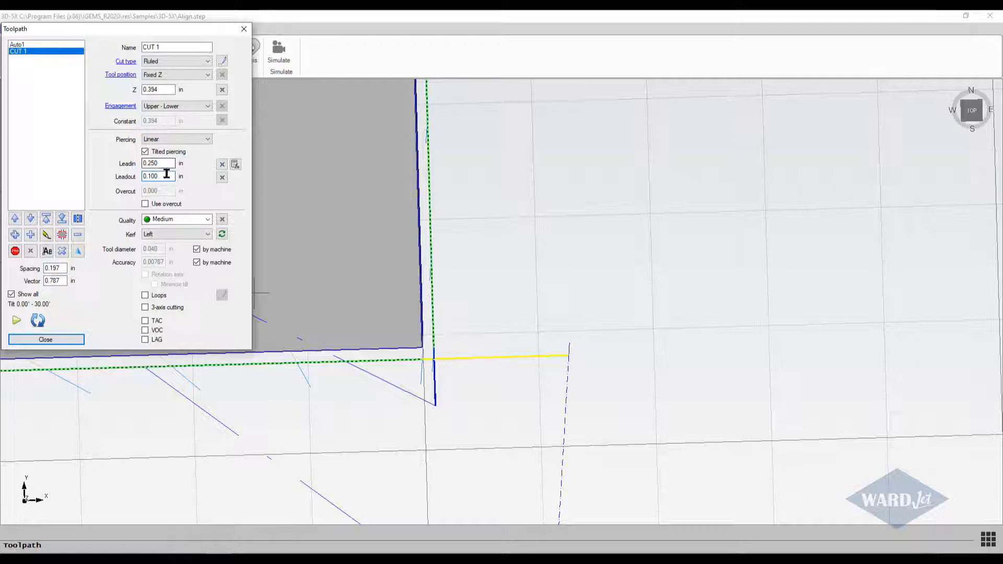
pyautogui.moveTo(146, 187); pyautogui.dragTo(144, 184)
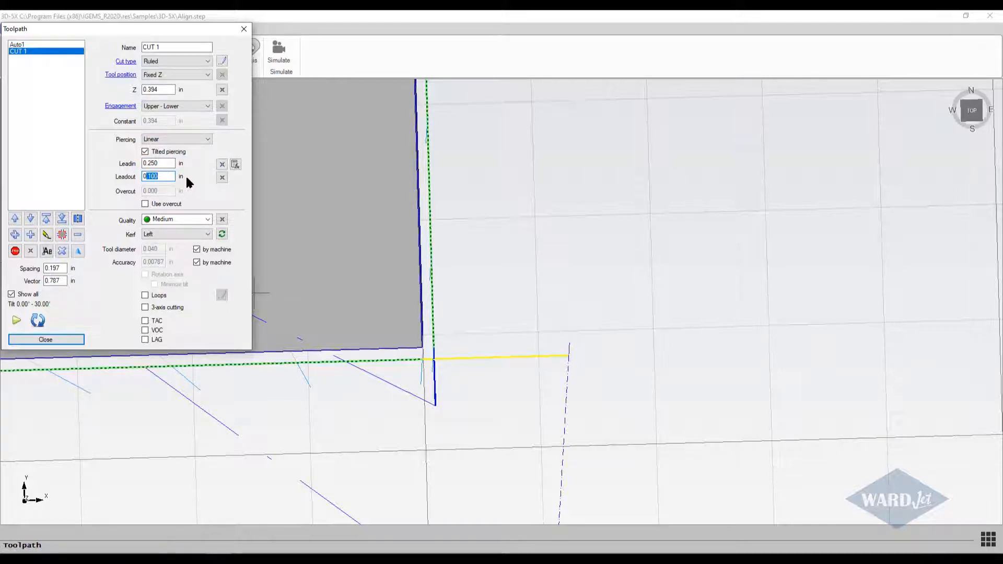
pyautogui.press('BackSpace')
pyautogui.write('.060')
pyautogui.click(169, 163)
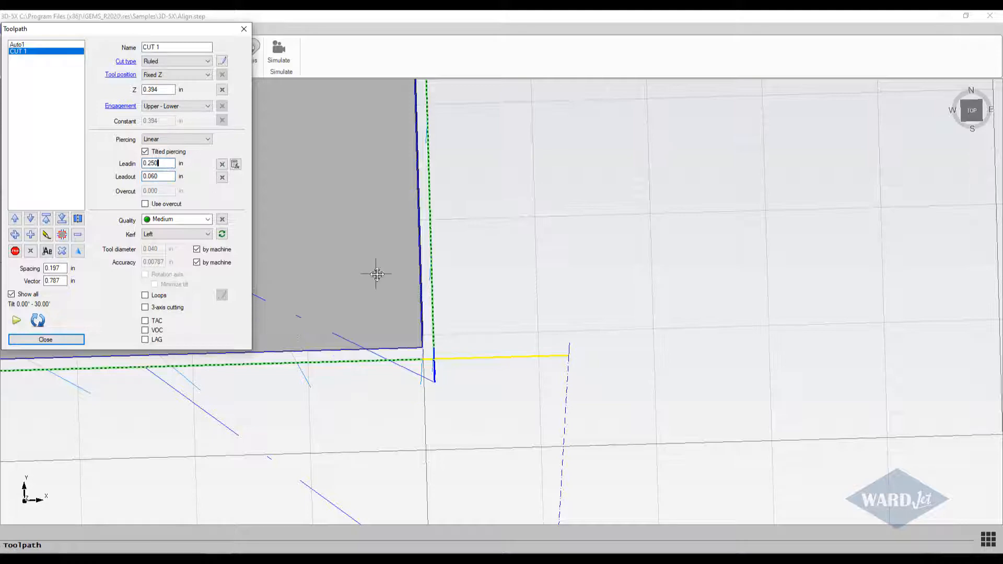
# Simulate the cutting head running along the outer contour toolpath CUT 1 and close the simulation.
pyautogui.scroll(-3, 390, 284)
pyautogui.moveTo(377, 275); pyautogui.dragTo(483, 351, button='middle')
pyautogui.scroll(-1, 460, 346)
pyautogui.scroll(-3, 443, 342)
pyautogui.keyDown('shift'); pyautogui.moveTo(429, 304); pyautogui.dragTo(522, 269, button='middle'); pyautogui.keyUp('shift')
pyautogui.scroll(-2, 522, 269)
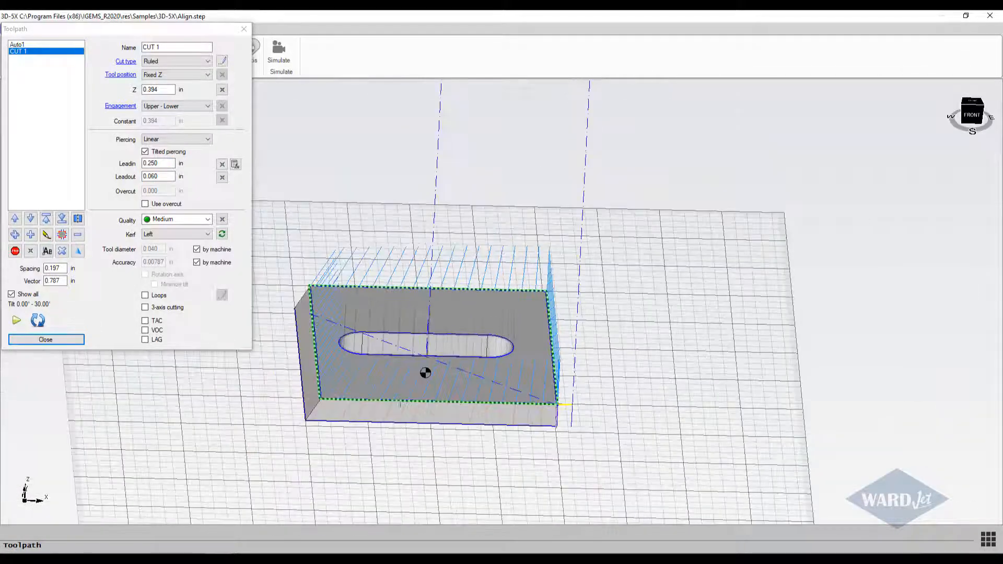
pyautogui.scroll(3, 400, 404)
pyautogui.scroll(-3, 429, 382)
pyautogui.keyDown('shift'); pyautogui.moveTo(429, 381); pyautogui.dragTo(336, 401, button='middle'); pyautogui.keyUp('shift')
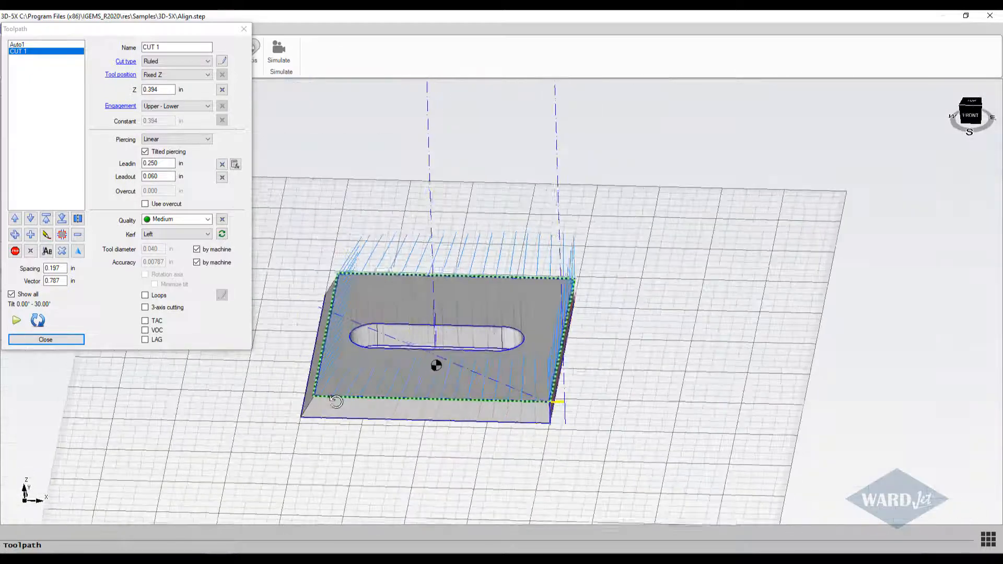
pyautogui.click(17, 322)
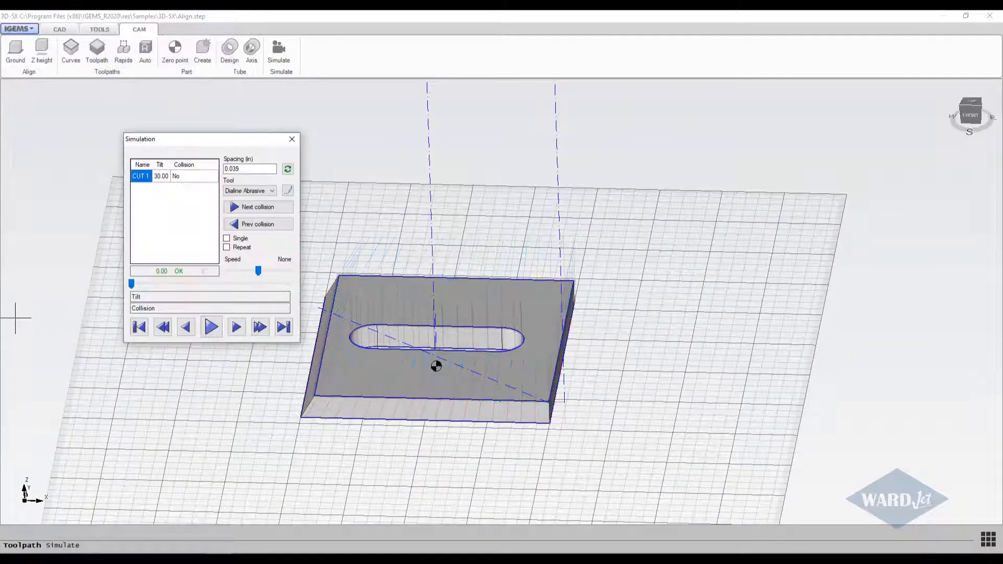
pyautogui.click(211, 328)
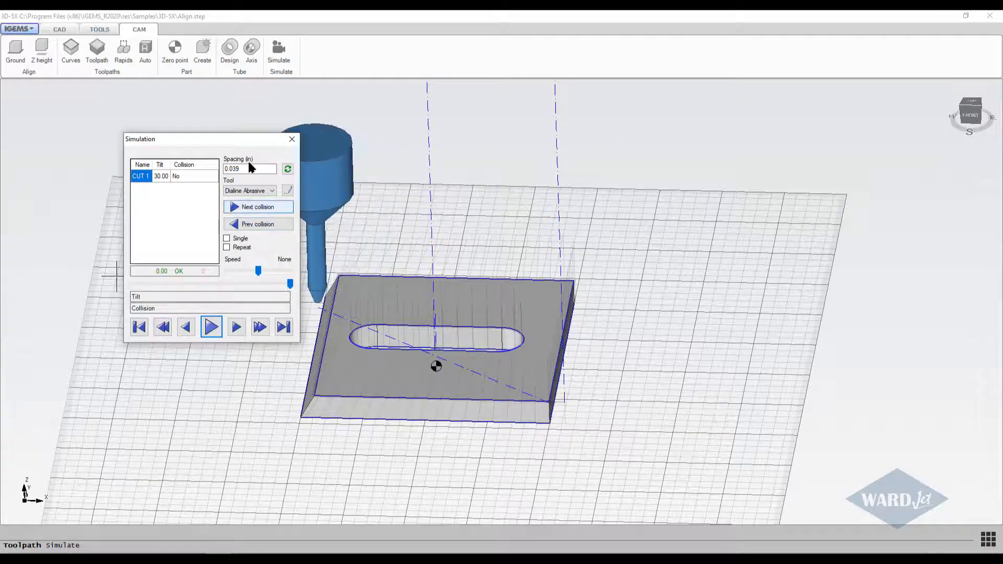
pyautogui.click(291, 139)
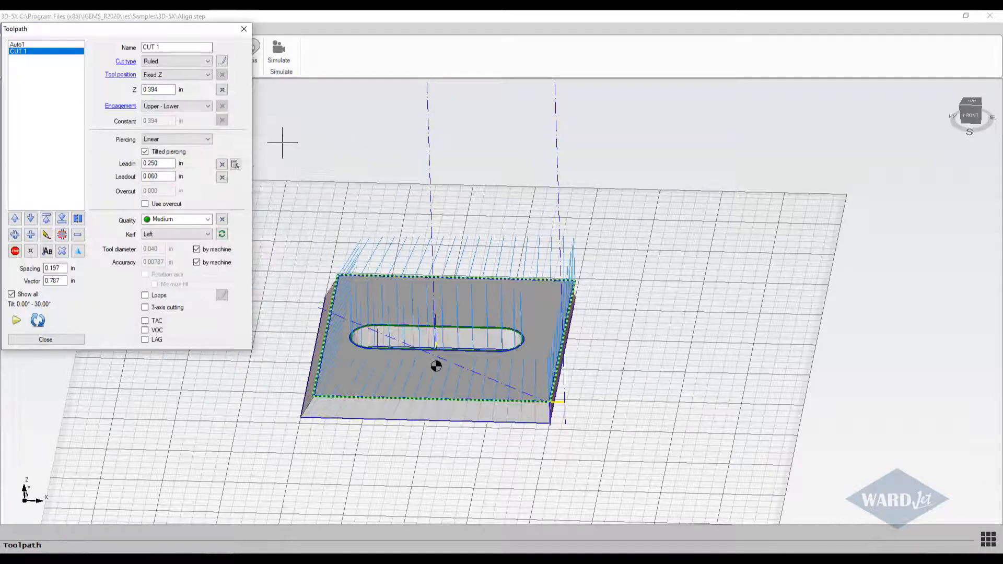
# Leave the toolpath settings and measure the diagonal between the front-left and back-right corners of the plate's top face.
pyautogui.moveTo(457, 345); pyautogui.dragTo(456, 343, button='middle')
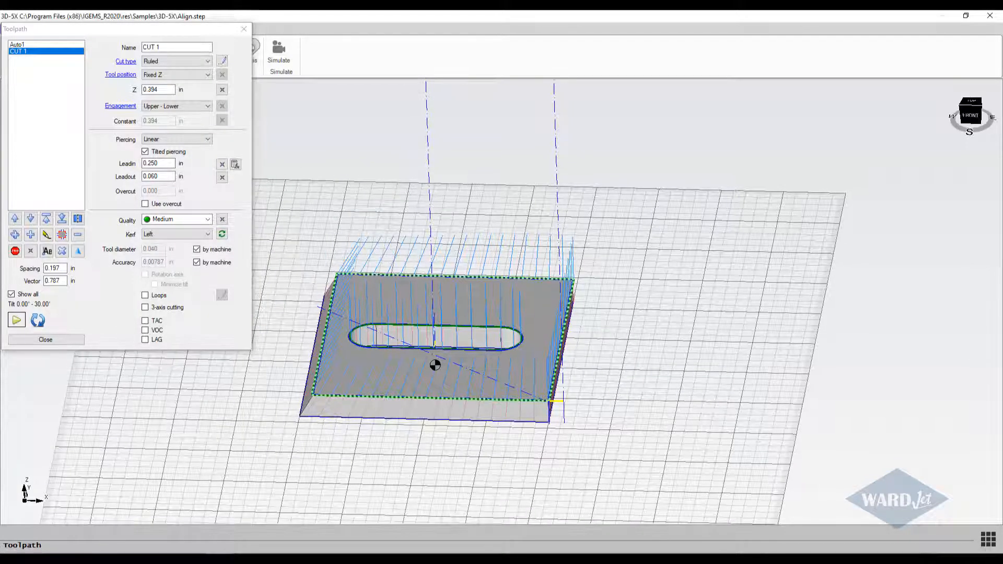
pyautogui.click(69, 340)
pyautogui.click(61, 29)
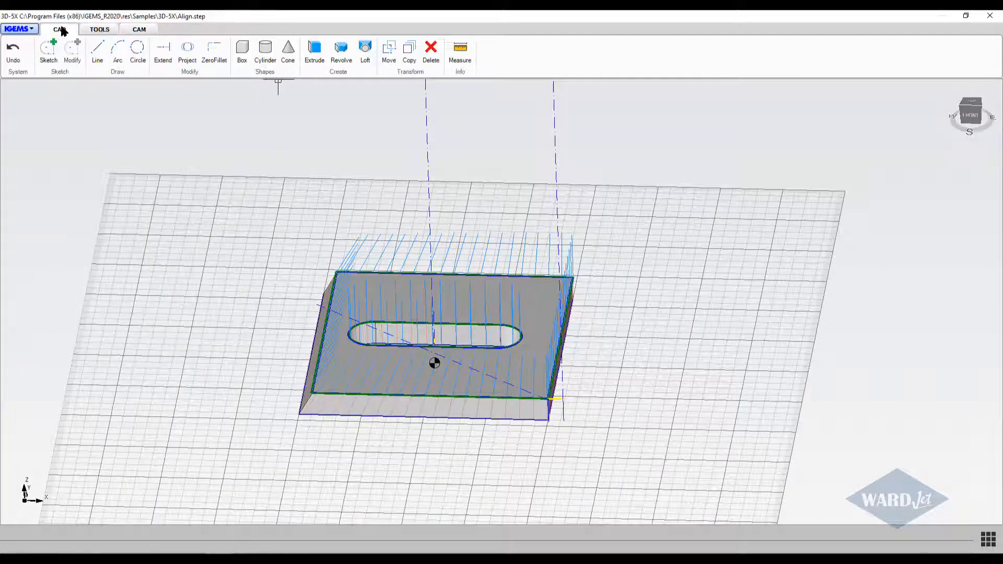
pyautogui.click(460, 50)
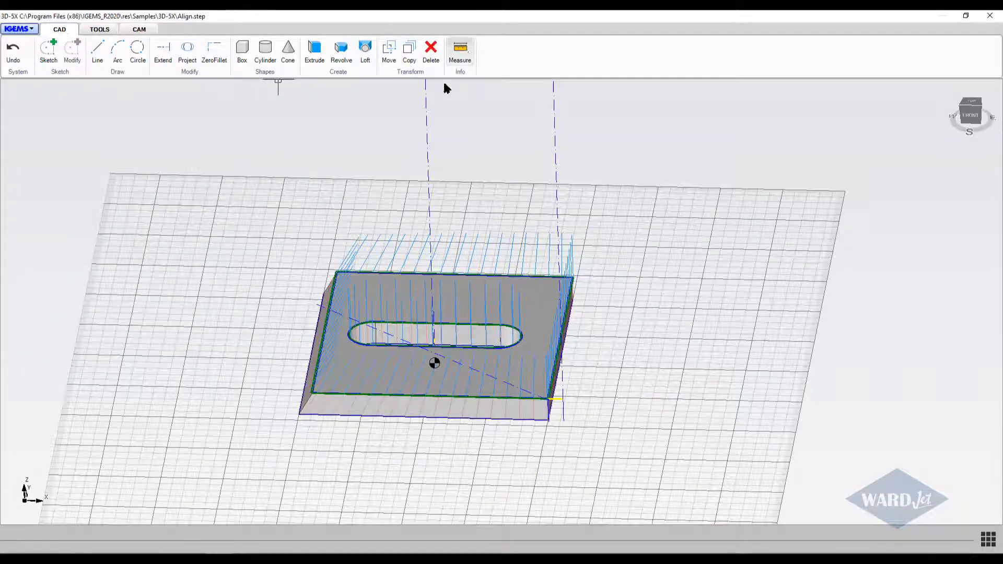
pyautogui.click(313, 391)
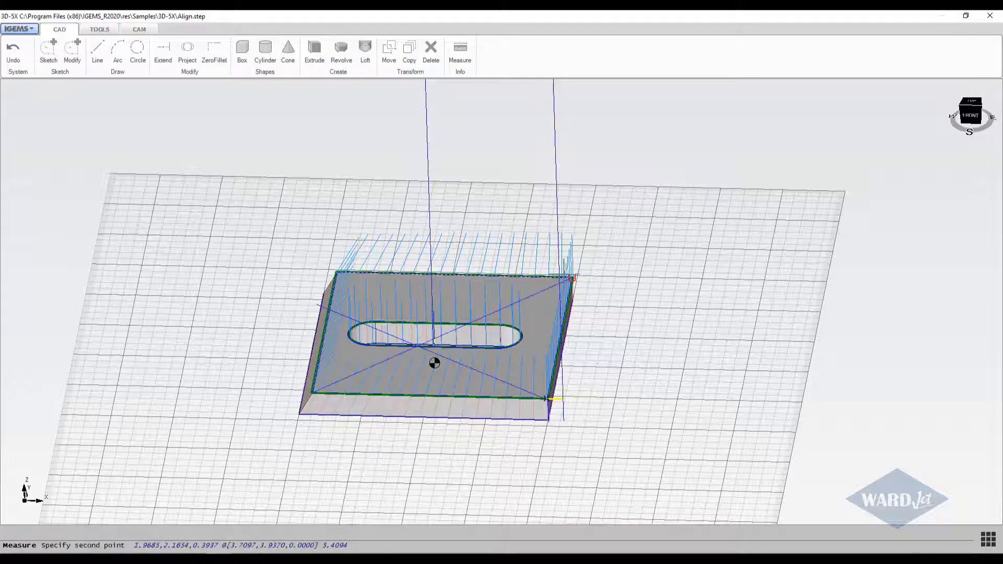
pyautogui.click(571, 279)
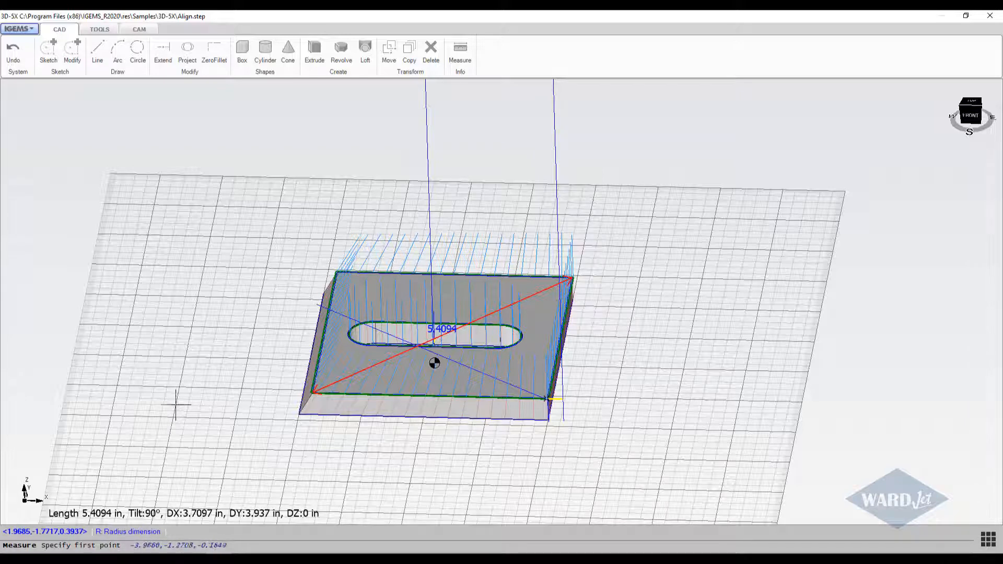
pyautogui.press('Escape')
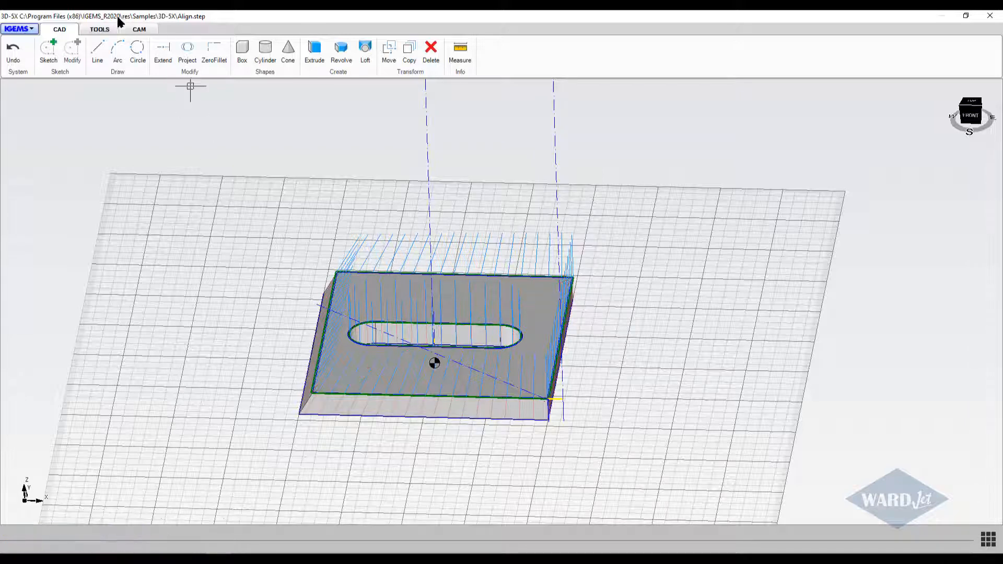
# Reopen the toolpath settings and rename the toolpath CUT 1 as Outside.
pyautogui.click(137, 30)
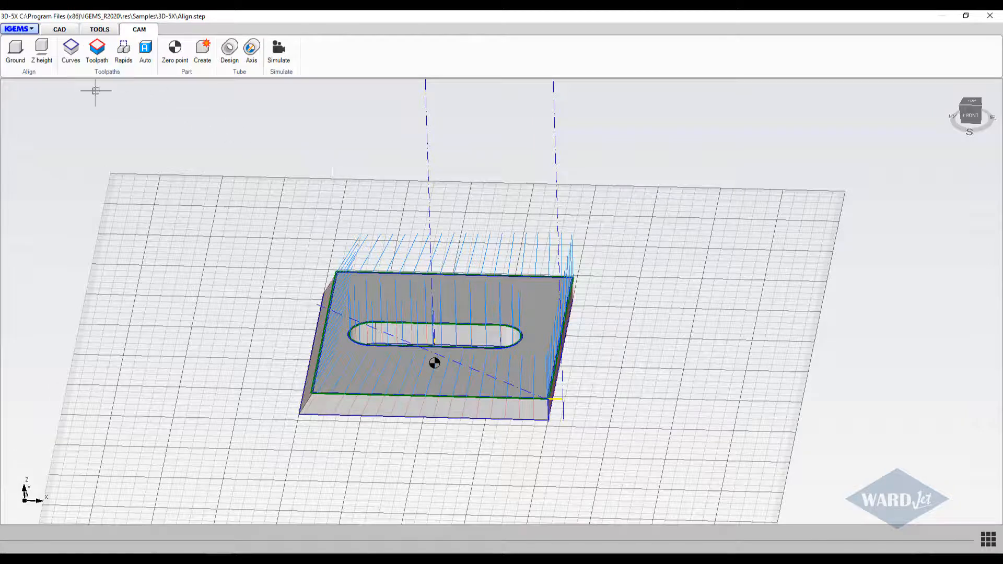
pyautogui.click(98, 50)
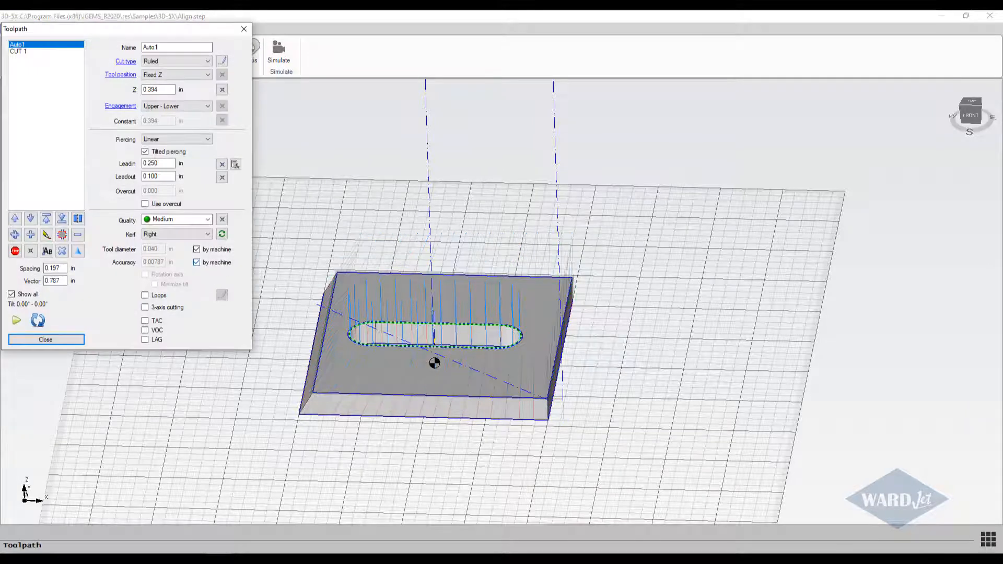
pyautogui.click(23, 51)
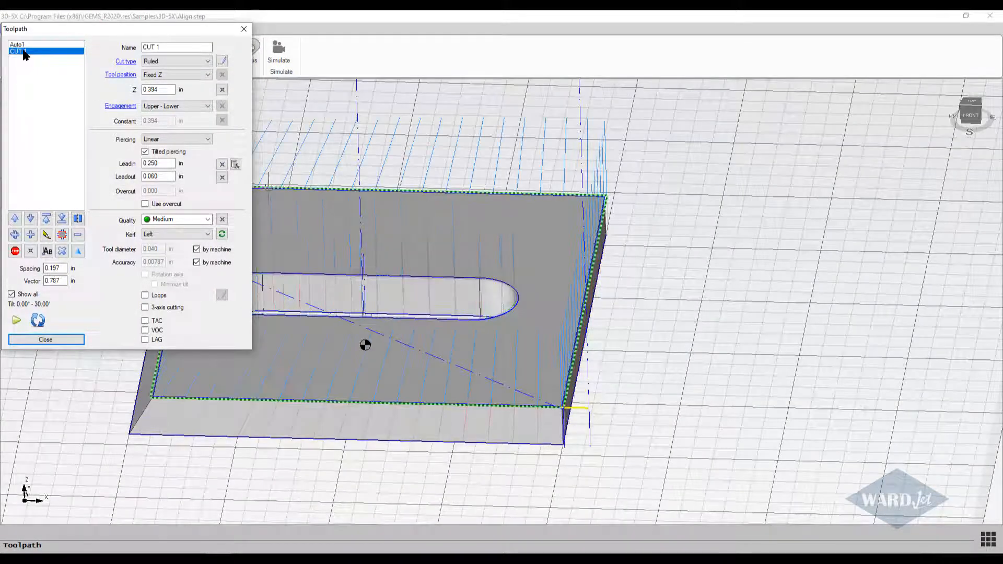
pyautogui.doubleClick(171, 47)
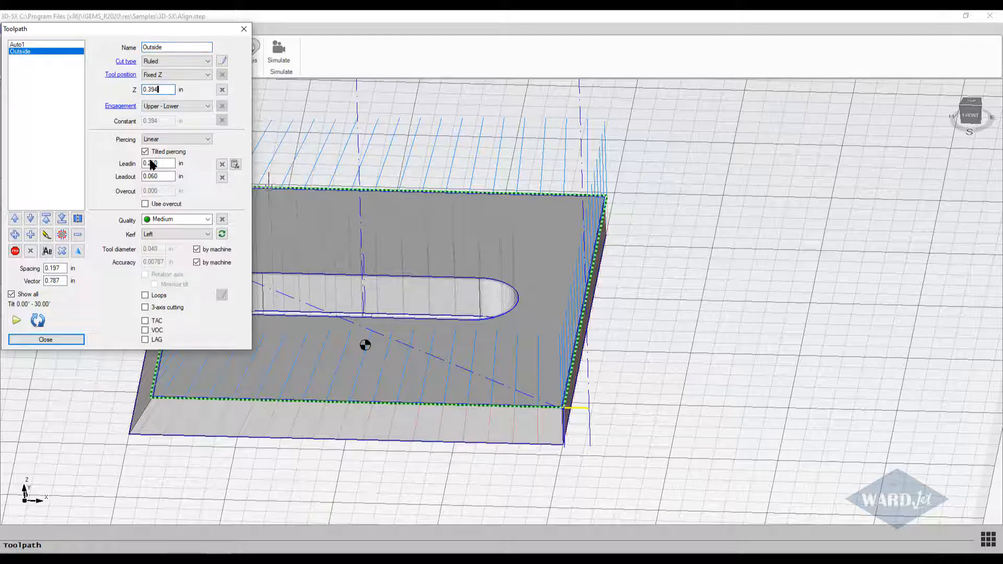
# Enable overcut on the Outside toolpath and set it to -0.04 in.
pyautogui.scroll(6, 532, 400)
pyautogui.moveTo(552, 393); pyautogui.dragTo(452, 324, button='middle')
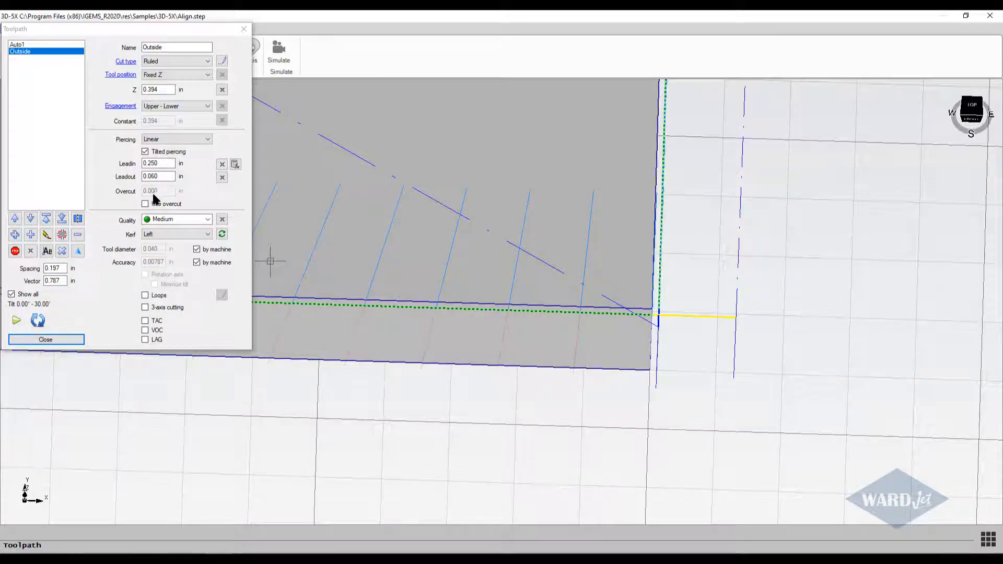
pyautogui.scroll(3, 667, 334)
pyautogui.scroll(-3, 640, 291)
pyautogui.moveTo(640, 293)
pyautogui.mouseDown(button='middle')
pyautogui.moveTo(633, 363)
pyautogui.moveTo(643, 336)
pyautogui.moveTo(636, 293)
pyautogui.moveTo(628, 312)
pyautogui.moveTo(640, 277)
pyautogui.mouseUp(button='middle')
pyautogui.click(146, 208)
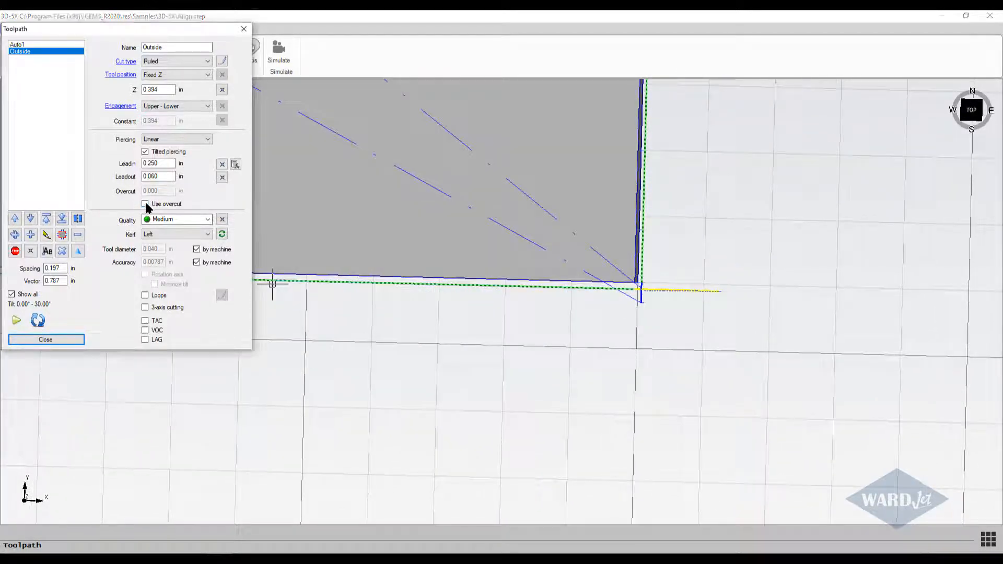
pyautogui.click(145, 205)
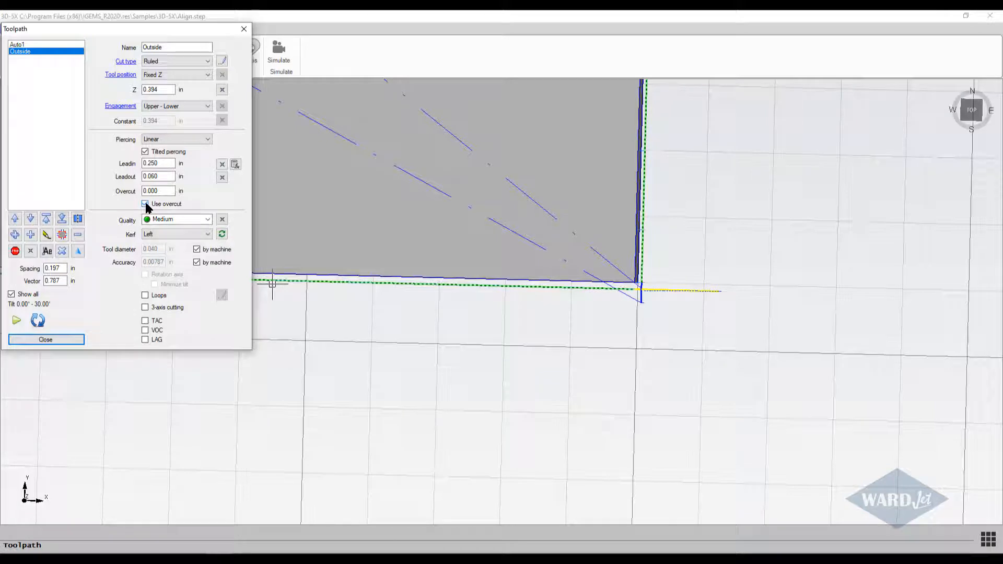
pyautogui.doubleClick(173, 191)
pyautogui.press('BackSpace')
pyautogui.write('-.04')
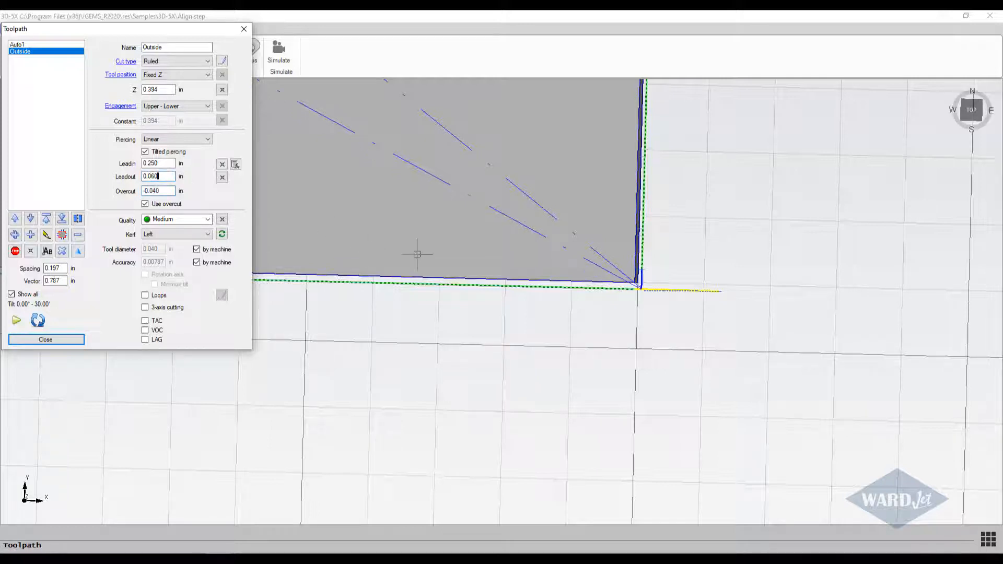
# Set the Outside toolpath's overcut to -0.080 in and inspect where the cut ends at the front-right corner.
pyautogui.click(572, 305)
pyautogui.scroll(5, 646, 265)
pyautogui.moveTo(636, 309); pyautogui.dragTo(633, 333, button='middle')
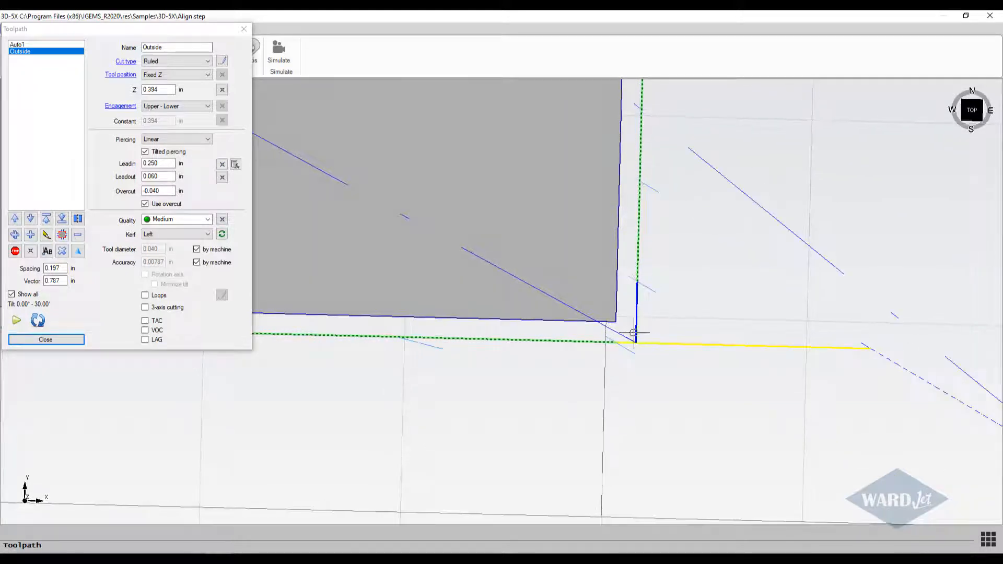
pyautogui.click(168, 191)
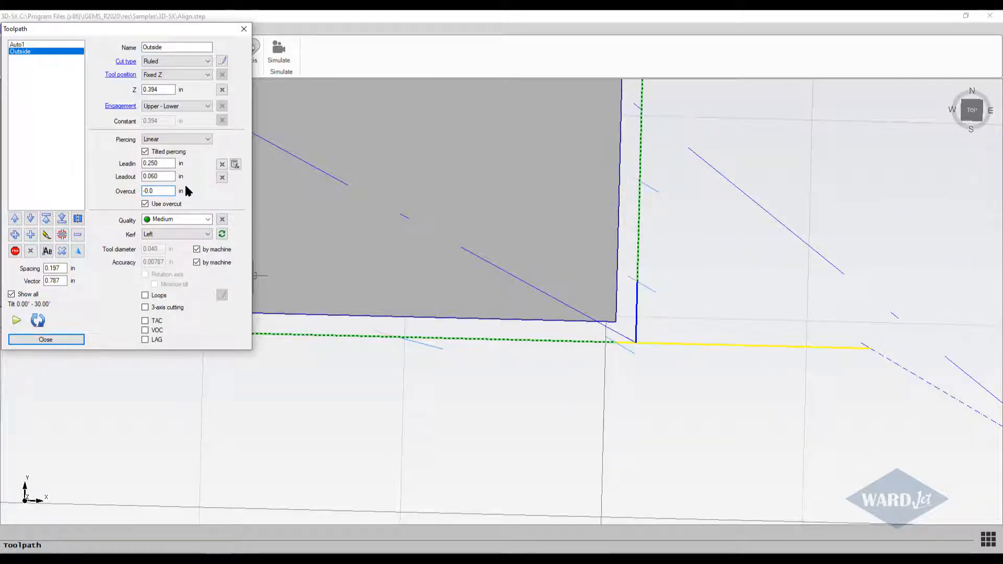
pyautogui.write('80')
pyautogui.click(168, 177)
pyautogui.moveTo(572, 278); pyautogui.dragTo(595, 285, button='middle')
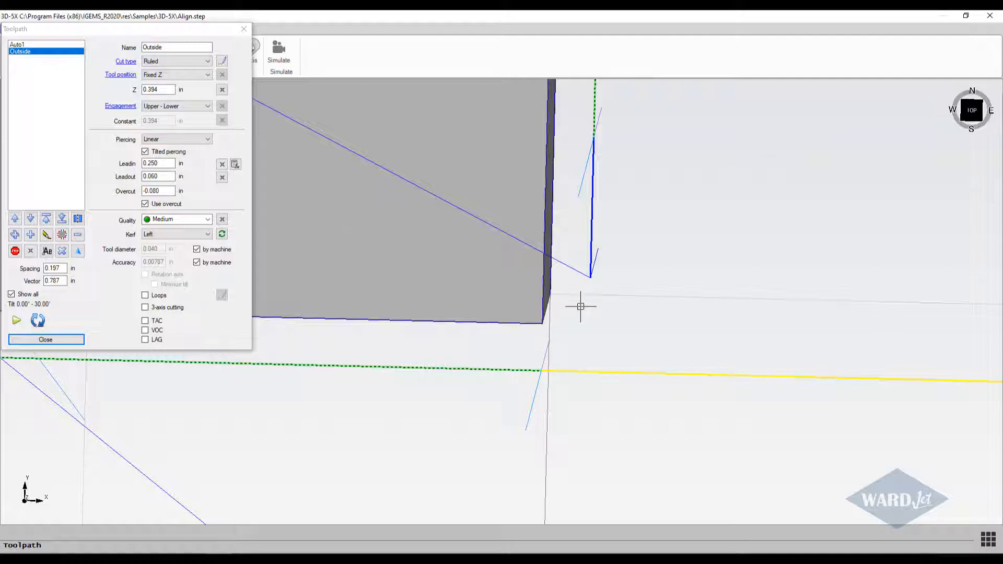
pyautogui.scroll(-5, 580, 306)
pyautogui.moveTo(580, 307); pyautogui.dragTo(580, 282, button='middle')
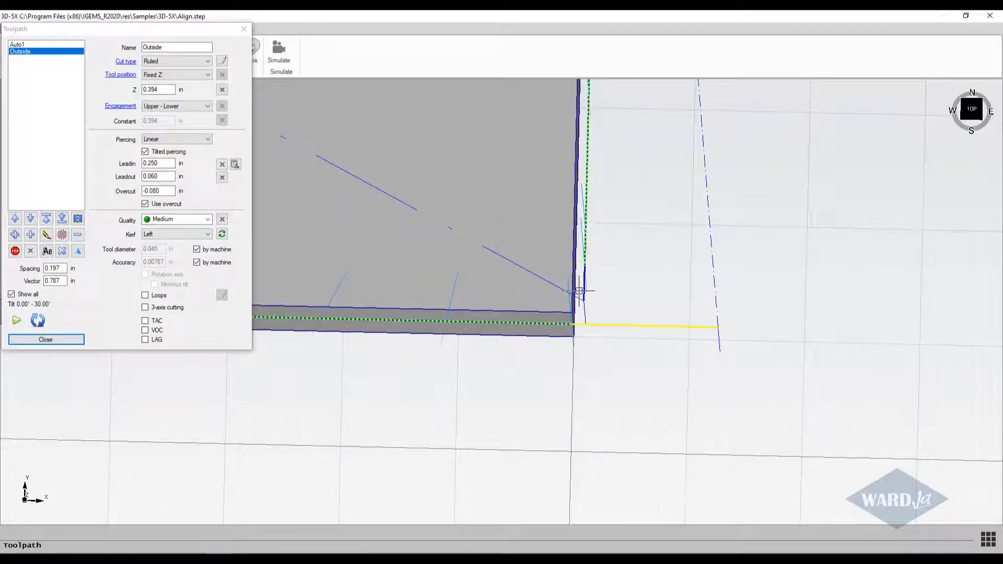
pyautogui.moveTo(579, 291); pyautogui.dragTo(414, 240, button='middle')
# Set the Outside toolpath's lead-out to 0.040 in and its overcut to -0.060 in.
pyautogui.click(151, 176)
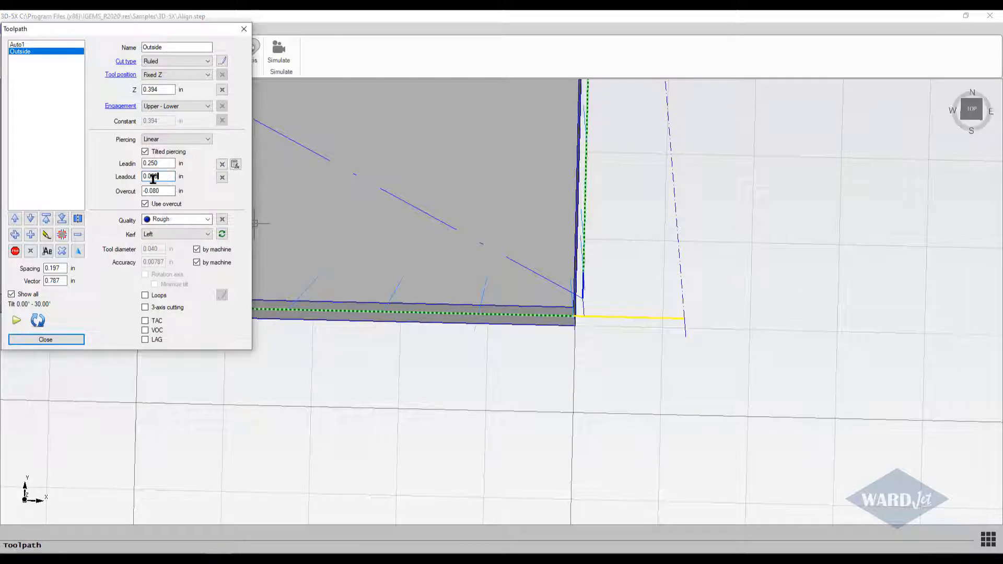
pyautogui.write('.04')
pyautogui.click(164, 191)
pyautogui.press('BackSpace')
pyautogui.press('BackSpace')
pyautogui.press('BackSpace')
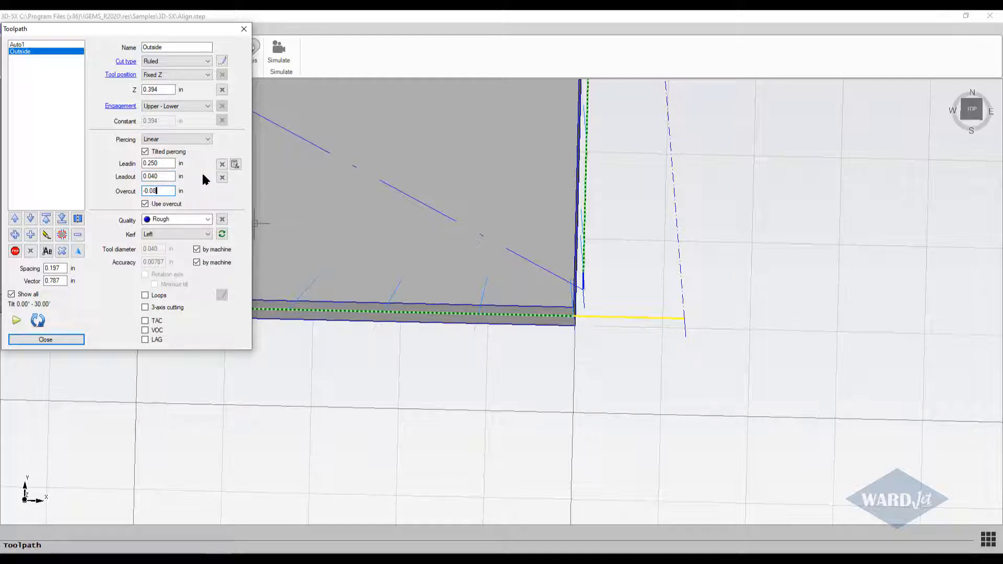
pyautogui.write('06')
pyautogui.press('Return')
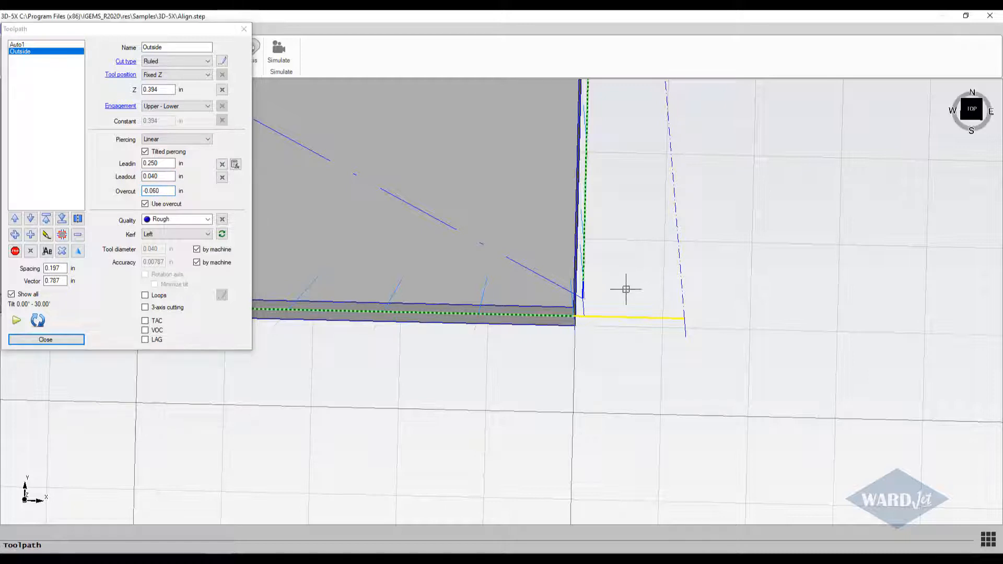
# Redirect the Outside toolpath's lead-out straight away from the part's right edge, perpendicular to the cut.
pyautogui.scroll(4, 601, 292)
pyautogui.moveTo(526, 296)
pyautogui.mouseDown(button='middle')
pyautogui.moveTo(520, 336)
pyautogui.moveTo(532, 303)
pyautogui.mouseUp(button='middle')
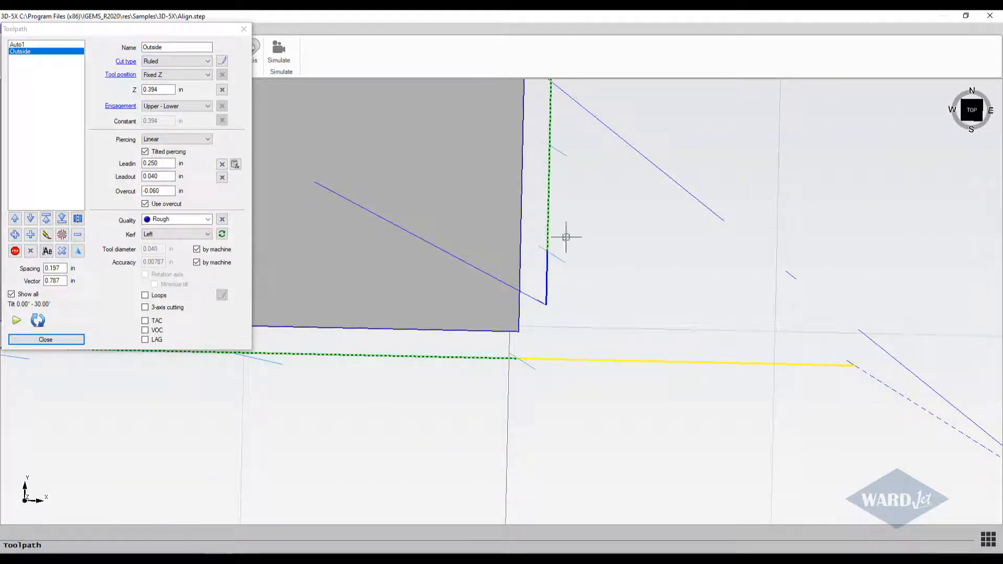
pyautogui.moveTo(610, 239); pyautogui.dragTo(602, 250, button='middle')
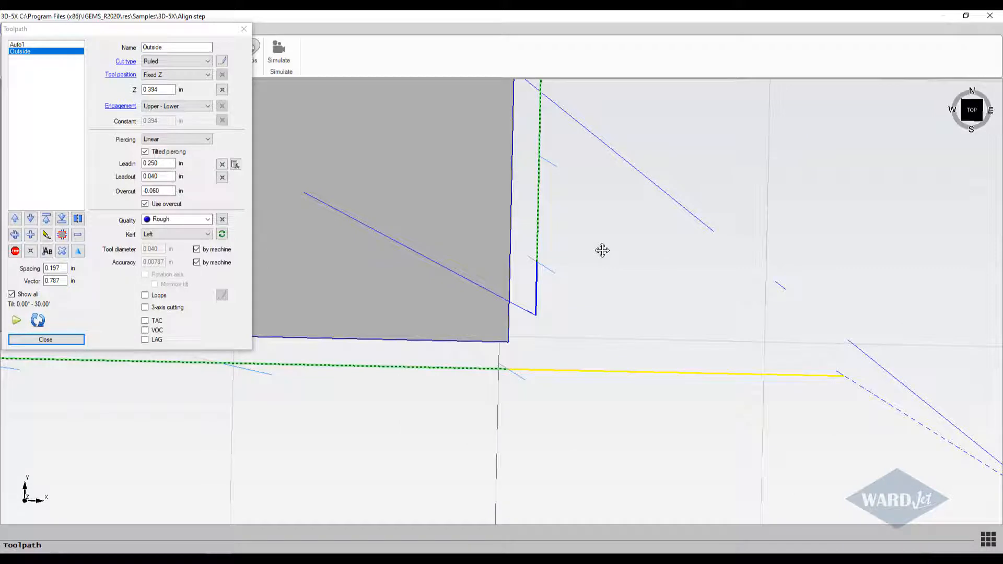
pyautogui.click(222, 178)
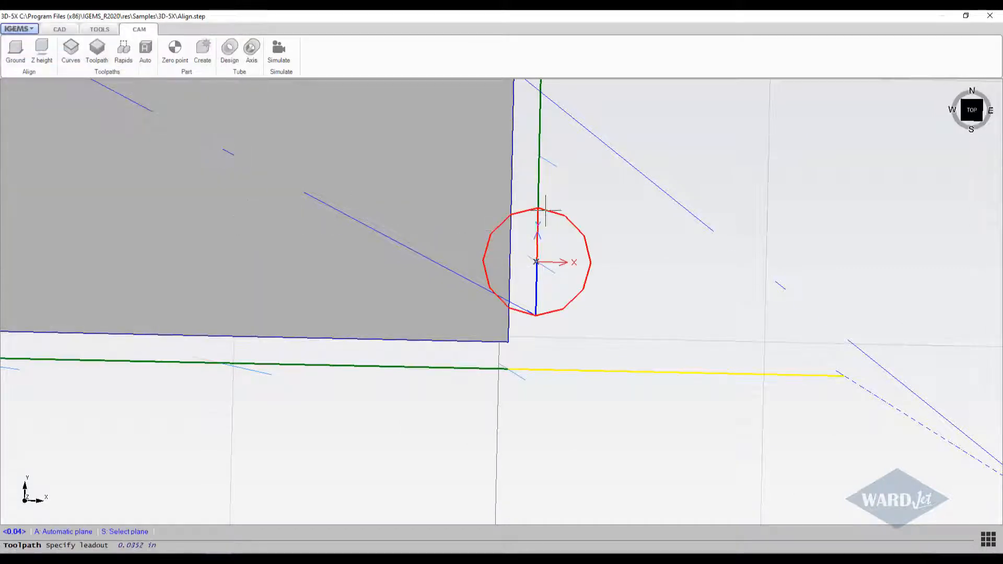
pyautogui.click(603, 265)
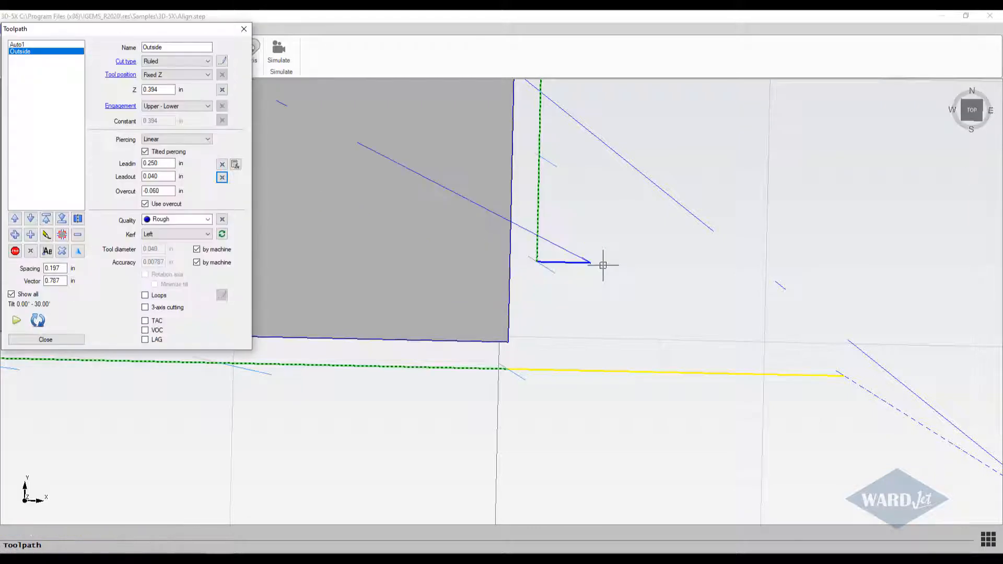
# Reduce the Outside toolpath's overcut to -0.040 in, and further to -0.020 in.
pyautogui.click(167, 191)
pyautogui.press('BackSpace')
pyautogui.press('BackSpace')
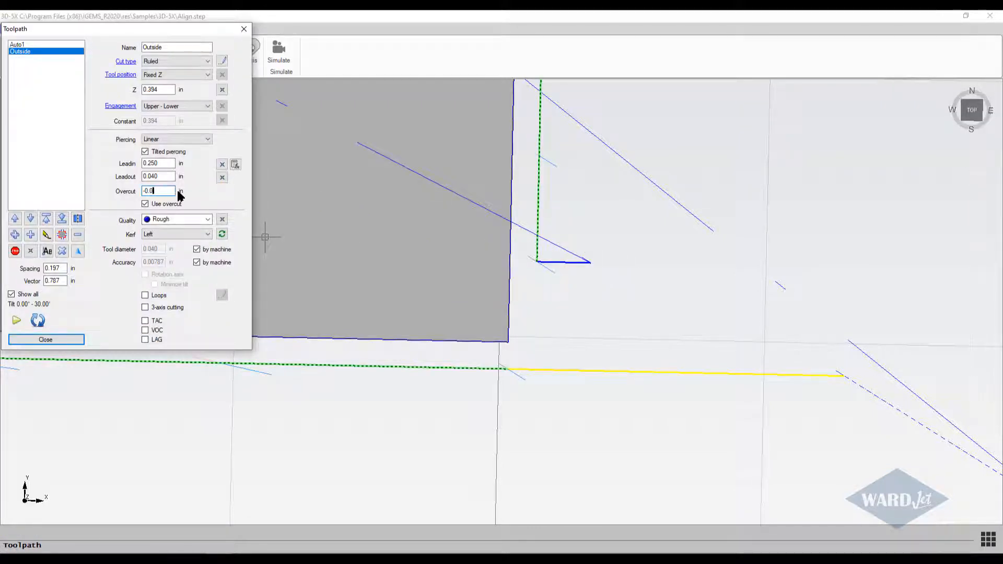
pyautogui.write('40')
pyautogui.click(165, 176)
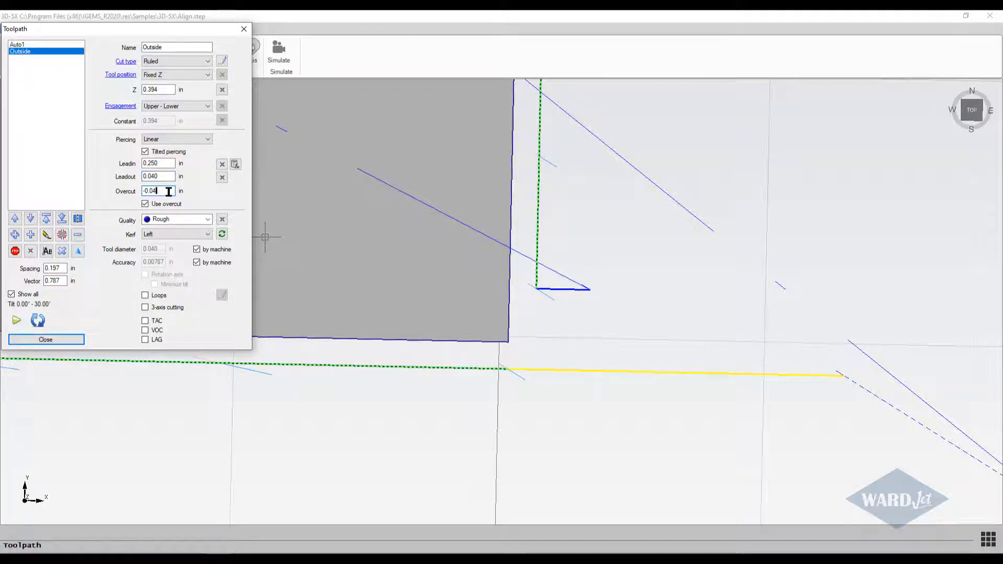
pyautogui.write('0')
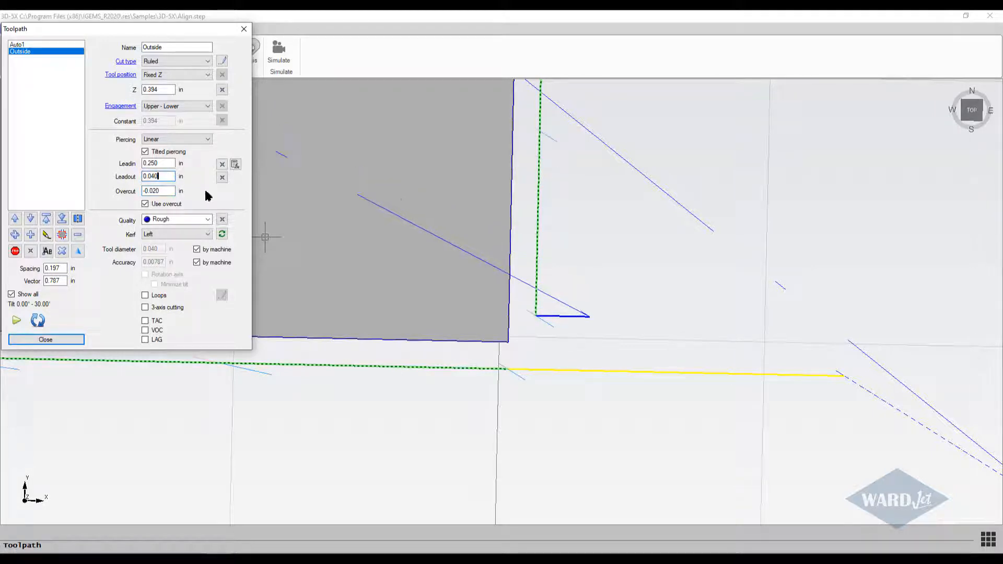
pyautogui.scroll(-3, 404, 213)
pyautogui.scroll(2, 337, 226)
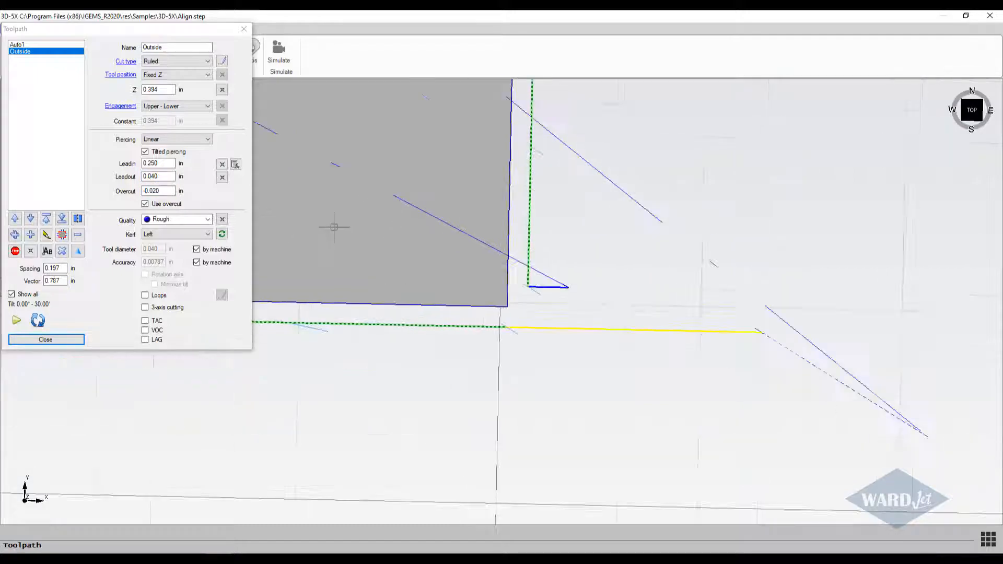
# Examine the whole part and the Outside toolpath's tilt vectors from above and from the front, focusing on the beveled left side.
pyautogui.moveTo(345, 229); pyautogui.dragTo(588, 341, button='middle')
pyautogui.scroll(-5, 385, 241)
pyautogui.scroll(-2, 472, 374)
pyautogui.scroll(-3, 471, 374)
pyautogui.scroll(-3, 411, 361)
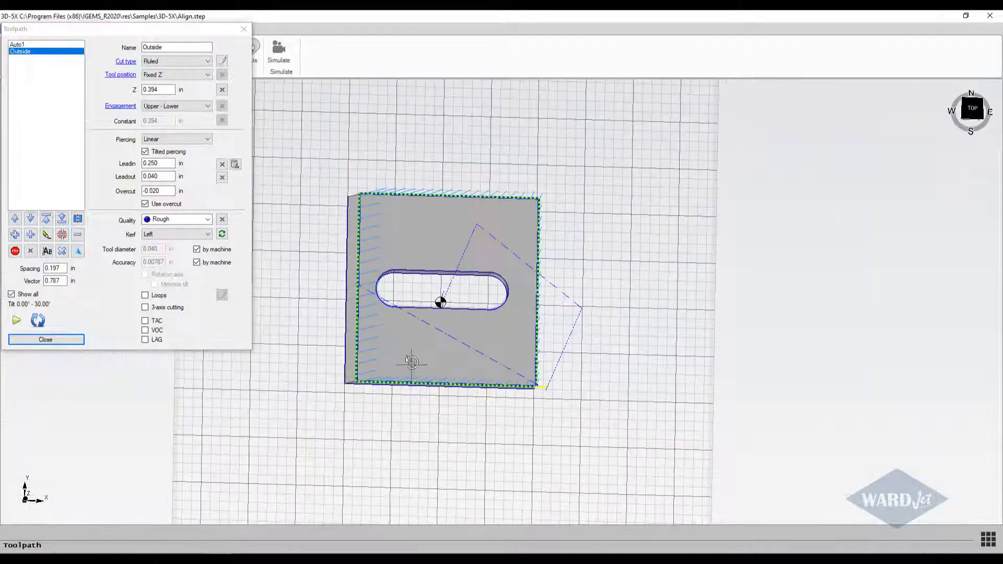
pyautogui.keyDown('shift'); pyautogui.moveTo(411, 361); pyautogui.dragTo(407, 324, button='middle'); pyautogui.keyUp('shift')
pyautogui.scroll(6, 366, 419)
pyautogui.scroll(-5, 366, 419)
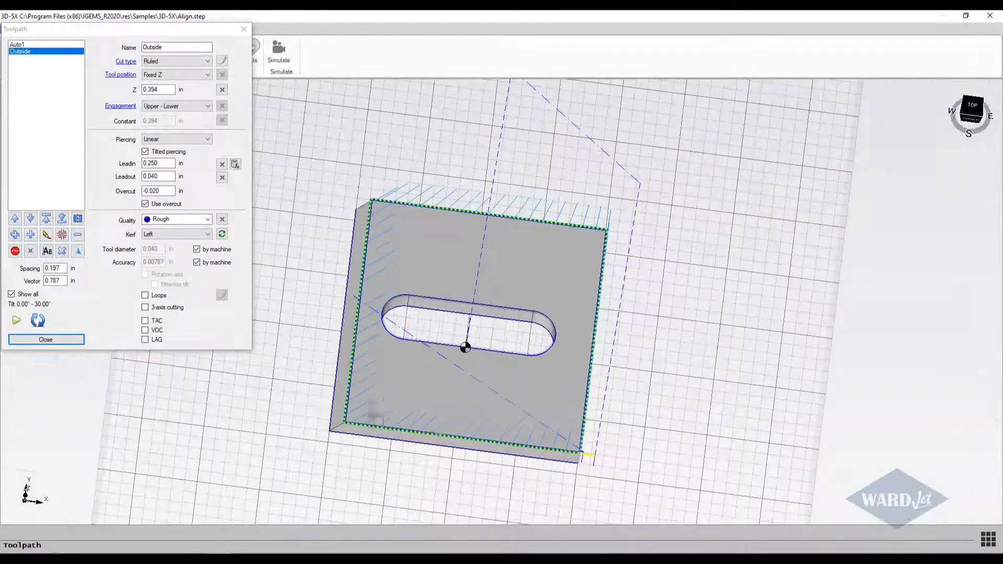
pyautogui.keyDown('shift'); pyautogui.moveTo(371, 418); pyautogui.dragTo(372, 254, button='middle'); pyautogui.keyUp('shift')
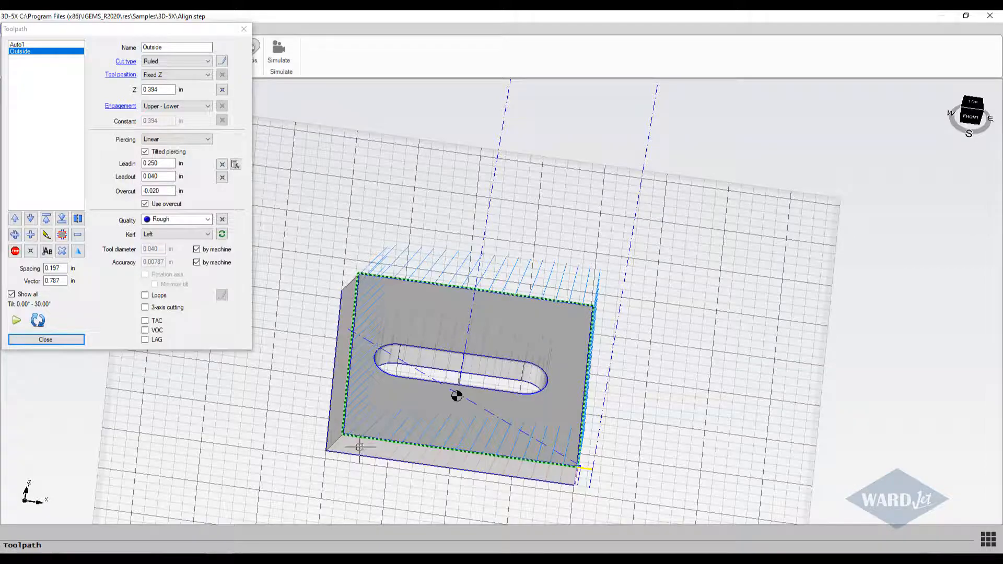
pyautogui.scroll(4, 356, 456)
pyautogui.scroll(-1, 413, 402)
pyautogui.scroll(-3, 451, 398)
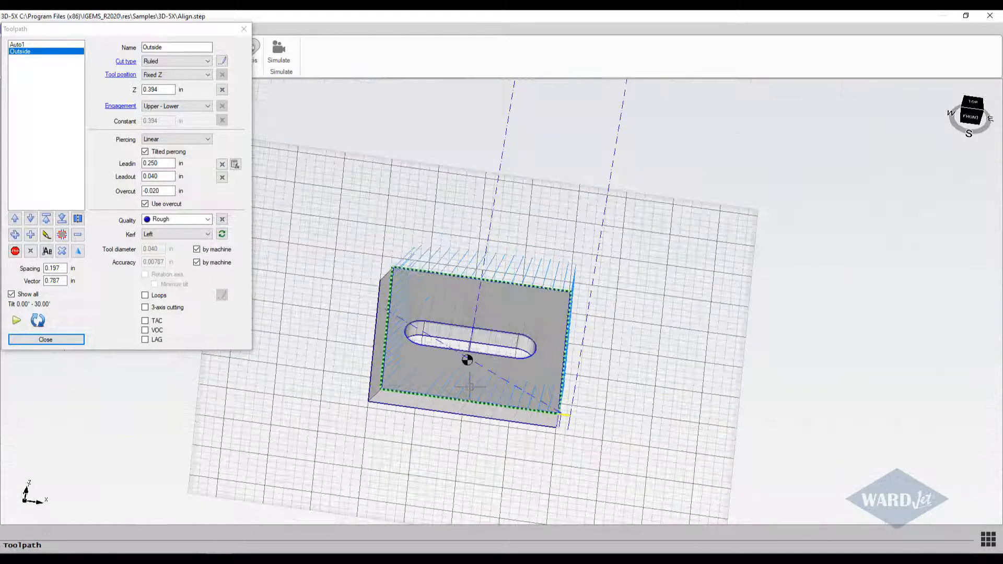
pyautogui.scroll(2, 458, 389)
pyautogui.keyDown('shift'); pyautogui.moveTo(462, 388); pyautogui.dragTo(486, 347, button='middle'); pyautogui.keyUp('shift')
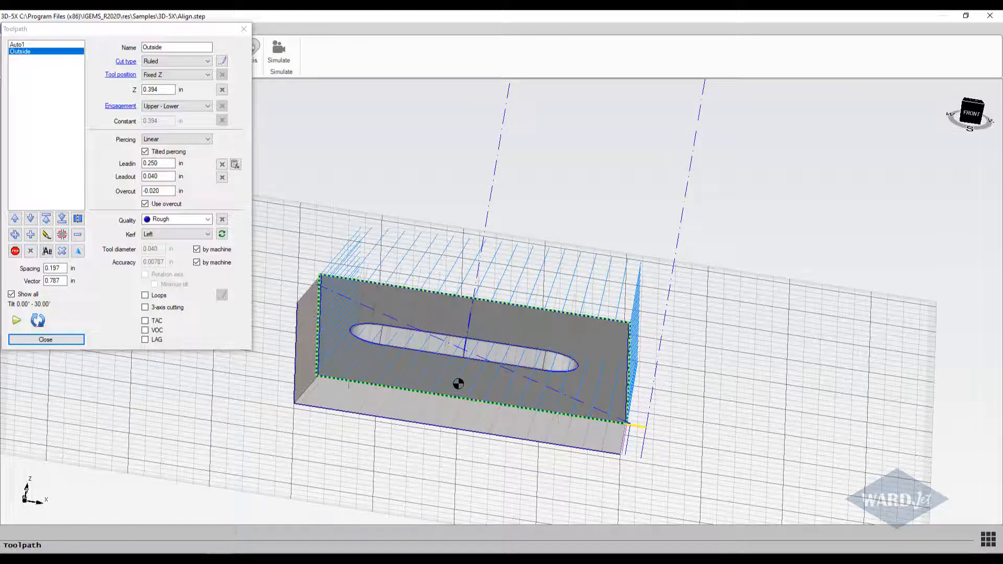
pyautogui.moveTo(320, 364); pyautogui.dragTo(307, 350, button='middle')
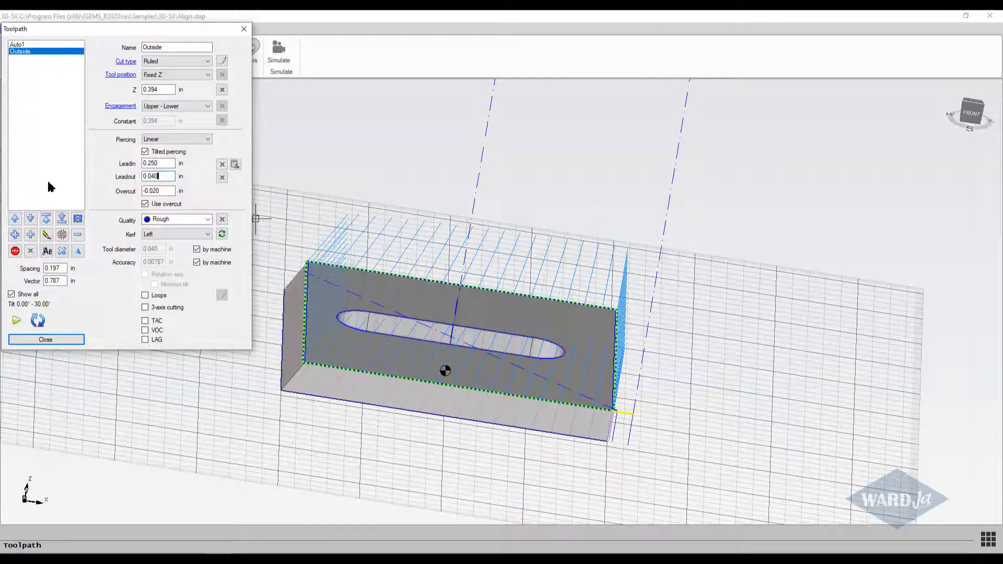
# Remove the Outside toolpath and add a new one along only the left beveled edge, from front corner to back corner, using its upper and lower curves.
pyautogui.click(78, 235)
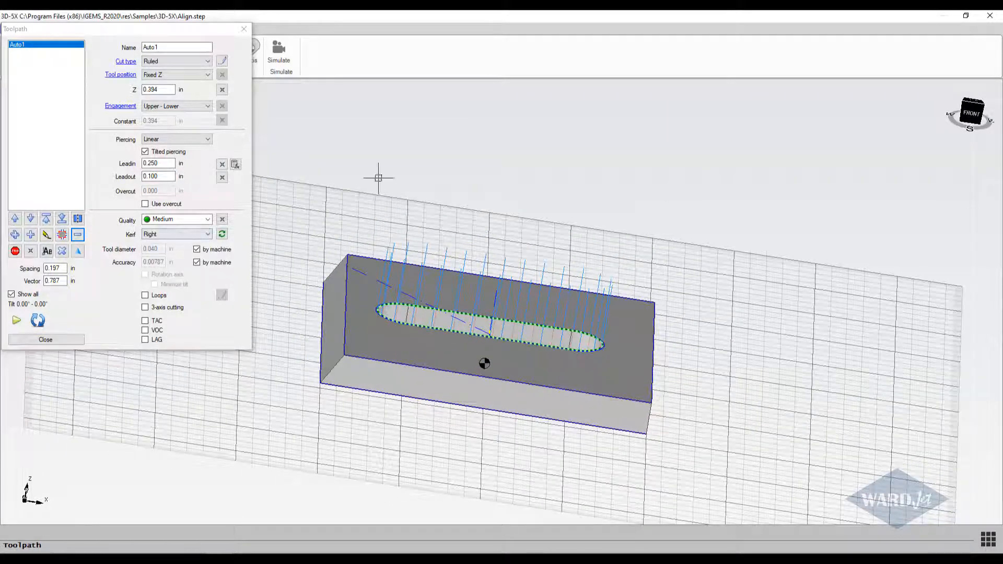
pyautogui.click(30, 236)
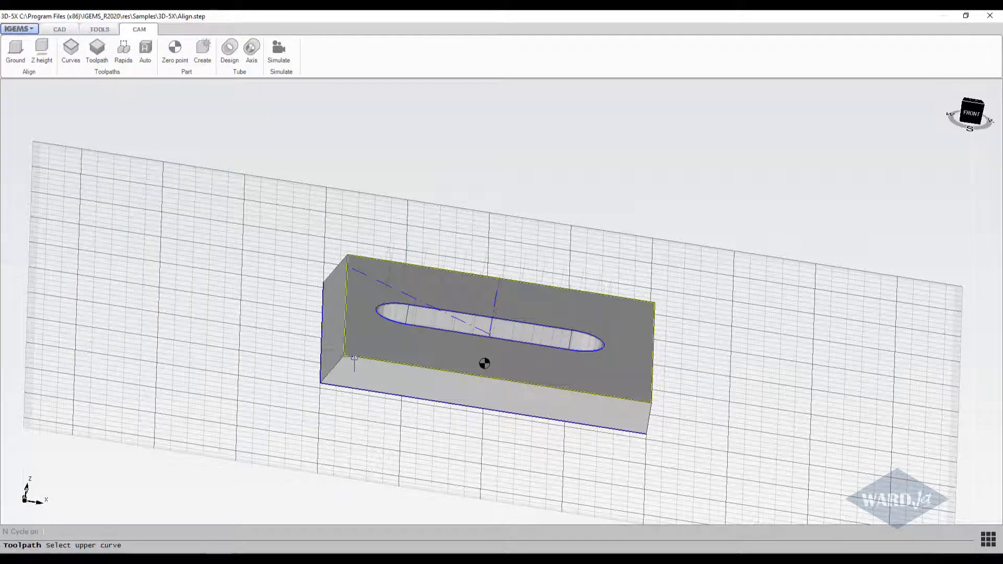
pyautogui.click(301, 384)
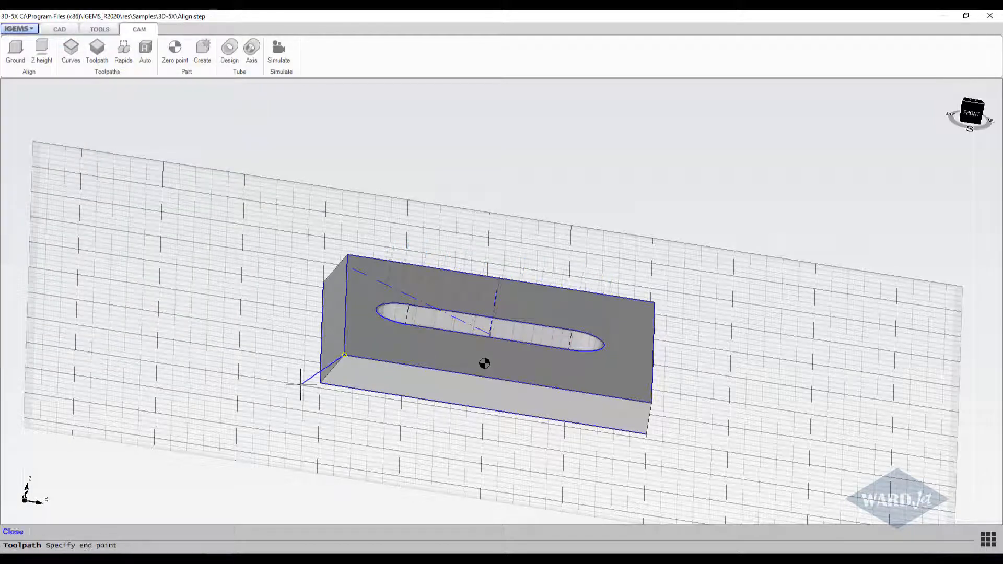
pyautogui.click(319, 189)
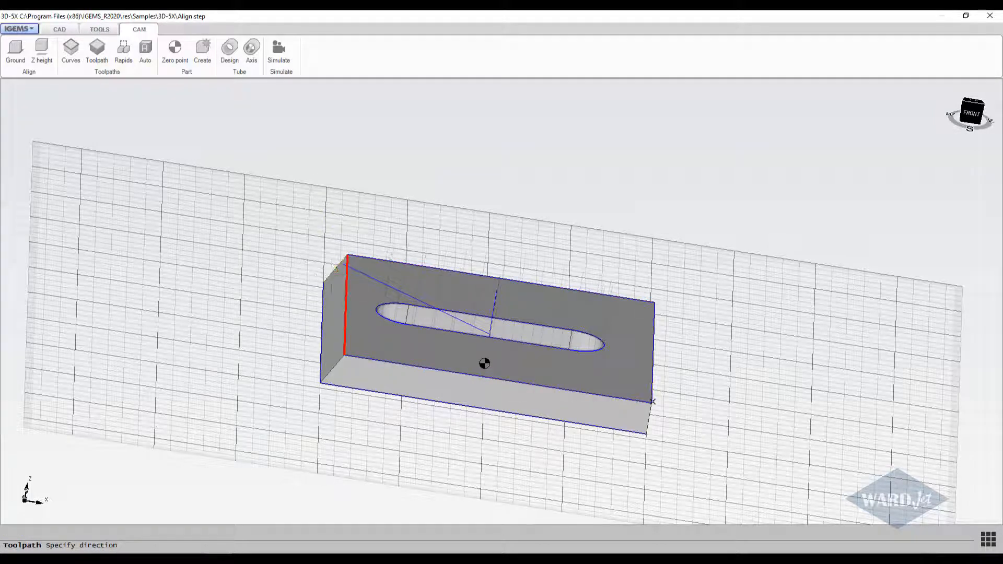
pyautogui.click(336, 294)
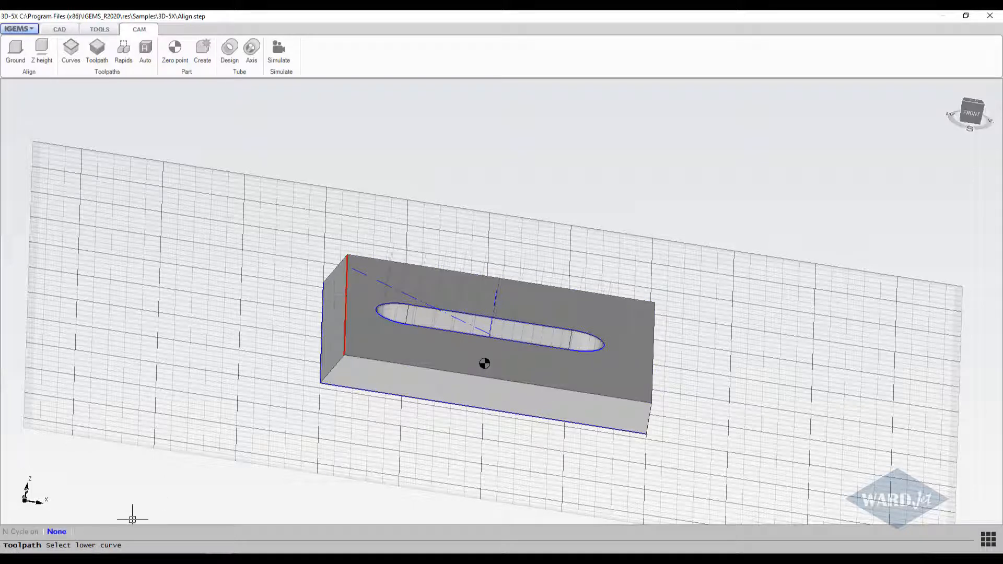
pyautogui.click(317, 364)
# Place a 0.25 in lead-in extending forward from the left edge's front corner and accept a 0.1 in lead-out at its back corner.
pyautogui.scroll(6, 313, 362)
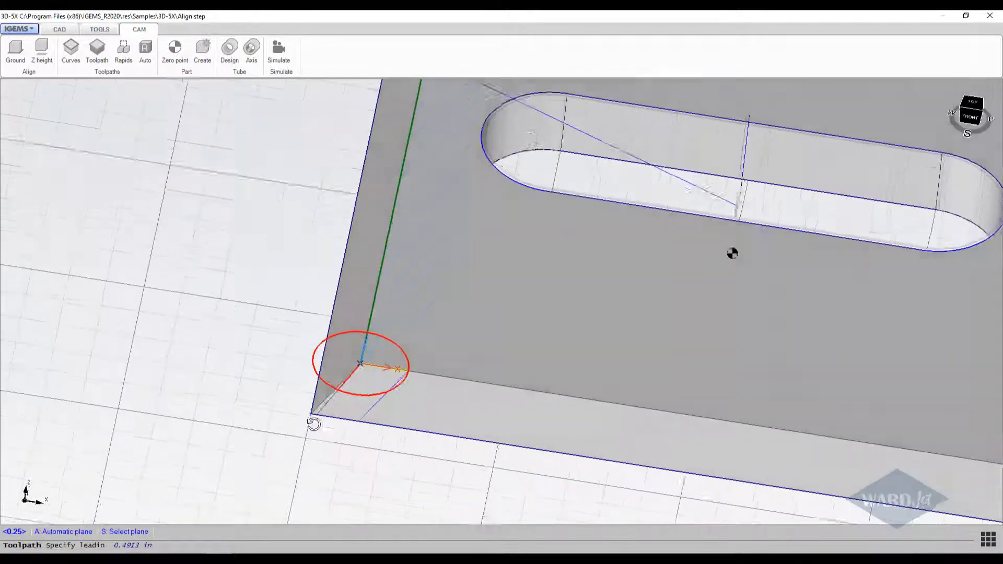
pyautogui.moveTo(379, 421); pyautogui.dragTo(363, 480, button='middle')
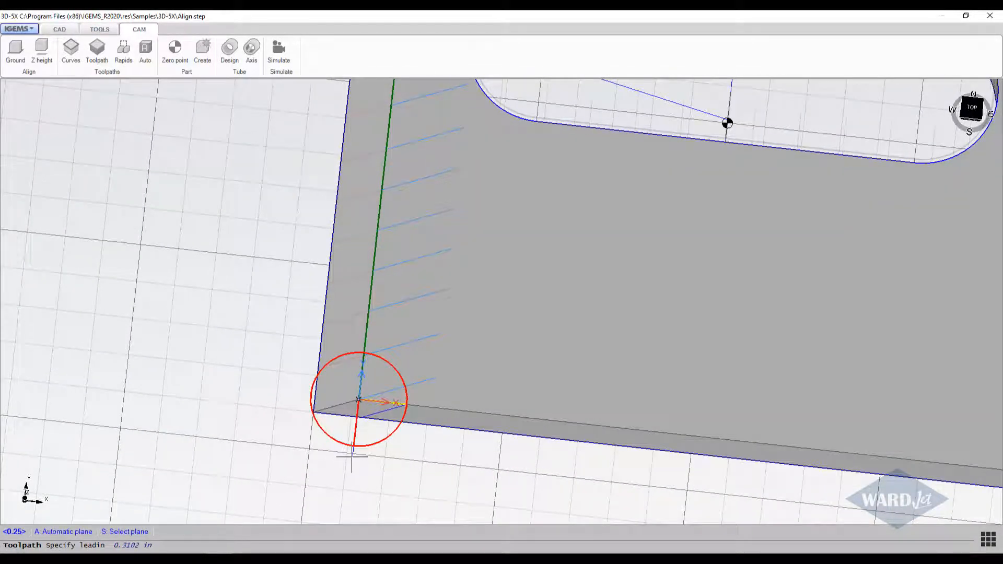
pyautogui.click(353, 455)
pyautogui.scroll(-5, 351, 441)
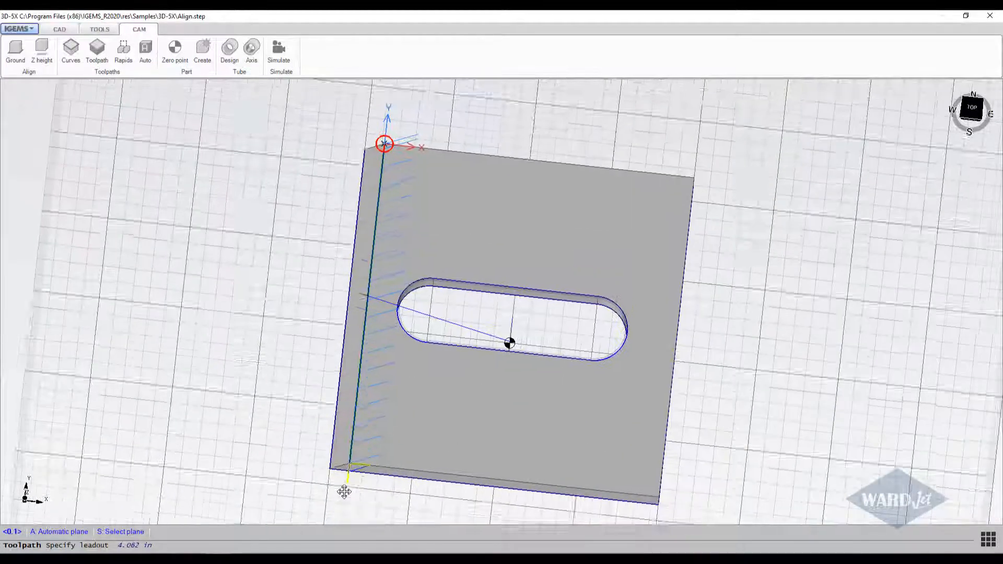
pyautogui.scroll(5, 346, 344)
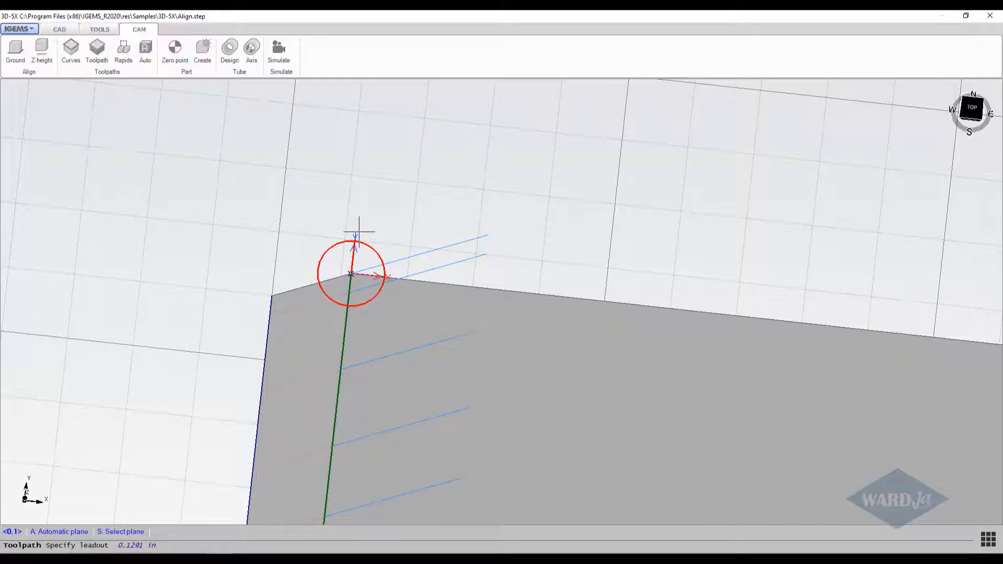
pyautogui.press('Return')
pyautogui.moveTo(361, 236); pyautogui.dragTo(372, 216, button='middle')
# Compare CUT 1's pierce direction at the lead-in with tilted piercing off and on, leaving tilted piercing on.
pyautogui.scroll(-5, 371, 216)
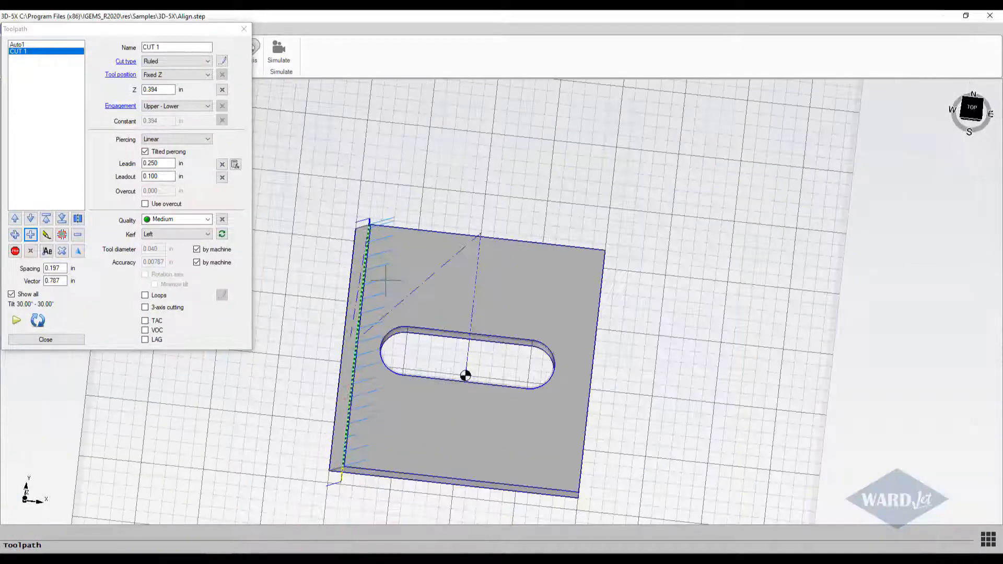
pyautogui.scroll(1, 386, 316)
pyautogui.scroll(2, 379, 370)
pyautogui.moveTo(379, 370); pyautogui.dragTo(424, 193, button='middle')
pyautogui.keyDown('shift'); pyautogui.moveTo(396, 342); pyautogui.dragTo(261, 213, button='middle'); pyautogui.keyUp('shift')
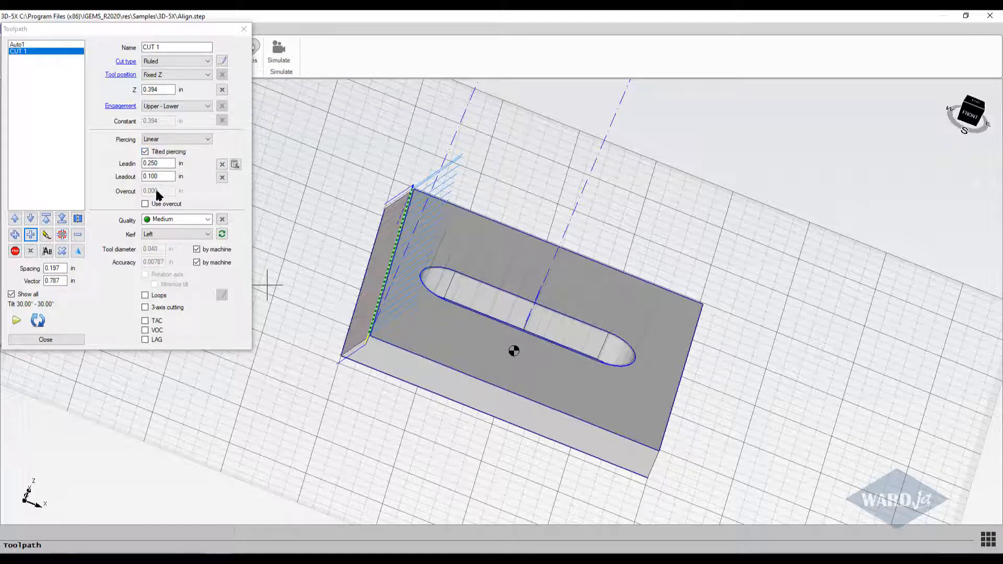
pyautogui.click(146, 152)
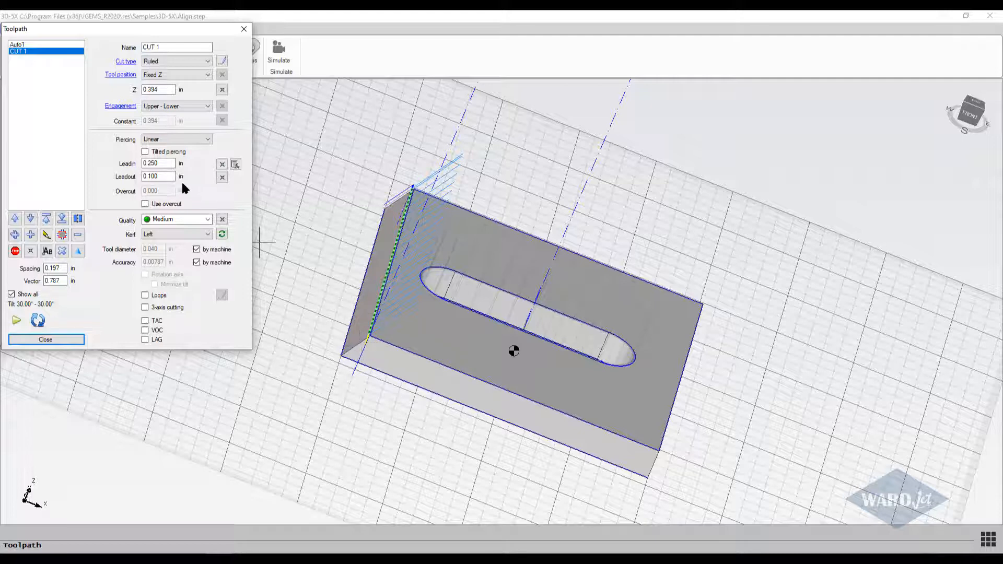
pyautogui.click(145, 151)
pyautogui.scroll(4, 366, 330)
pyautogui.moveTo(364, 327); pyautogui.dragTo(243, 301, button='middle')
pyautogui.click(144, 151)
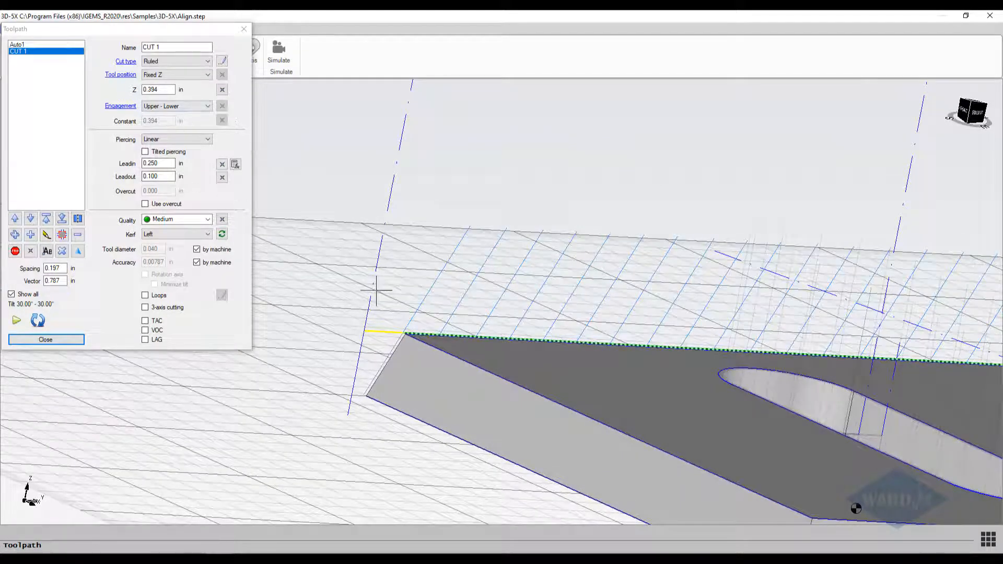
pyautogui.click(145, 152)
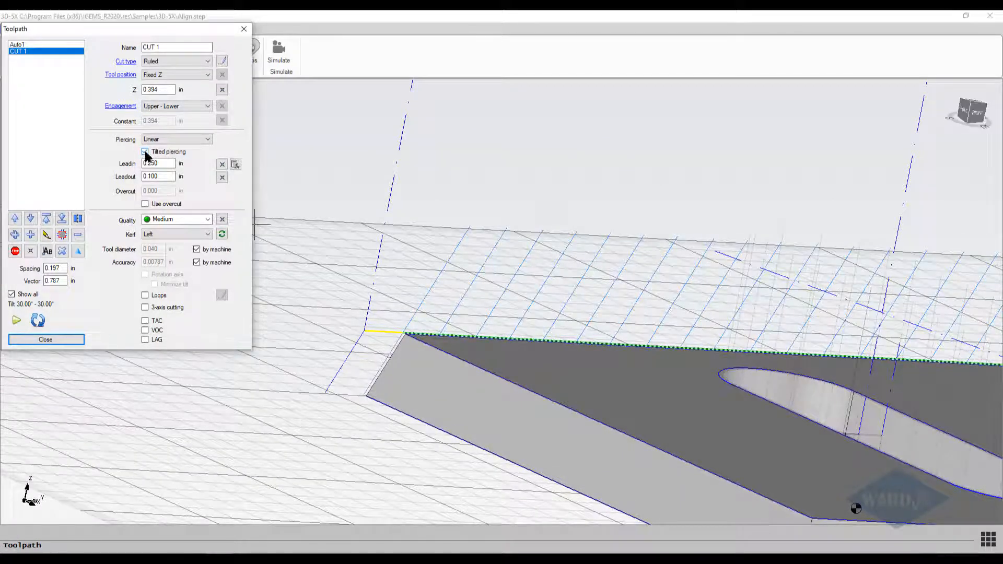
# Switch CUT 1's tilted piercing off and back on, then view the whole part from above.
pyautogui.click(145, 153)
pyautogui.click(145, 152)
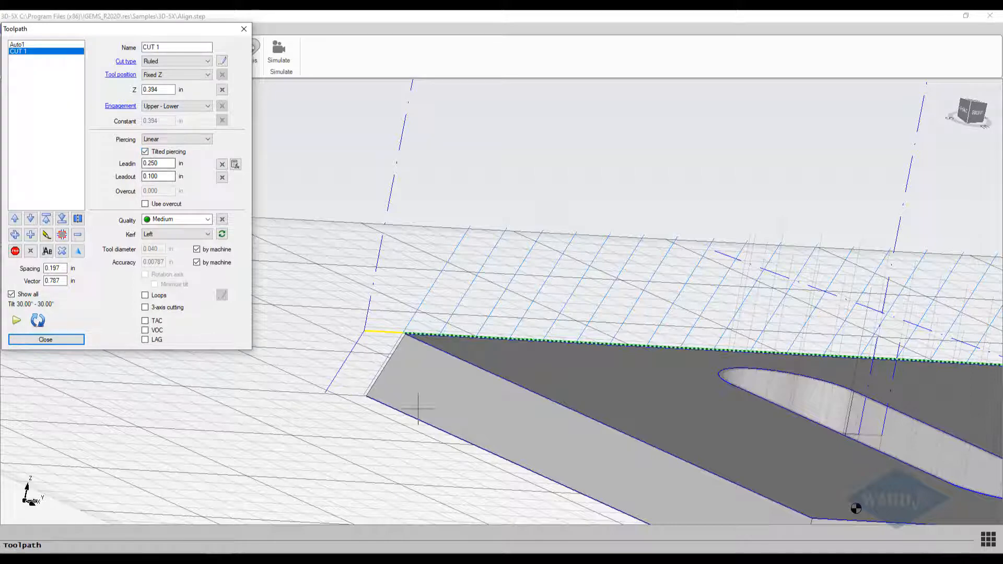
pyautogui.scroll(-3, 419, 408)
pyautogui.moveTo(419, 408); pyautogui.dragTo(335, 381, button='middle')
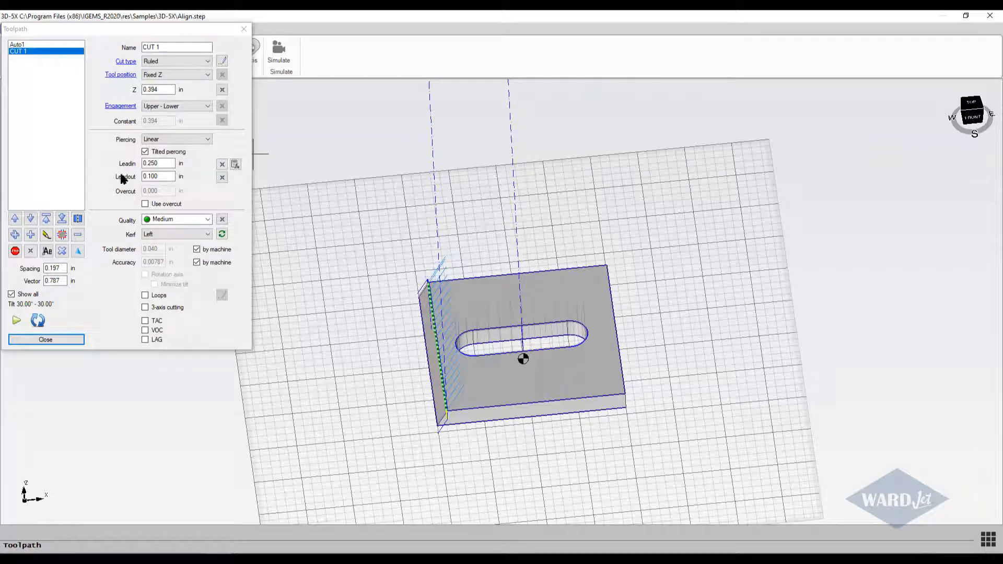
# Add a toolpath along the back, right and front edges, from the back-left to the front-left corner, using the matching upper and lower curves.
pyautogui.click(30, 236)
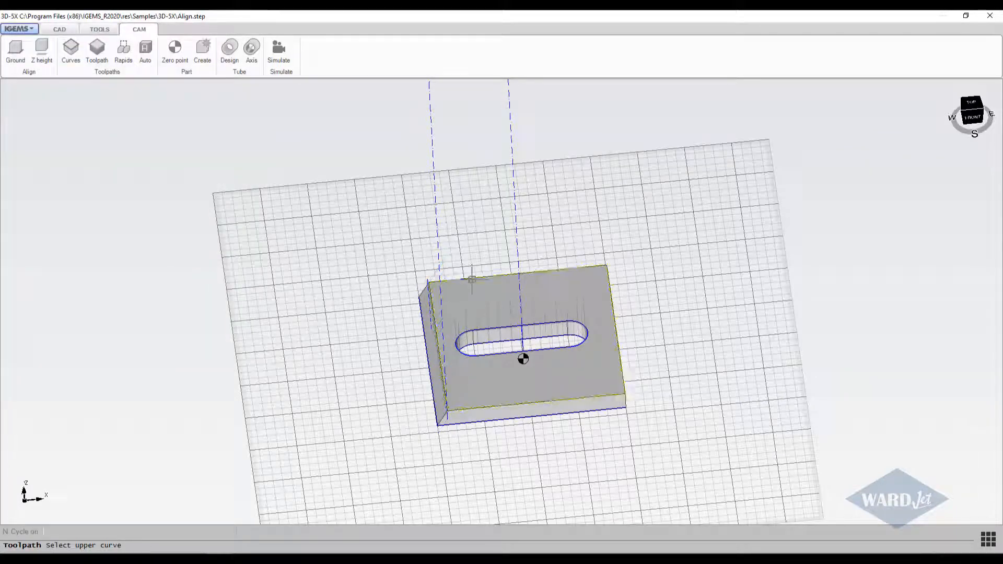
pyautogui.click(464, 277)
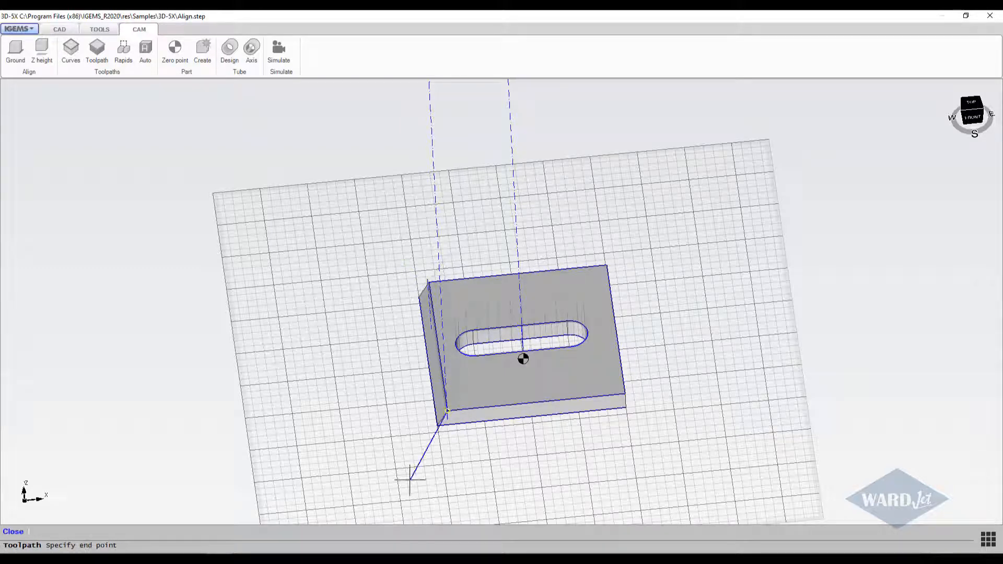
pyautogui.click(415, 502)
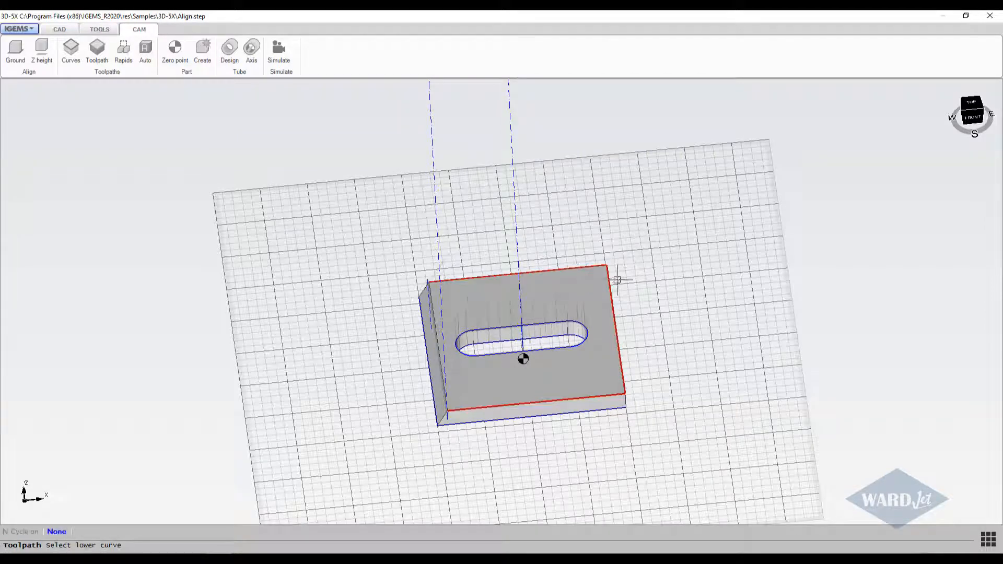
pyautogui.click(474, 316)
pyautogui.scroll(3, 419, 300)
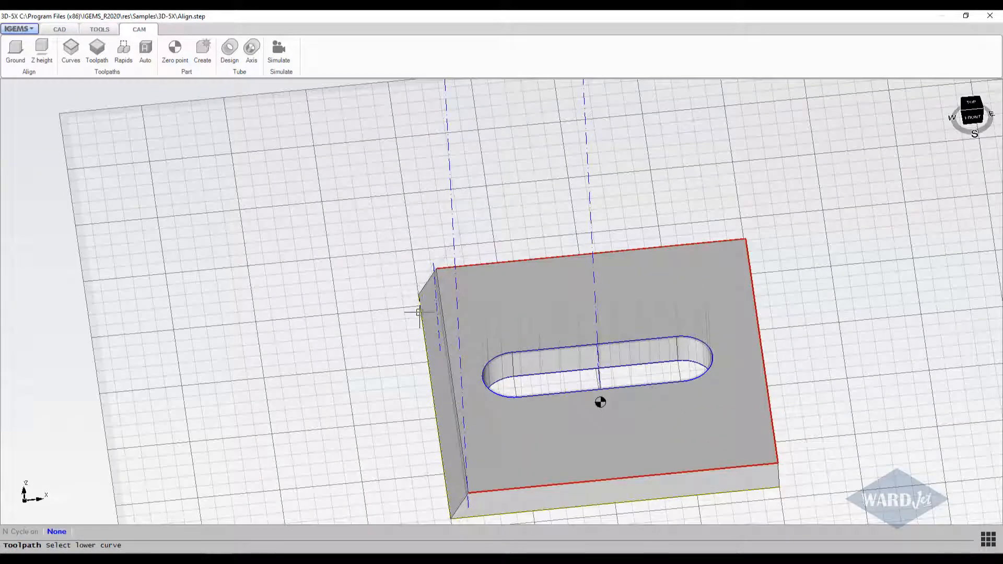
pyautogui.click(419, 312)
# Place a 0.25 in lead-in extending left from the back-left corner and a lead-out of about 0.227 in extending left from the front-left corner.
pyautogui.scroll(3, 426, 267)
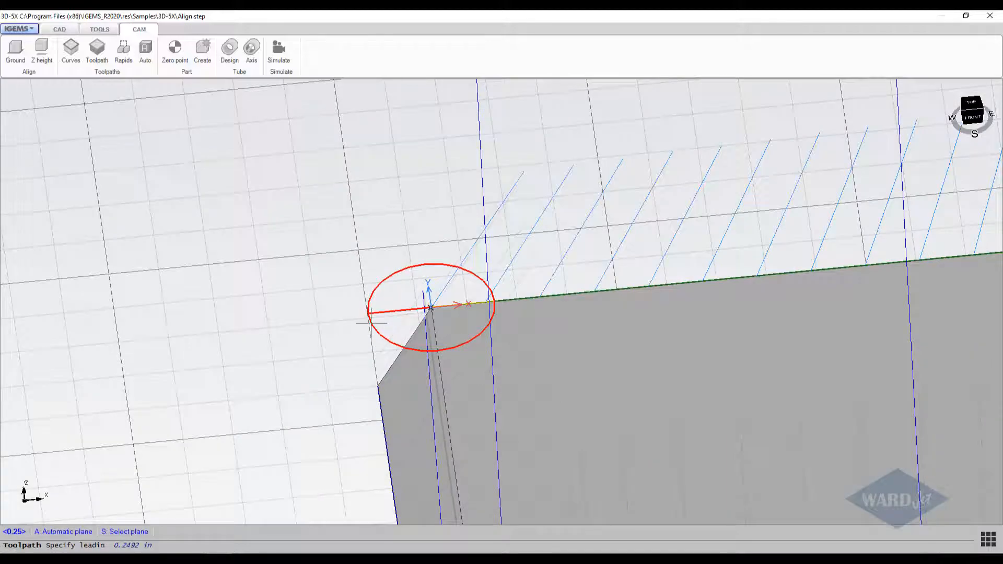
pyautogui.click(371, 317)
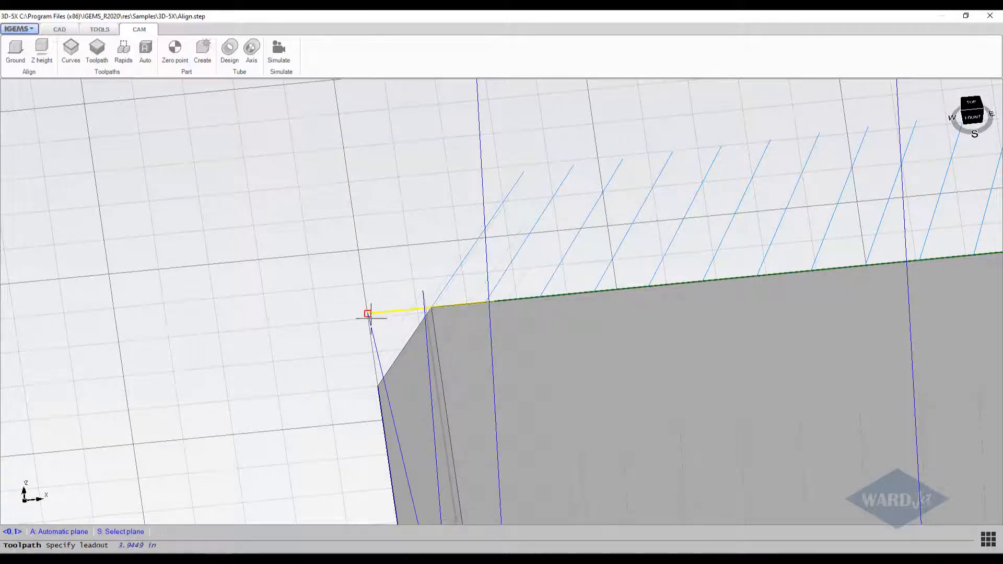
pyautogui.scroll(-5, 371, 317)
pyautogui.scroll(4, 390, 406)
pyautogui.scroll(2, 390, 404)
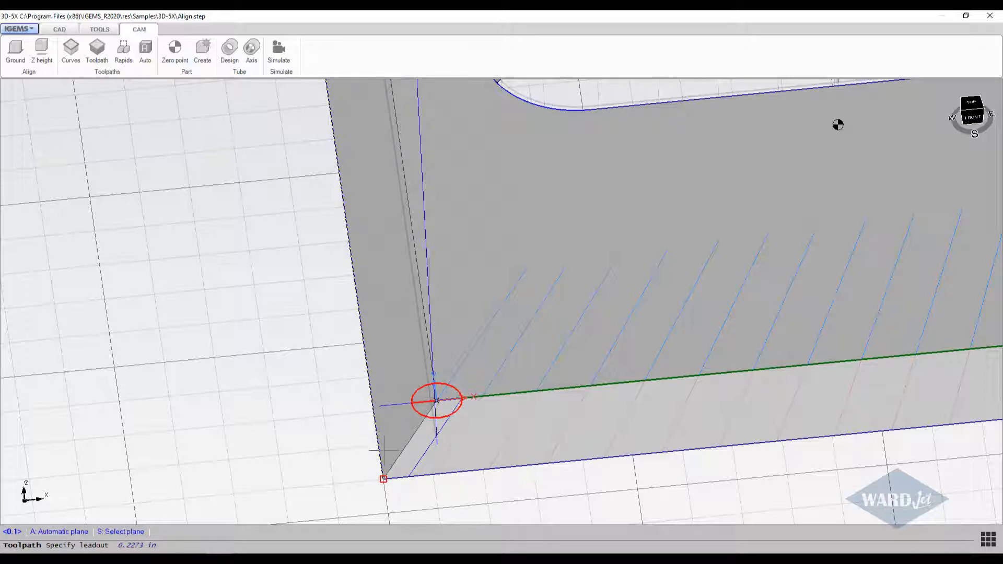
pyautogui.moveTo(383, 479); pyautogui.dragTo(572, 384, button='middle')
pyautogui.click(383, 480)
pyautogui.scroll(-3, 572, 384)
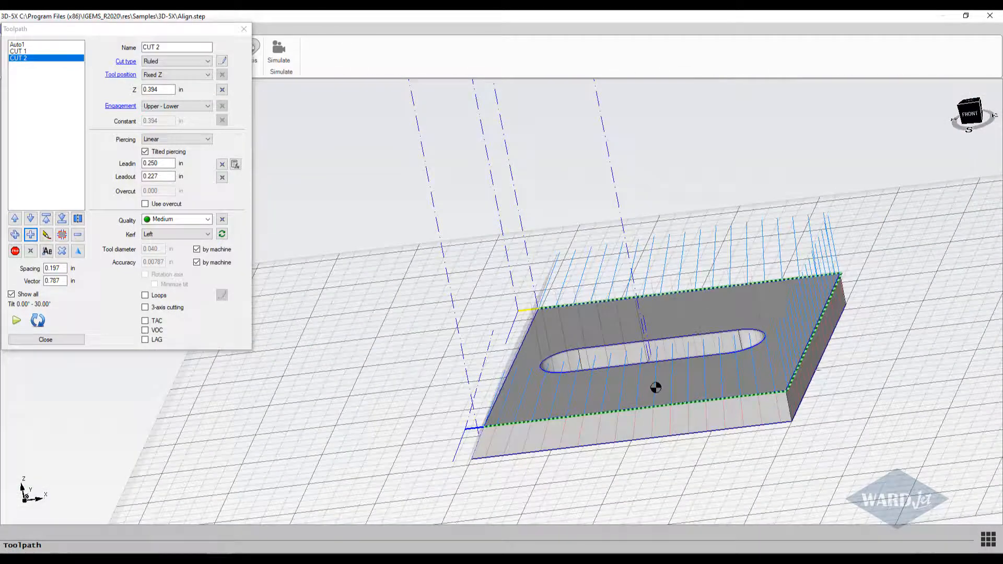
# Check CUT 2's tilt vectors around the part and set its cut type to Fixed.
pyautogui.scroll(3, 817, 377)
pyautogui.scroll(-5, 799, 372)
pyautogui.moveTo(800, 372)
pyautogui.mouseDown(button='middle')
pyautogui.moveTo(775, 400)
pyautogui.moveTo(498, 379)
pyautogui.moveTo(683, 412)
pyautogui.moveTo(347, 358)
pyautogui.moveTo(440, 360)
pyautogui.mouseUp(button='middle')
pyautogui.scroll(5, 448, 318)
pyautogui.scroll(-5, 448, 318)
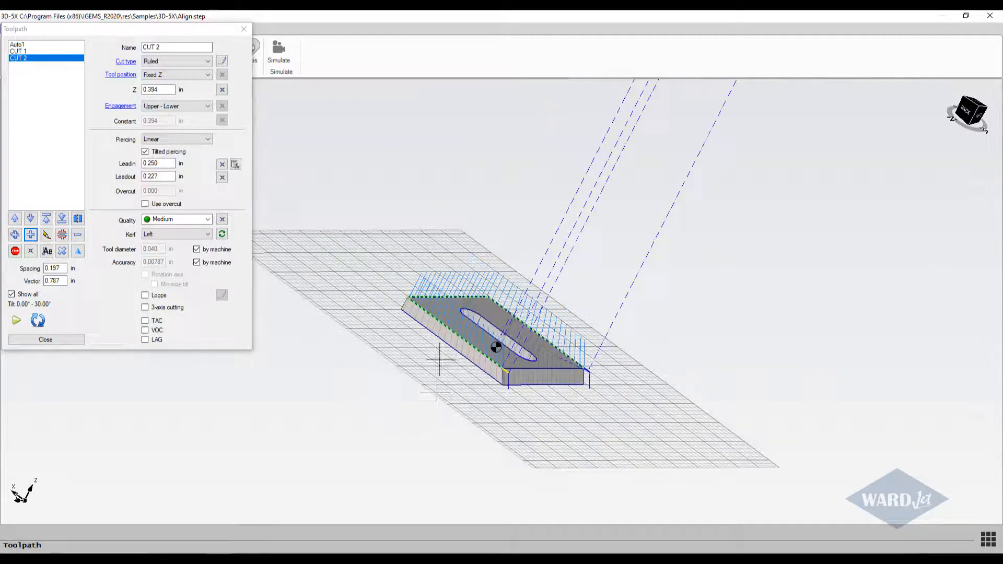
pyautogui.scroll(3, 440, 359)
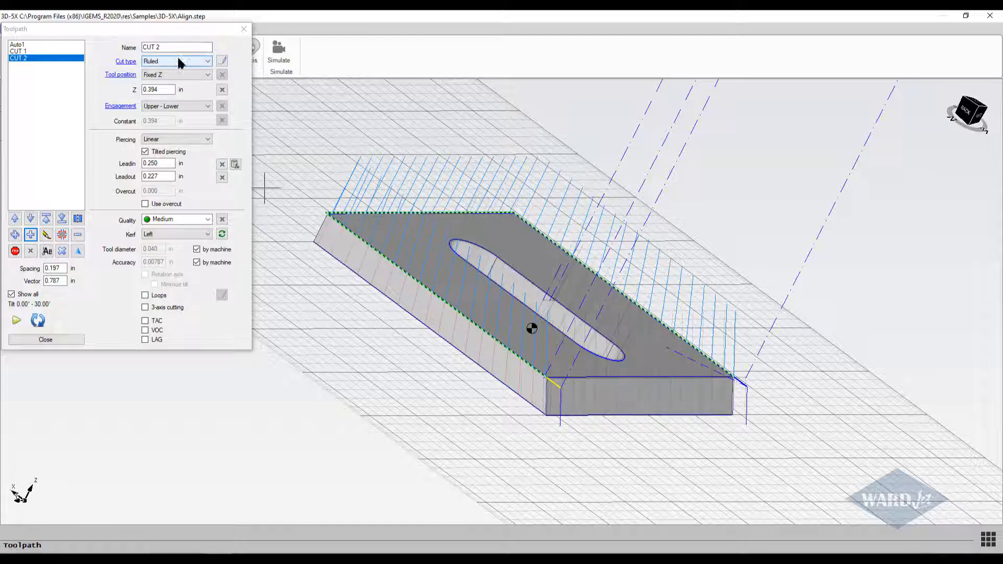
pyautogui.click(209, 64)
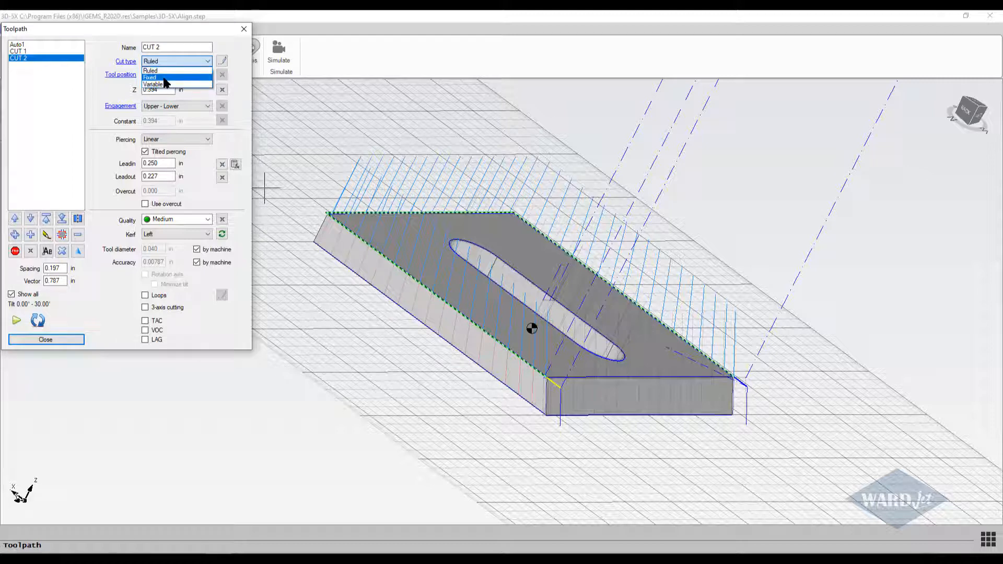
pyautogui.click(166, 78)
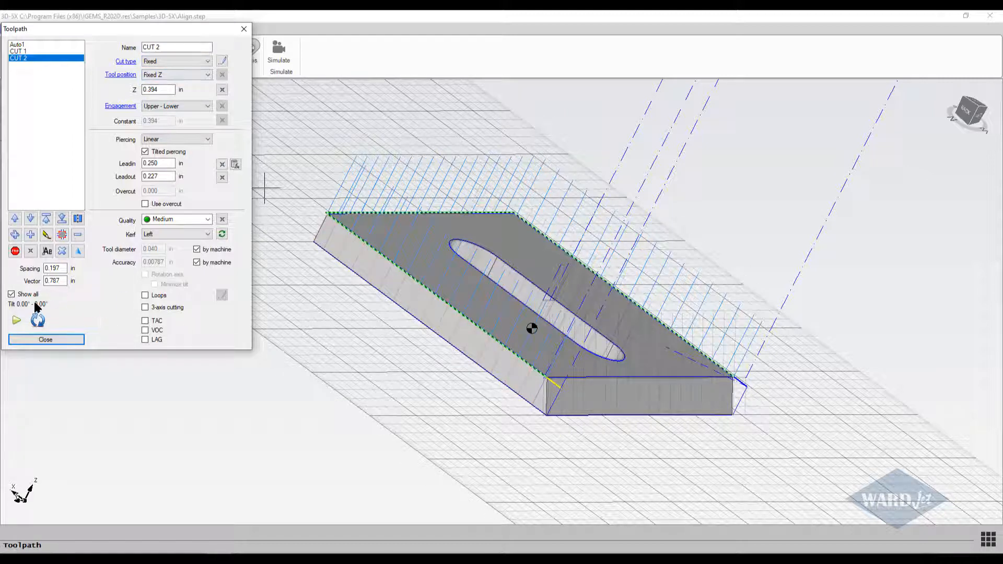
# Examine CUT 2's lead-in and lead-out vectors up close at both corners of the beveled left side.
pyautogui.moveTo(627, 340); pyautogui.dragTo(592, 352, button='middle')
pyautogui.scroll(-1, 572, 359)
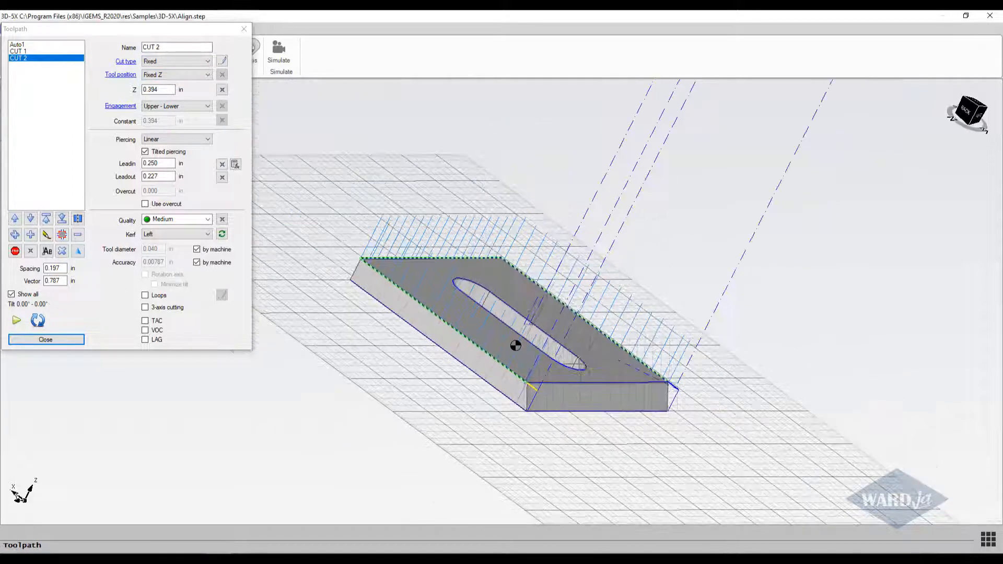
pyautogui.scroll(2, 572, 360)
pyautogui.scroll(4, 527, 467)
pyautogui.keyDown('shift'); pyautogui.moveTo(451, 383); pyautogui.dragTo(490, 308, button='middle'); pyautogui.keyUp('shift')
pyautogui.moveTo(524, 384); pyautogui.dragTo(387, 417, button='middle')
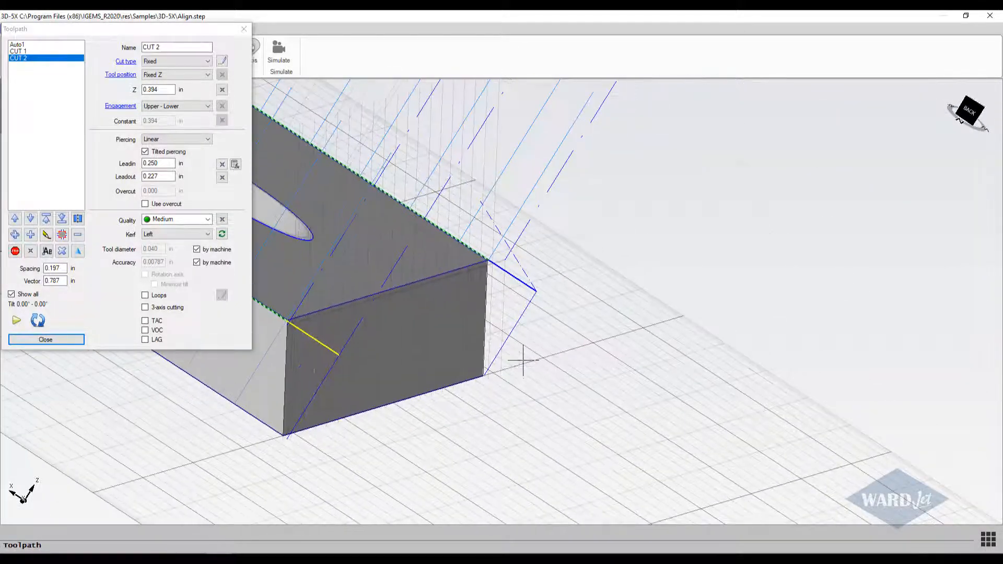
pyautogui.scroll(3, 524, 359)
pyautogui.keyDown('shift'); pyautogui.moveTo(522, 361); pyautogui.dragTo(368, 436, button='middle'); pyautogui.keyUp('shift')
pyautogui.scroll(-3, 646, 355)
pyautogui.keyDown('shift'); pyautogui.moveTo(745, 336); pyautogui.dragTo(413, 384, button='middle'); pyautogui.keyUp('shift')
# Set CUT 2's lead-out to 0.25 in and check it against the beveled left side's lower corner.
pyautogui.scroll(5, 807, 328)
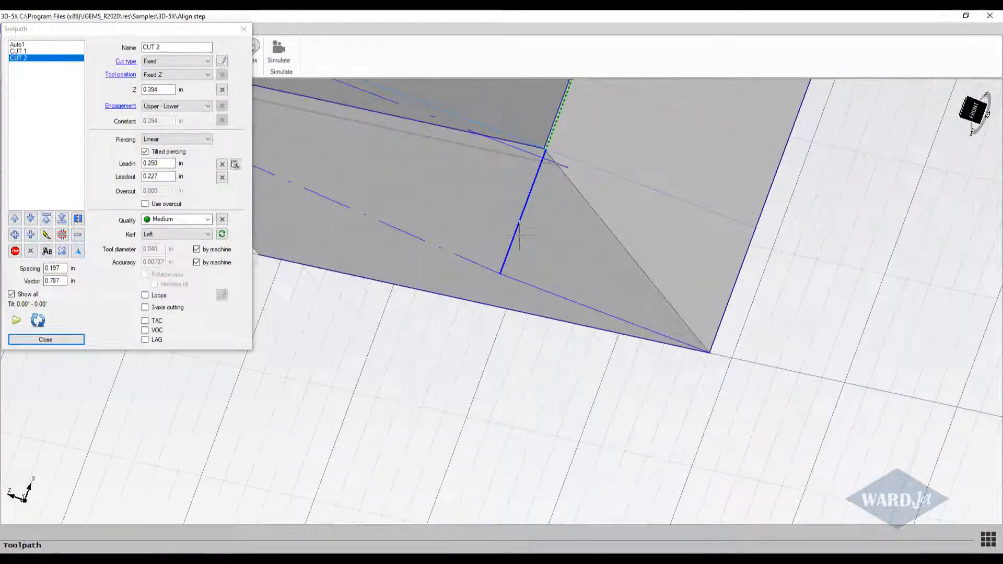
pyautogui.click(170, 177)
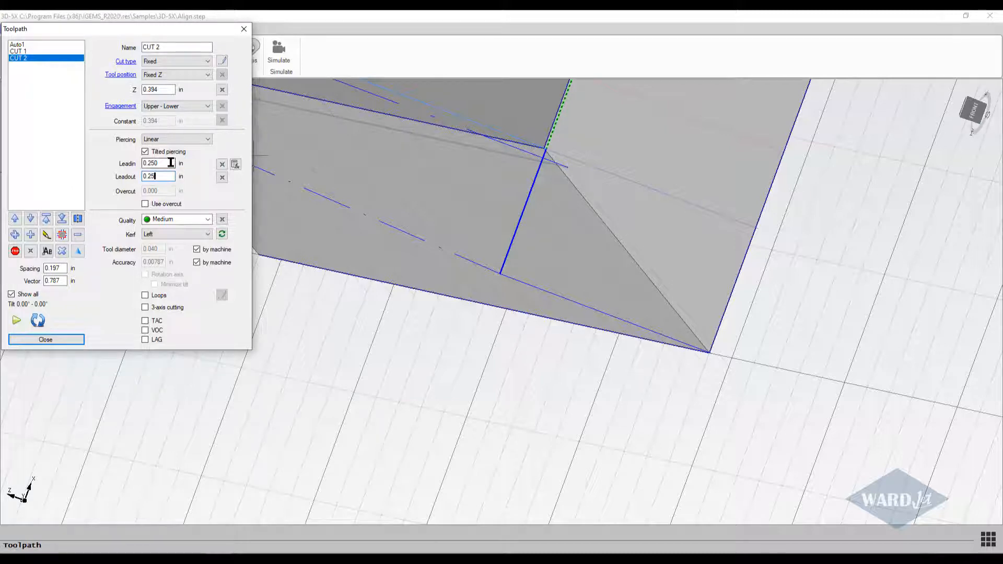
pyautogui.click(170, 162)
pyautogui.click(609, 250)
pyautogui.scroll(-5, 608, 250)
pyautogui.moveTo(608, 251); pyautogui.dragTo(587, 370, button='middle')
pyautogui.scroll(-3, 588, 370)
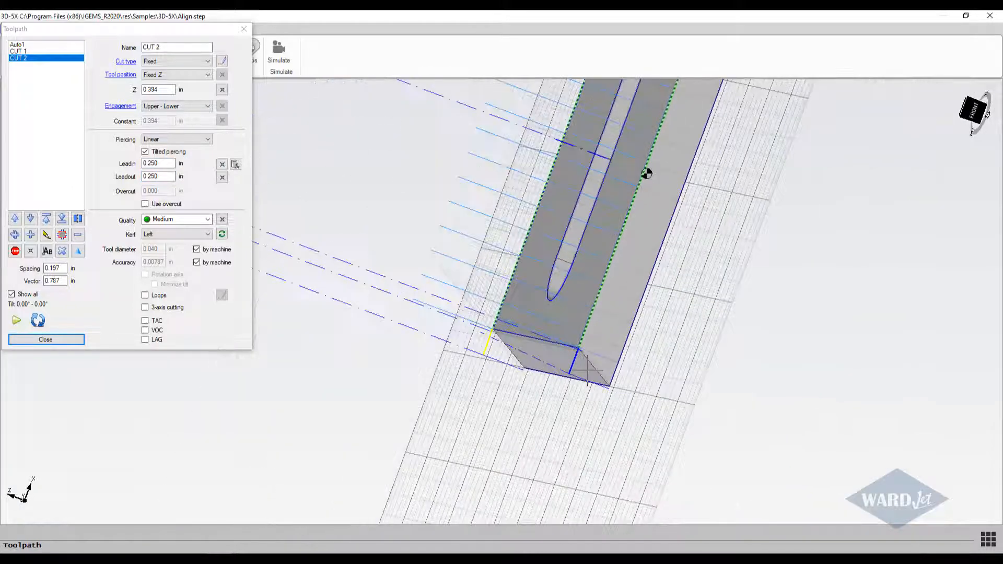
pyautogui.moveTo(647, 174); pyautogui.dragTo(602, 300, button='middle')
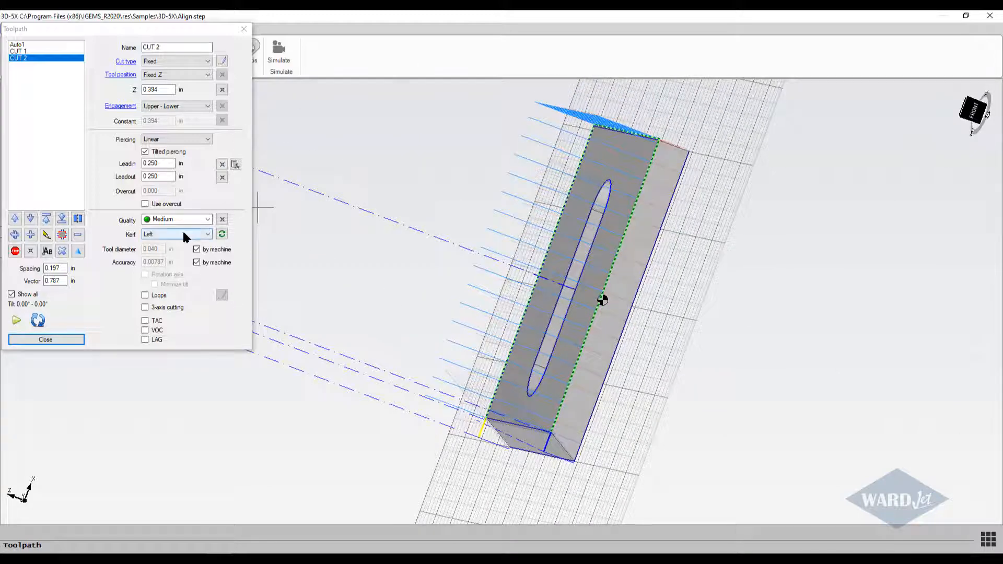
# Try right kerf compensation on CUT 2 to compare its offset from the part edge, and restore left compensation.
pyautogui.moveTo(439, 263); pyautogui.dragTo(429, 224, button='middle')
pyautogui.scroll(5, 464, 312)
pyautogui.moveTo(475, 319); pyautogui.dragTo(591, 303, button='middle')
pyautogui.keyDown('shift'); pyautogui.moveTo(590, 303); pyautogui.dragTo(429, 292, button='middle'); pyautogui.keyUp('shift')
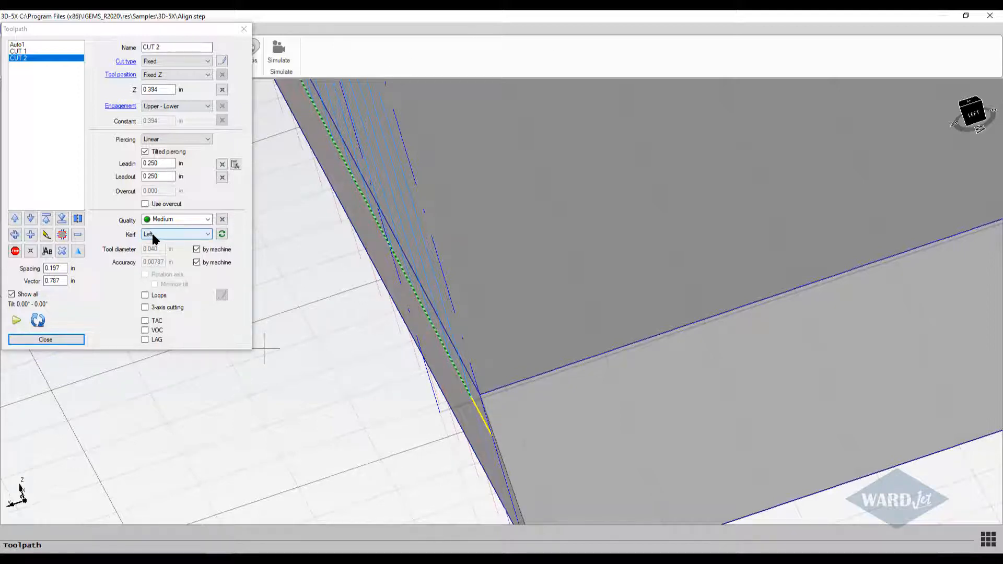
pyautogui.click(54, 84)
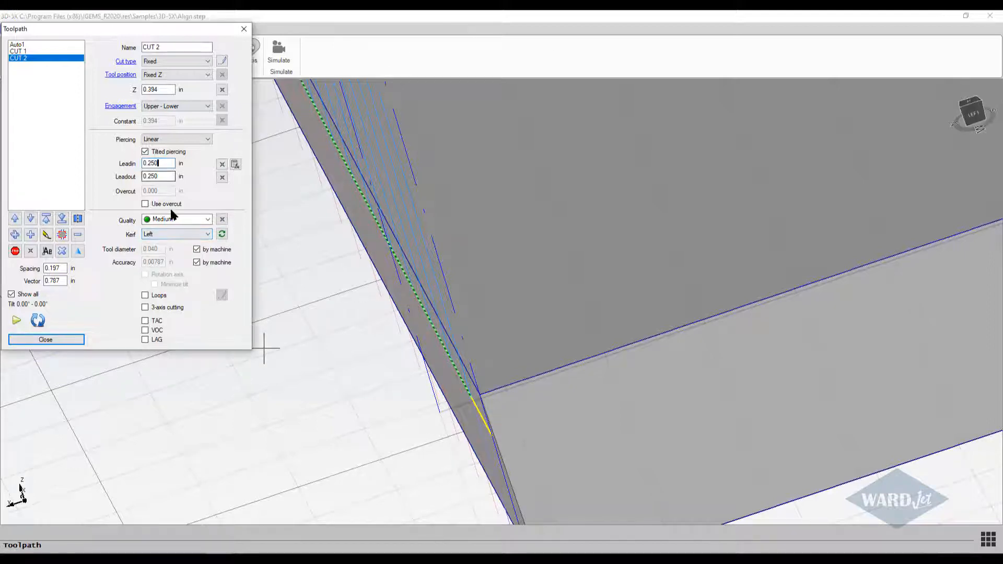
pyautogui.click(206, 235)
pyautogui.click(185, 253)
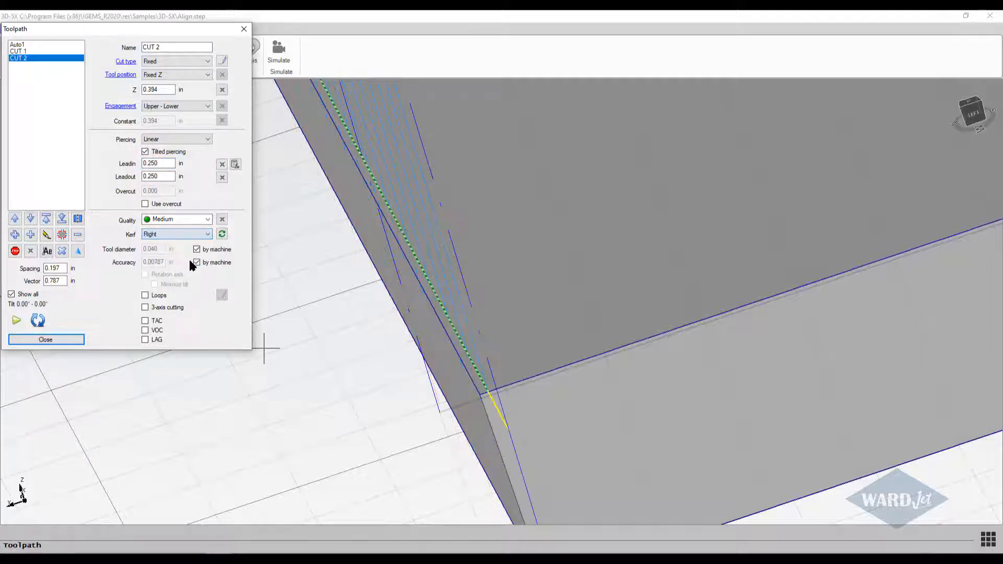
pyautogui.moveTo(379, 362)
pyautogui.mouseDown(button='middle')
pyautogui.moveTo(488, 309)
pyautogui.moveTo(468, 279)
pyautogui.mouseUp(button='middle')
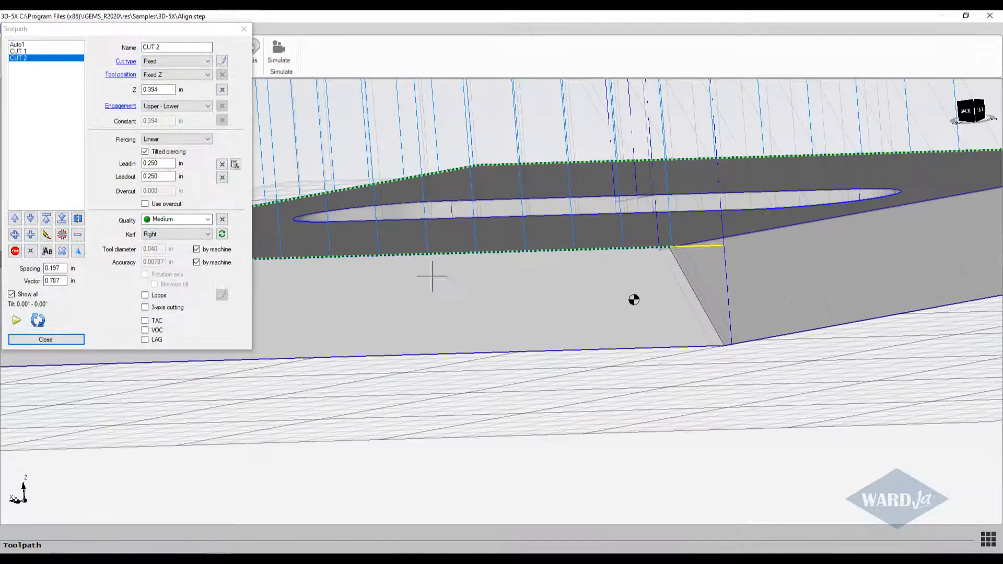
pyautogui.click(208, 238)
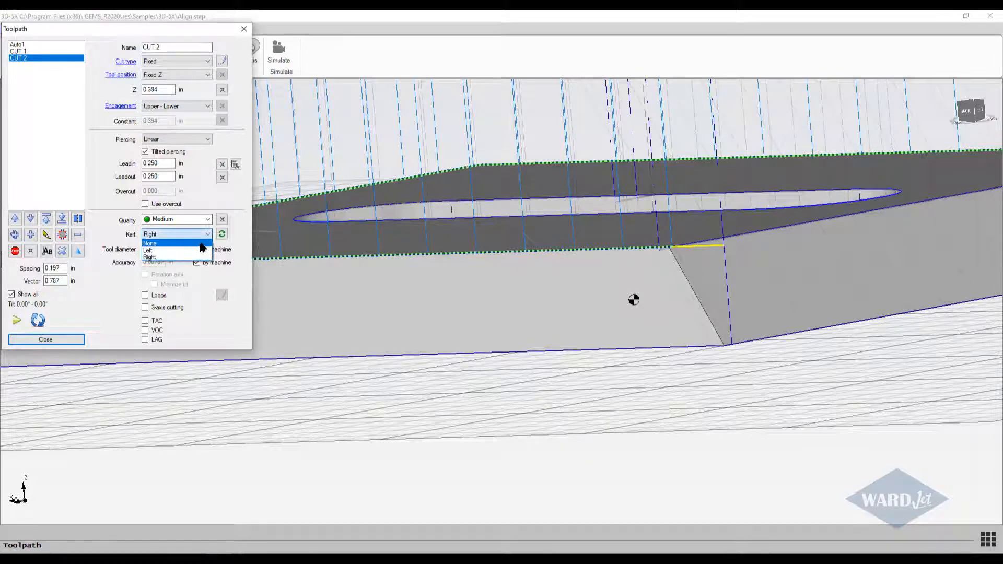
pyautogui.click(195, 252)
# Hide the other toolpaths to inspect CUT 2 alone, show all of them again and finish editing the toolpaths.
pyautogui.moveTo(540, 300); pyautogui.dragTo(466, 352, button='middle')
pyautogui.scroll(-3, 580, 289)
pyautogui.moveTo(580, 289); pyautogui.dragTo(486, 344, button='middle')
pyautogui.scroll(-6, 486, 344)
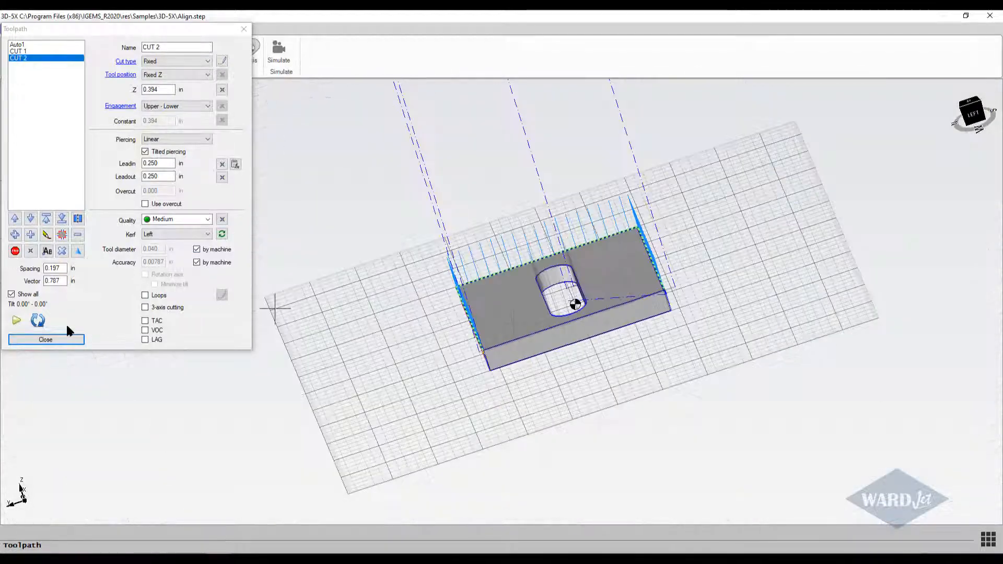
pyautogui.click(12, 295)
pyautogui.moveTo(419, 251); pyautogui.dragTo(410, 330, button='middle')
pyautogui.scroll(3, 482, 337)
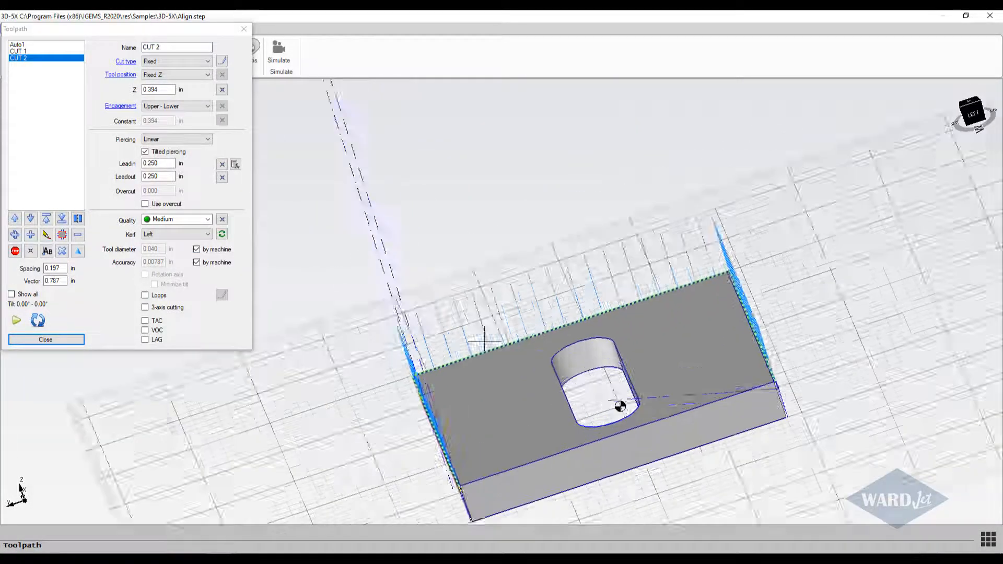
pyautogui.scroll(-3, 483, 339)
pyautogui.moveTo(502, 345); pyautogui.dragTo(469, 365, button='middle')
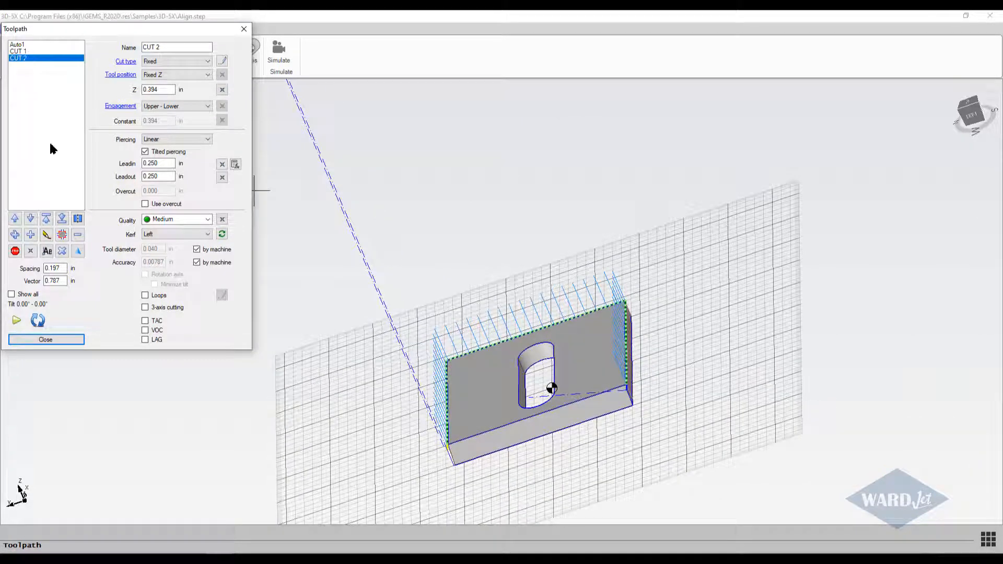
pyautogui.click(11, 295)
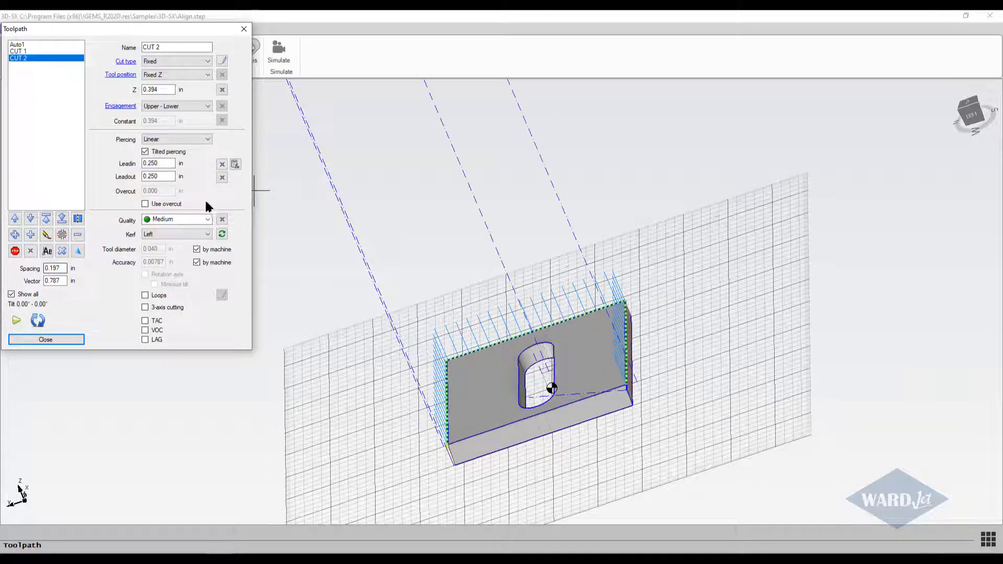
pyautogui.click(46, 340)
# Set all rapid moves to follow the part at a 0.5 in offset distance.
pyautogui.moveTo(367, 345); pyautogui.dragTo(305, 391, button='middle')
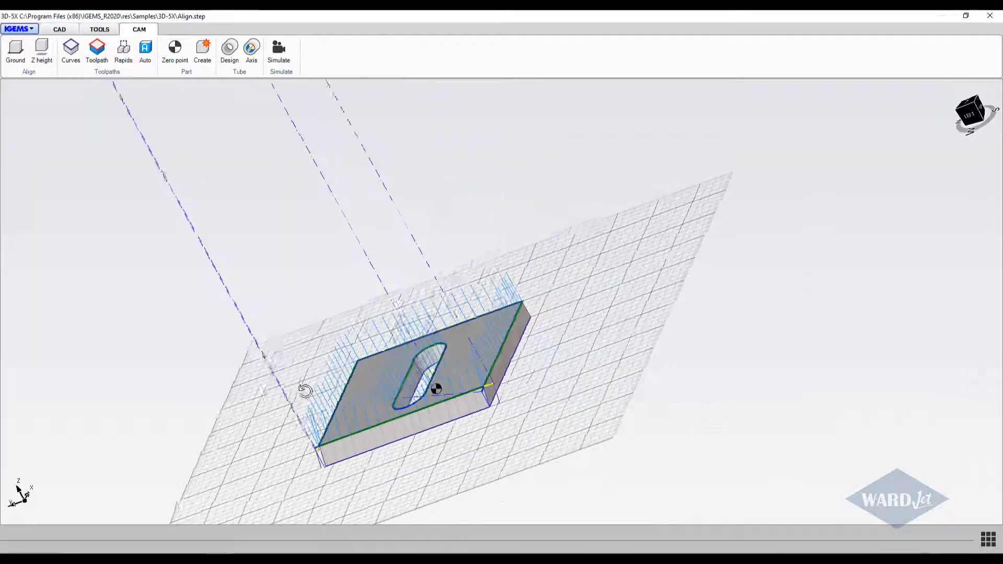
pyautogui.scroll(-5, 305, 391)
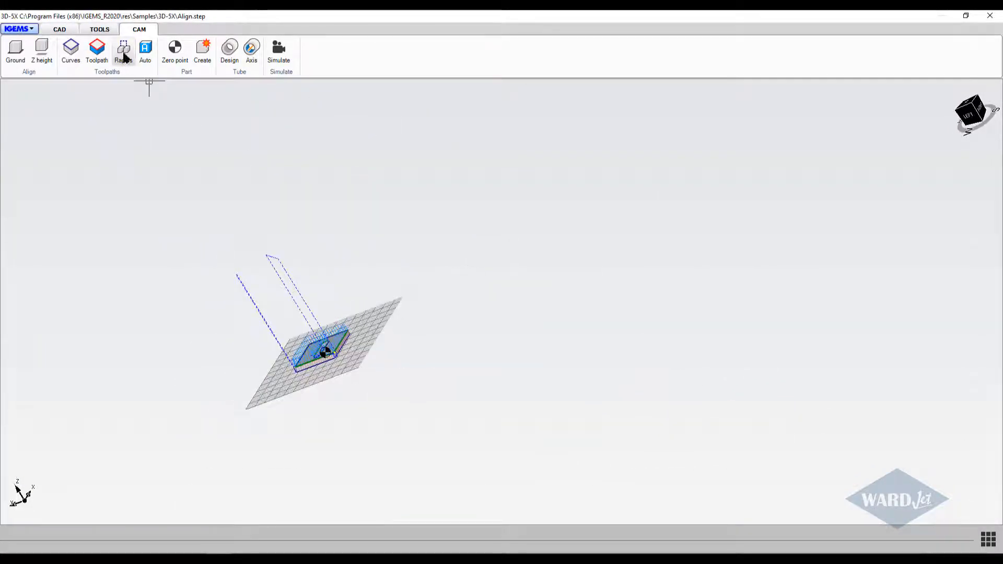
pyautogui.click(124, 52)
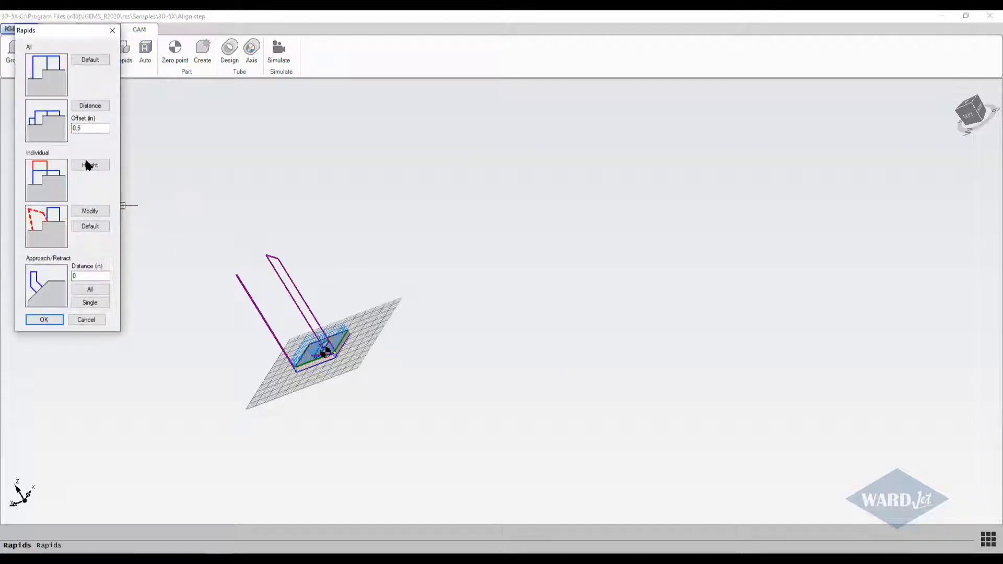
pyautogui.click(87, 107)
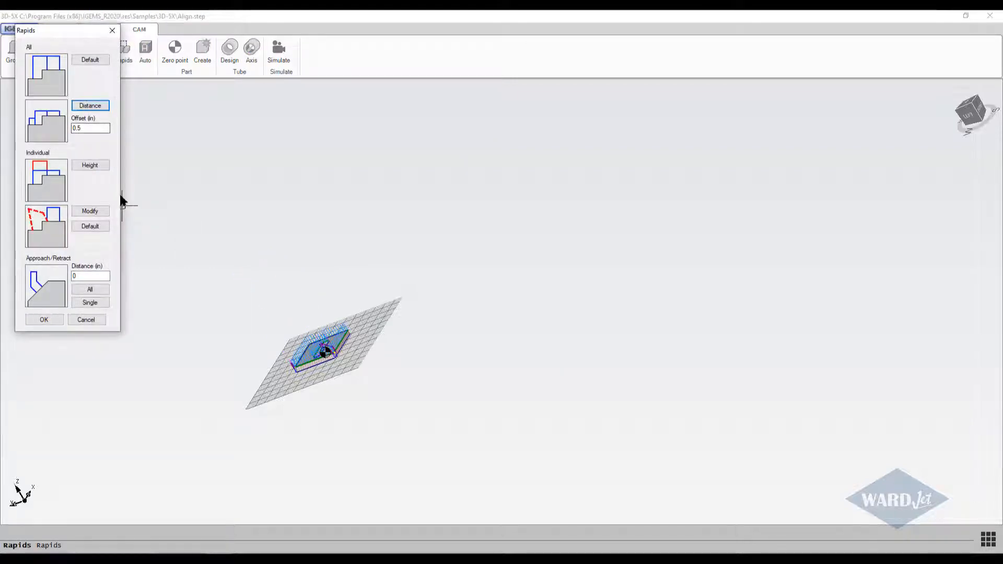
pyautogui.click(46, 320)
# Examine the rapid moves and edge toolpaths around the part, from above and from the underside.
pyautogui.scroll(5, 264, 349)
pyautogui.moveTo(345, 351); pyautogui.dragTo(546, 363, button='middle')
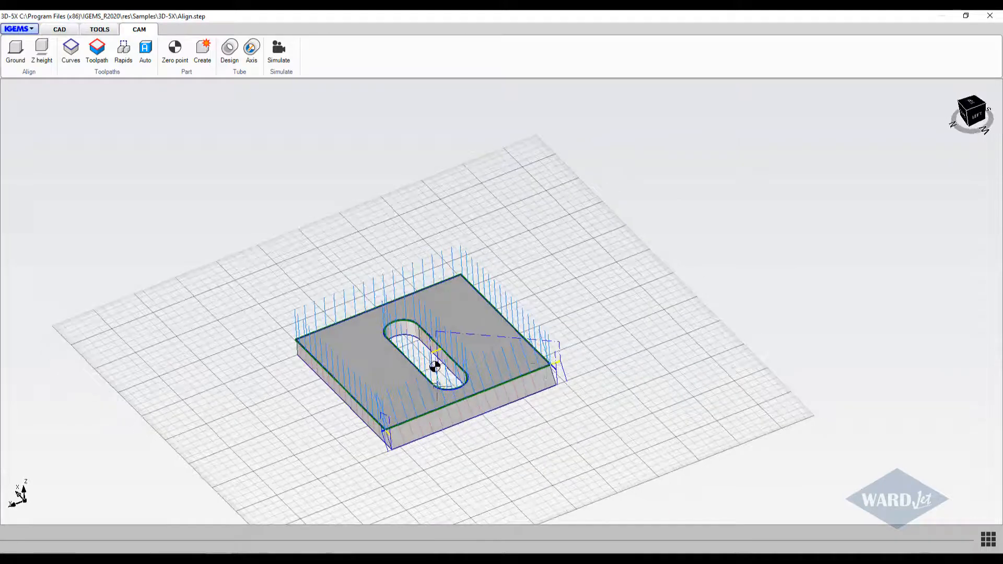
pyautogui.click(971, 99)
pyautogui.moveTo(593, 401); pyautogui.dragTo(403, 170, button='middle')
pyautogui.scroll(-3, 431, 423)
pyautogui.scroll(5, 387, 386)
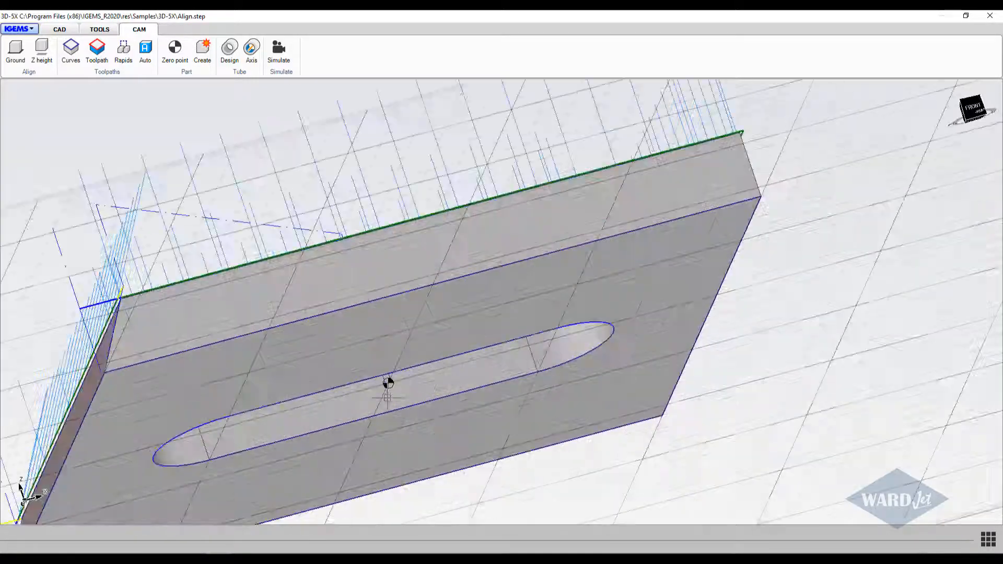
# Set the part's zero point at the front right corner of the top face.
pyautogui.scroll(-5, 387, 385)
pyautogui.scroll(4, 387, 385)
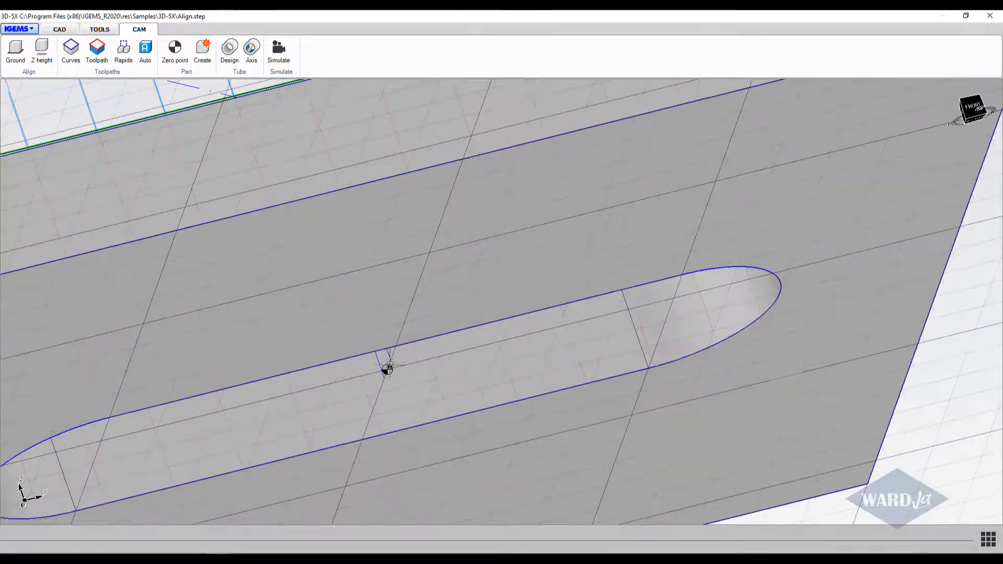
pyautogui.scroll(-4, 387, 385)
pyautogui.scroll(-3, 439, 348)
pyautogui.moveTo(439, 348); pyautogui.dragTo(365, 369, button='middle')
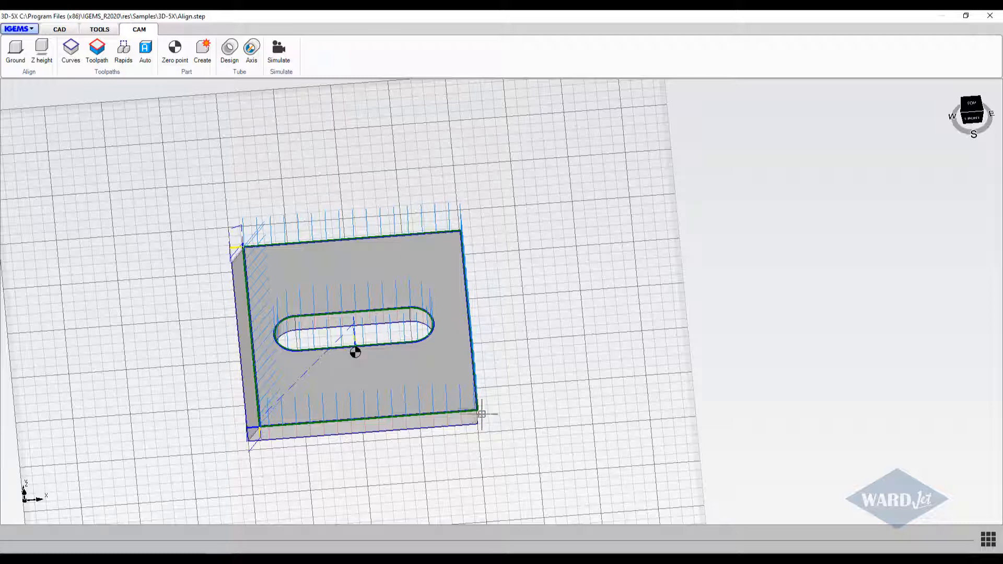
pyautogui.click(173, 60)
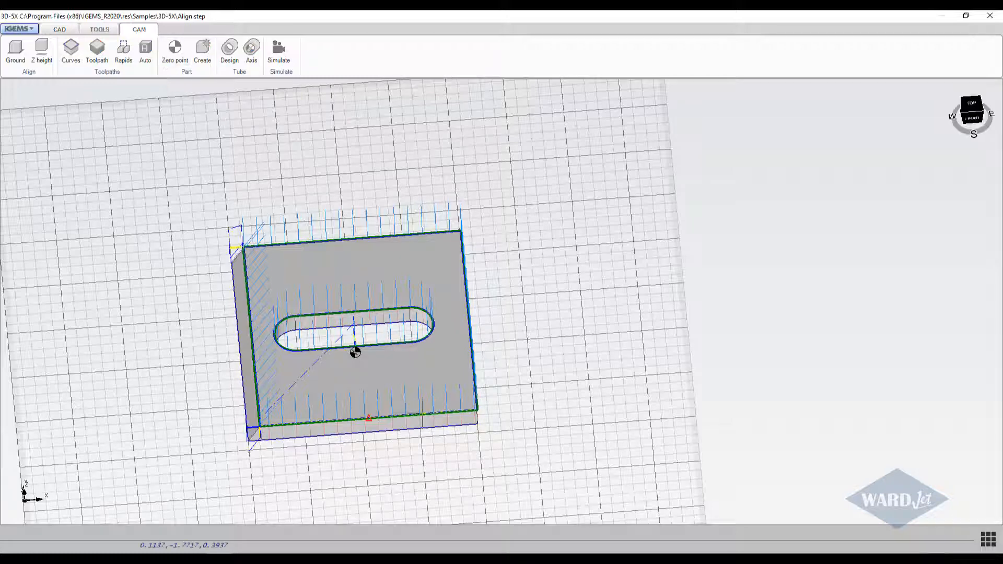
pyautogui.scroll(5, 477, 409)
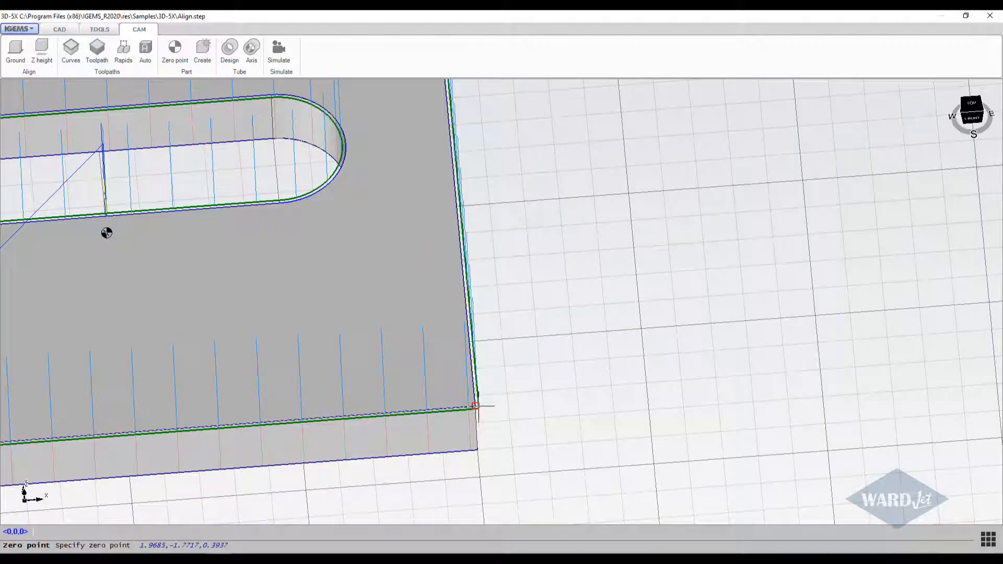
pyautogui.click(478, 407)
# Set the zero point at the top front left corner of the part's bounding box, using the Box snap.
pyautogui.scroll(-5, 478, 407)
pyautogui.moveTo(478, 406)
pyautogui.mouseDown(button='middle')
pyautogui.moveTo(446, 349)
pyautogui.moveTo(445, 364)
pyautogui.mouseUp(button='middle')
pyautogui.moveTo(179, 469); pyautogui.dragTo(183, 405, button='middle')
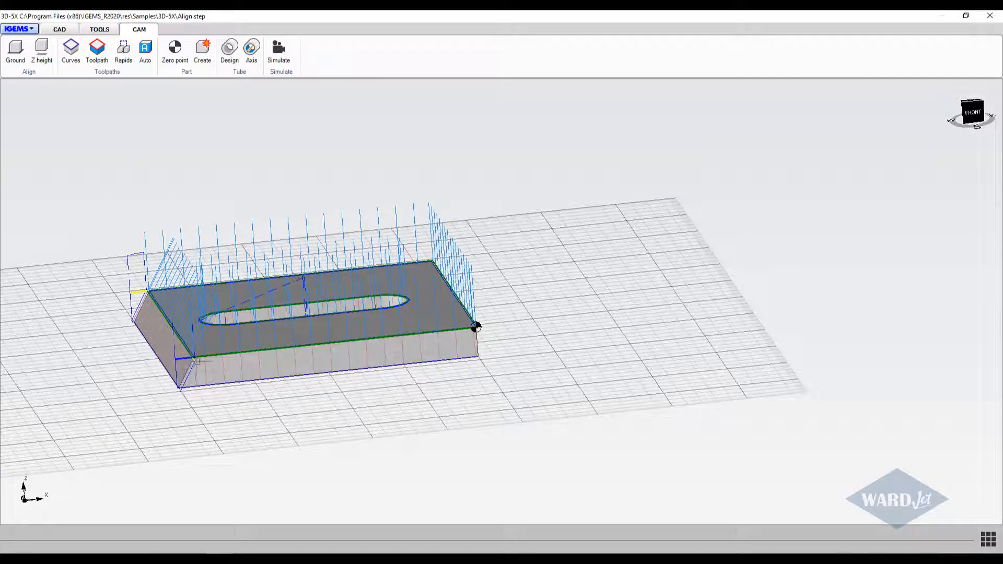
pyautogui.click(175, 50)
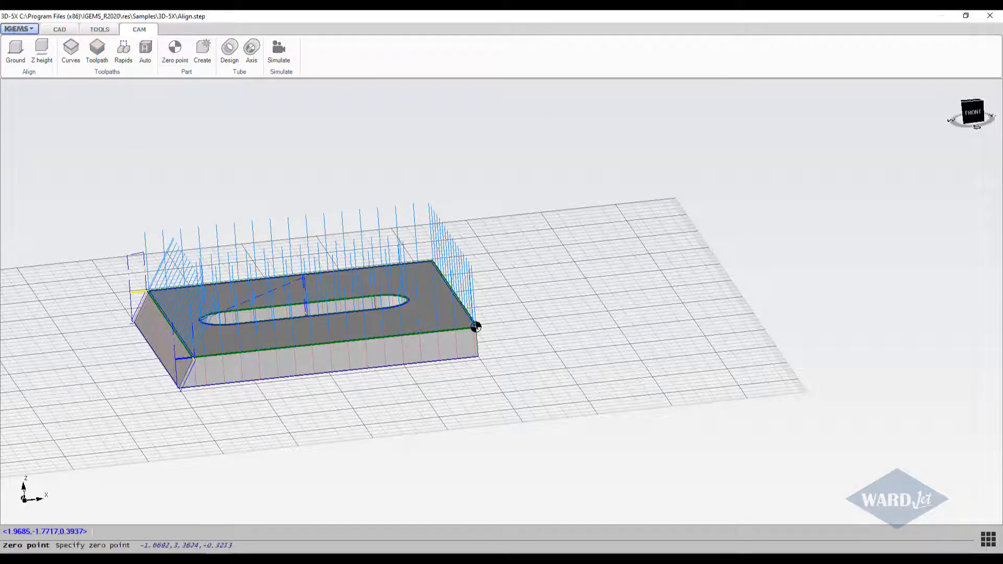
pyautogui.rightClick(79, 364)
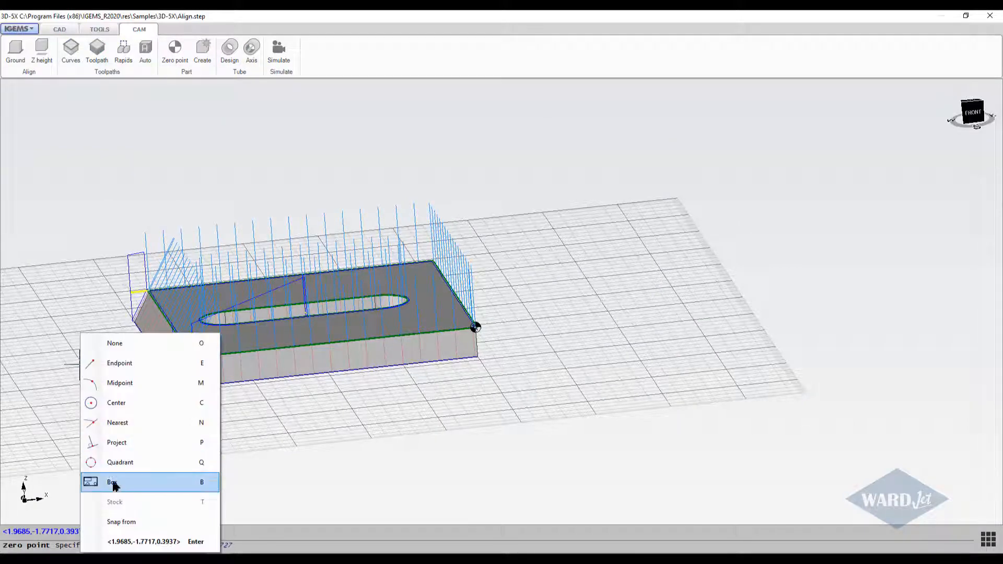
pyautogui.click(158, 479)
pyautogui.scroll(3, 179, 390)
pyautogui.moveTo(167, 395); pyautogui.dragTo(127, 365, button='middle')
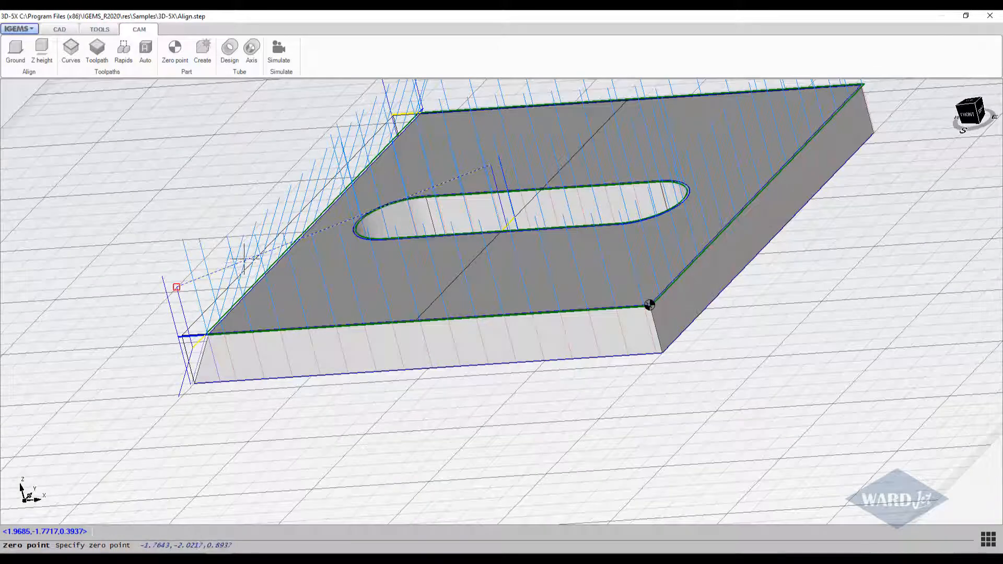
pyautogui.scroll(4, 175, 326)
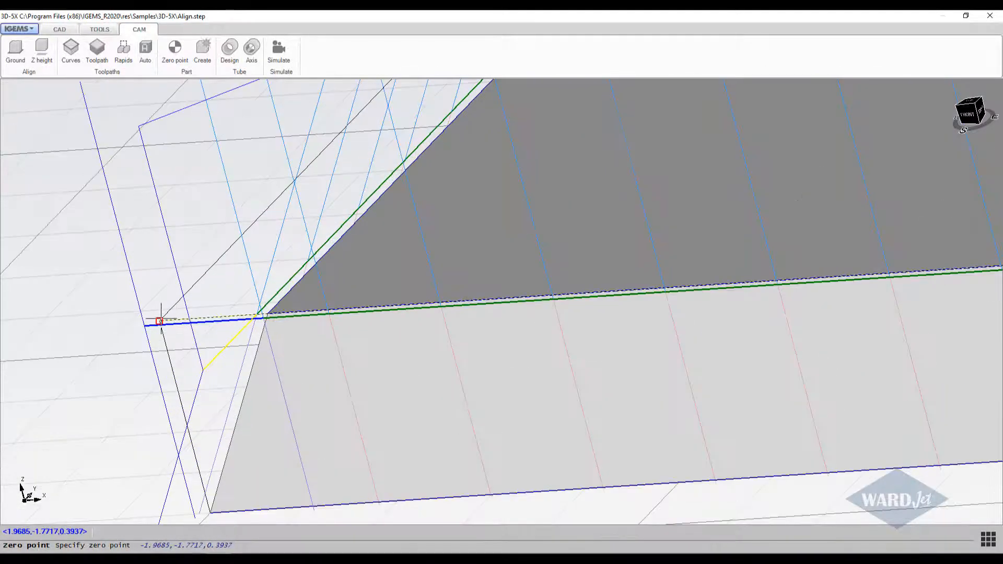
pyautogui.click(160, 320)
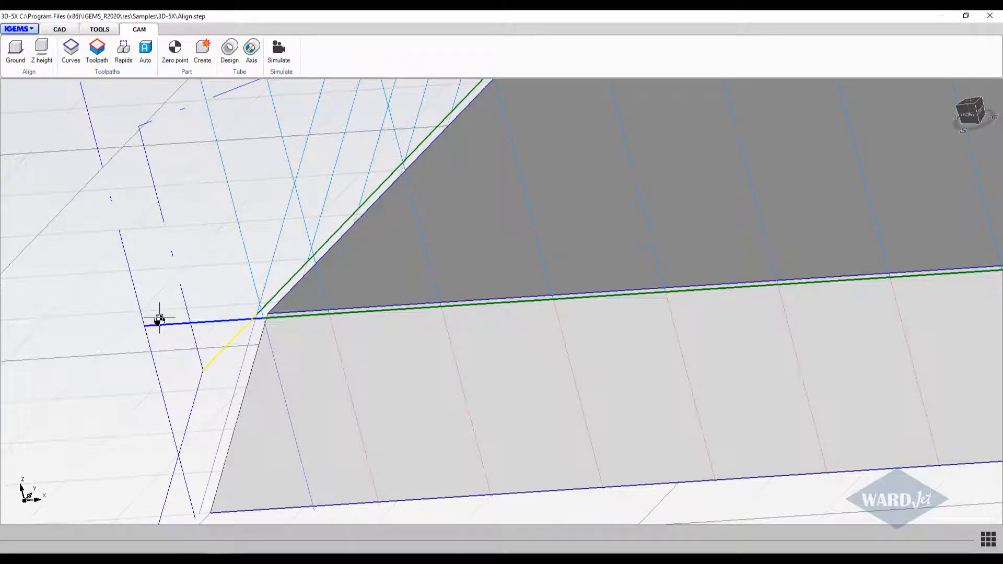
# Simulate the Auto1, CUT 1 and CUT 2 toolpaths on the part at an adjusted playback speed, and close the simulation.
pyautogui.scroll(-8, 183, 342)
pyautogui.moveTo(309, 341)
pyautogui.keyDown('shift'); pyautogui.mouseDown(button='middle')
pyautogui.moveTo(347, 390)
pyautogui.moveTo(410, 360)
pyautogui.moveTo(336, 384)
pyautogui.moveTo(291, 347)
pyautogui.mouseUp(button='middle'); pyautogui.keyUp('shift')
pyautogui.scroll(-3, 331, 379)
pyautogui.scroll(3, 290, 347)
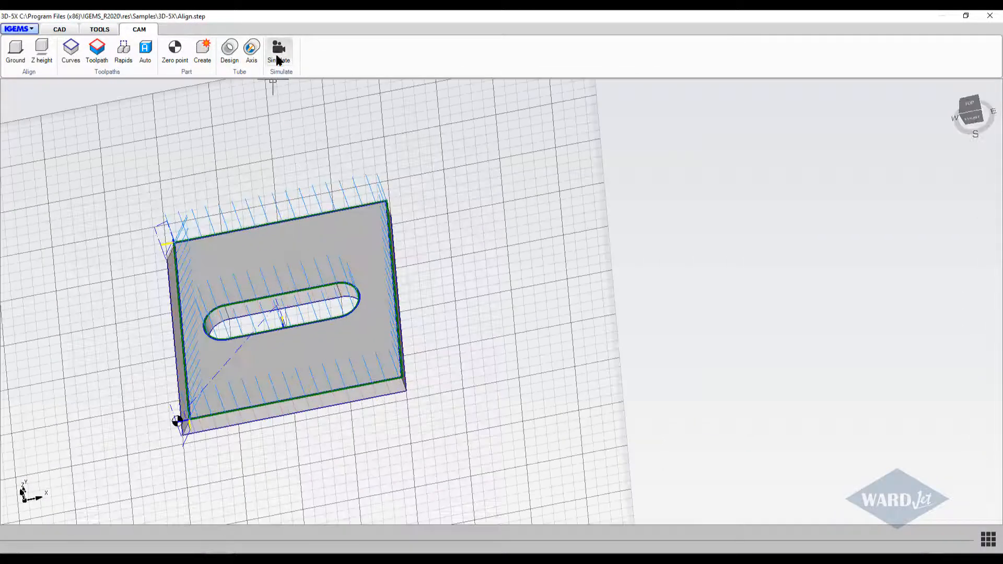
pyautogui.click(279, 50)
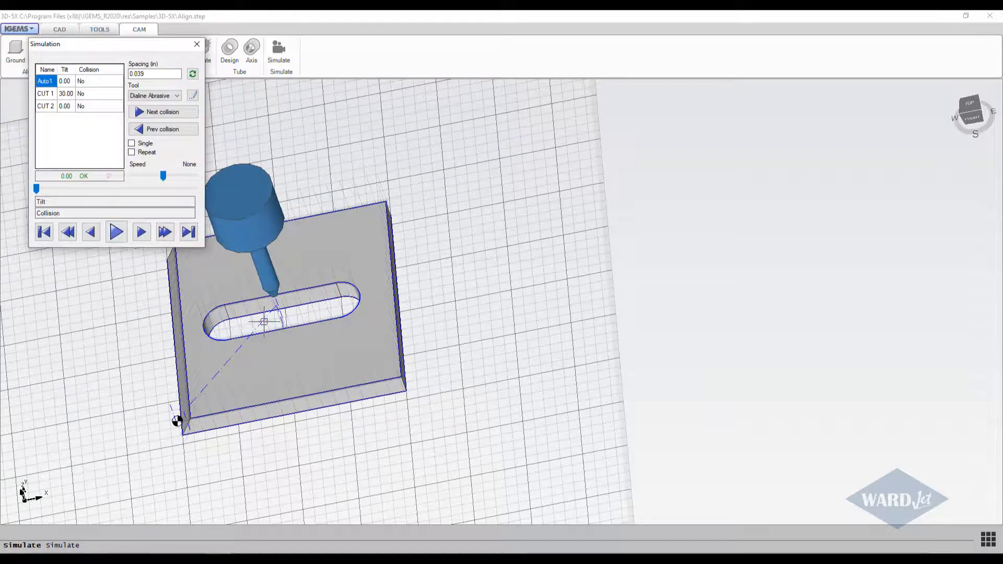
pyautogui.moveTo(266, 320); pyautogui.dragTo(341, 241, button='middle')
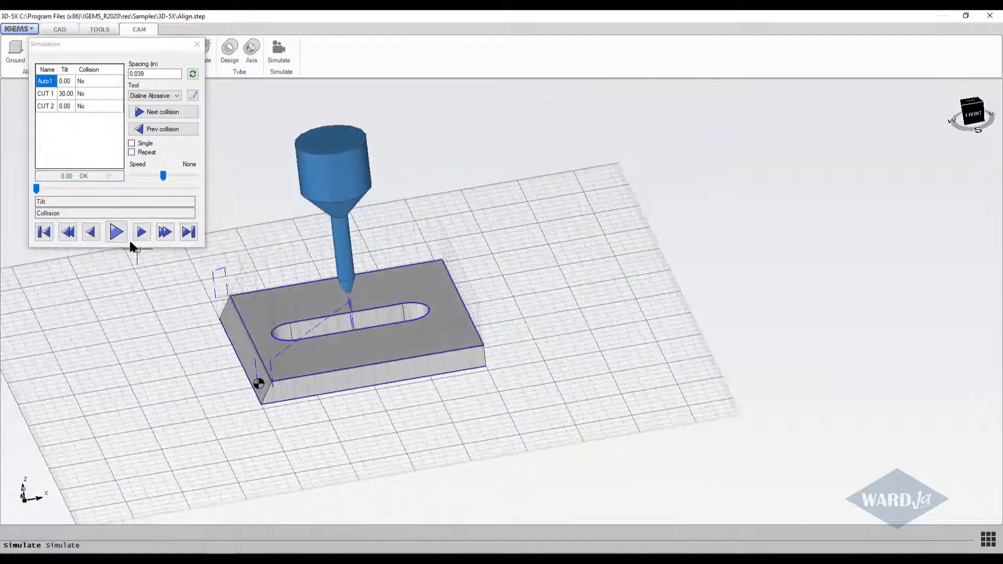
pyautogui.click(118, 227)
pyautogui.moveTo(162, 173); pyautogui.dragTo(151, 173)
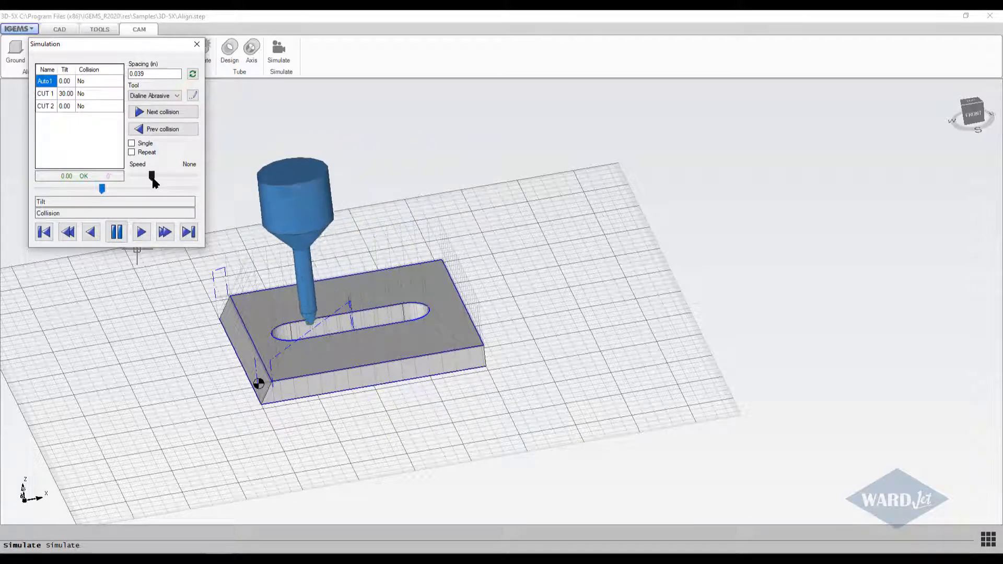
pyautogui.moveTo(151, 179); pyautogui.dragTo(150, 181)
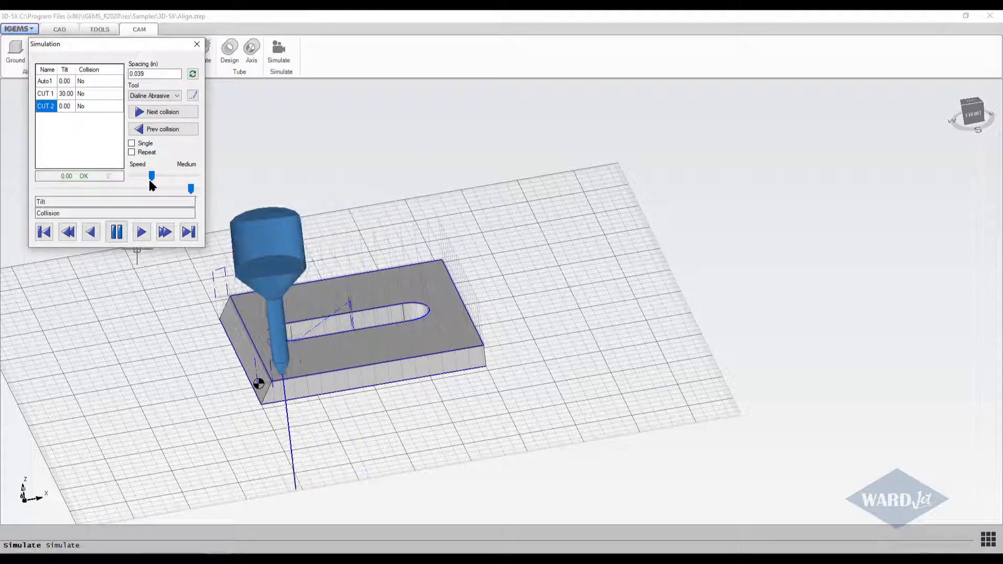
pyautogui.click(197, 46)
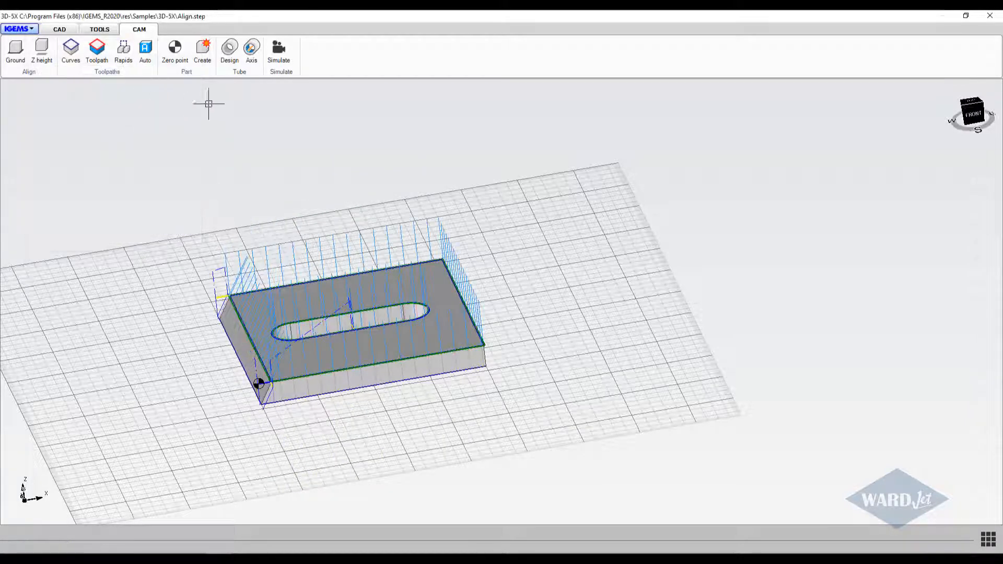
# Create the part with its file name, Align, as the name, a quantity of 1 and the Curves export method.
pyautogui.click(203, 51)
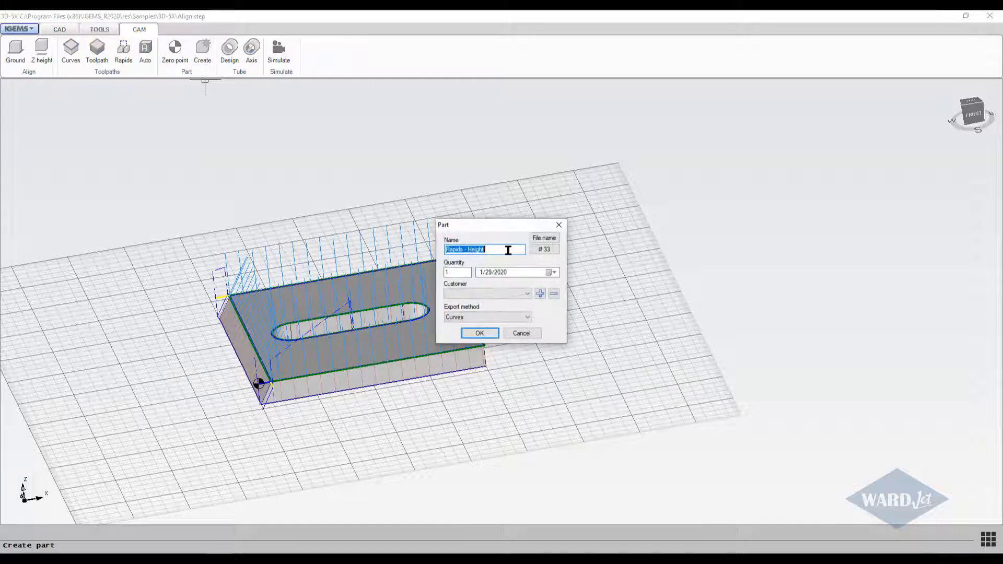
pyautogui.click(544, 239)
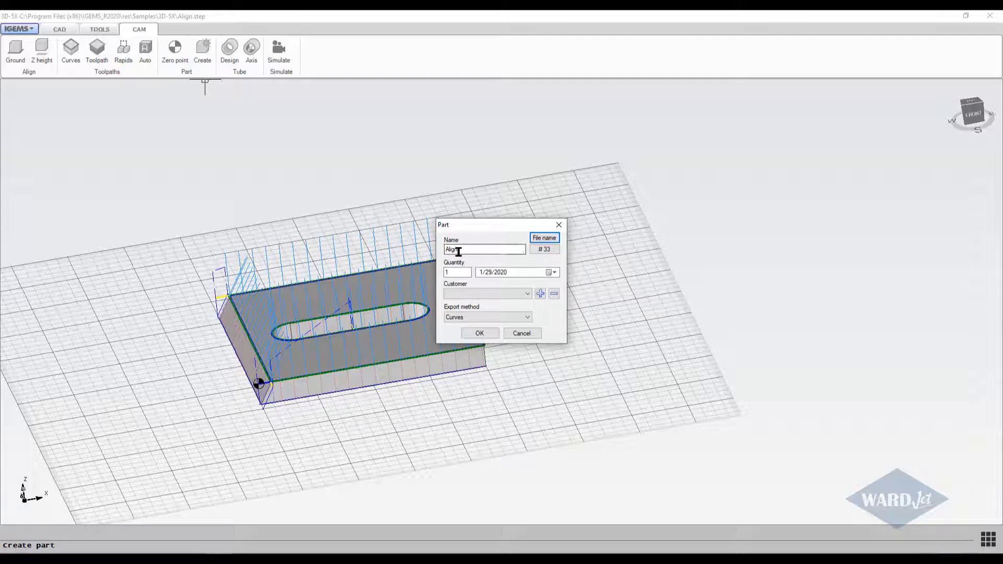
pyautogui.click(454, 273)
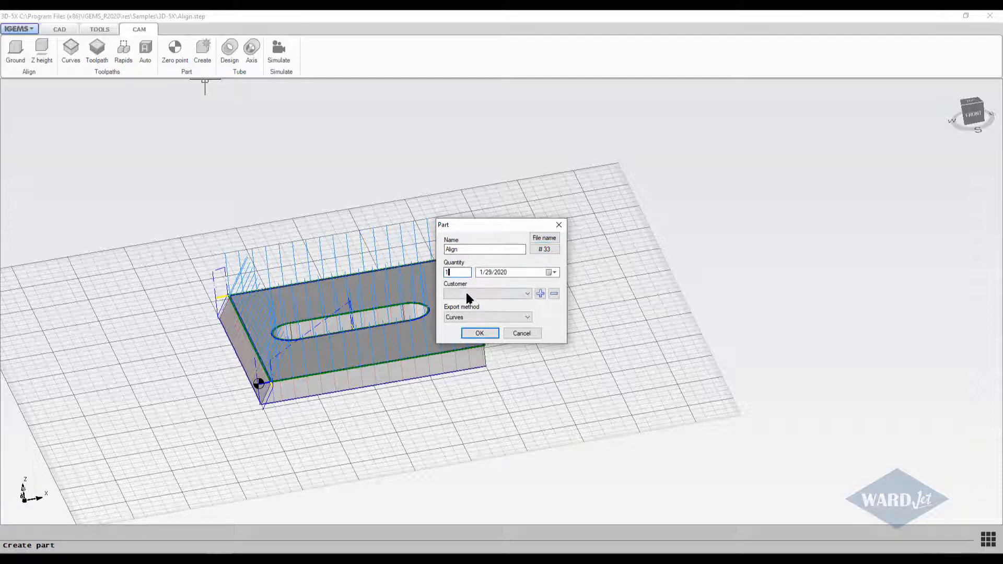
pyautogui.click(482, 333)
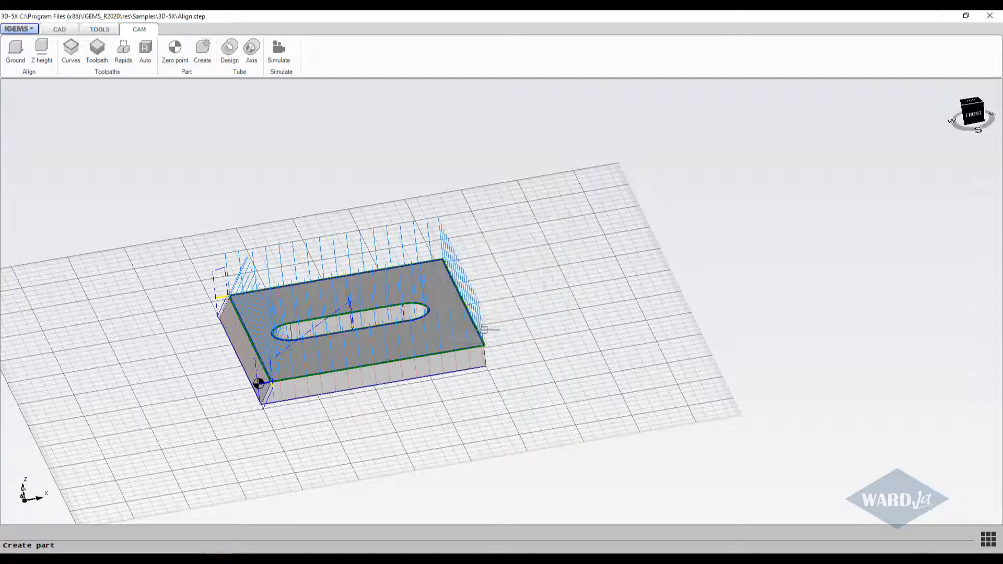
# Order the Align part for cutting and take the order's zero point from the part itself.
pyautogui.scroll(-1, 474, 330)
pyautogui.moveTo(470, 334); pyautogui.dragTo(329, 341, button='middle')
pyautogui.scroll(-1, 336, 349)
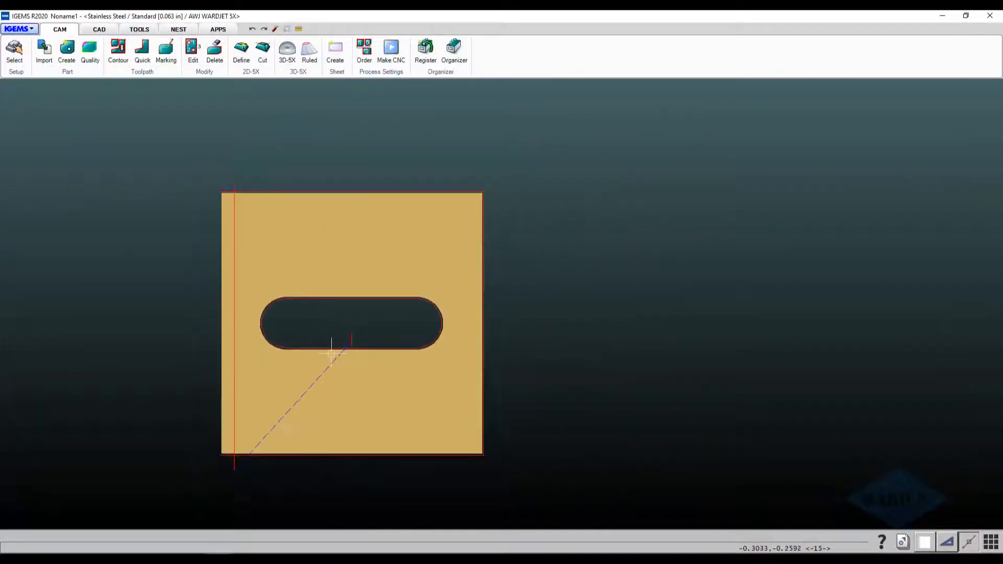
pyautogui.click(366, 51)
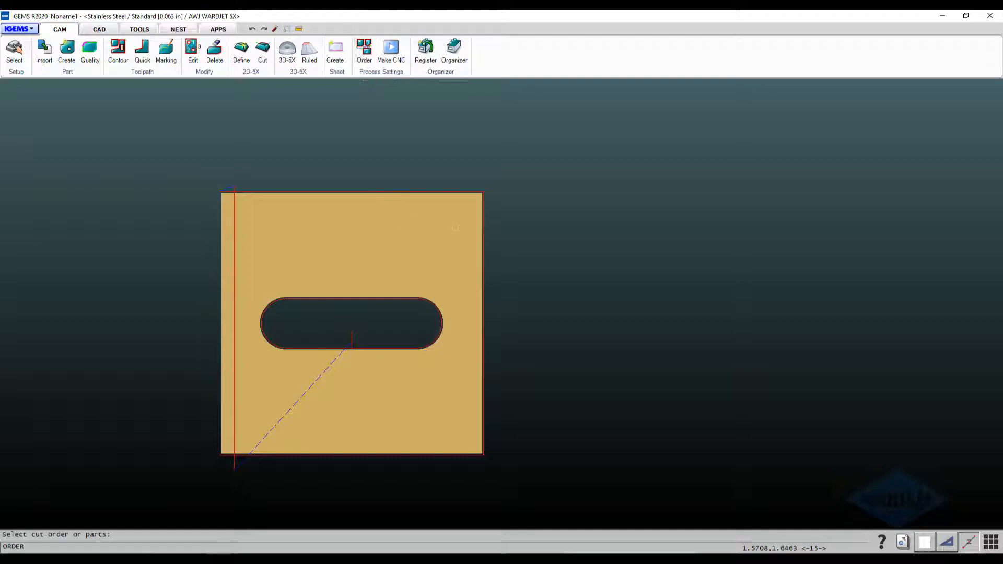
pyautogui.moveTo(531, 152); pyautogui.dragTo(149, 495)
pyautogui.rightClick(149, 495)
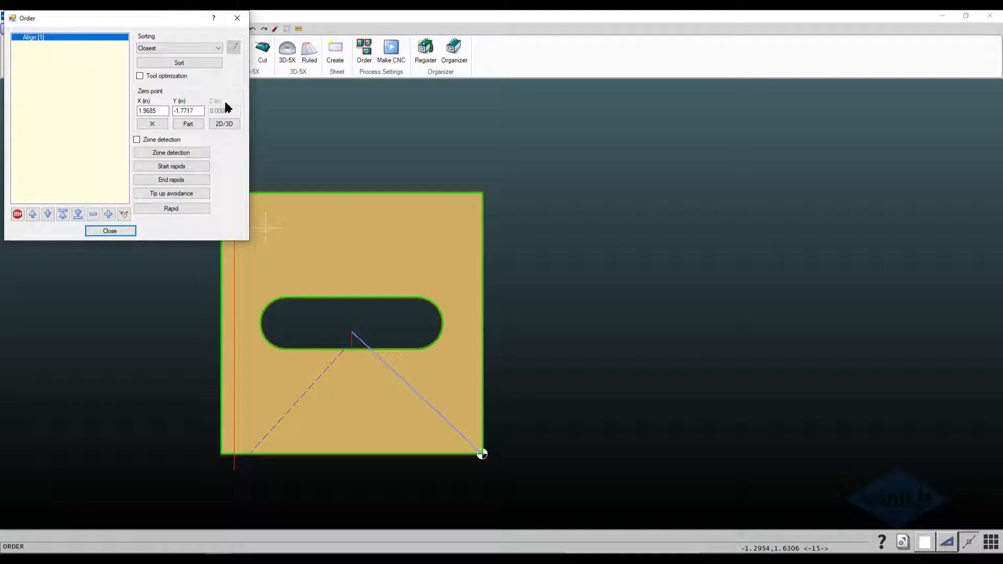
pyautogui.click(188, 125)
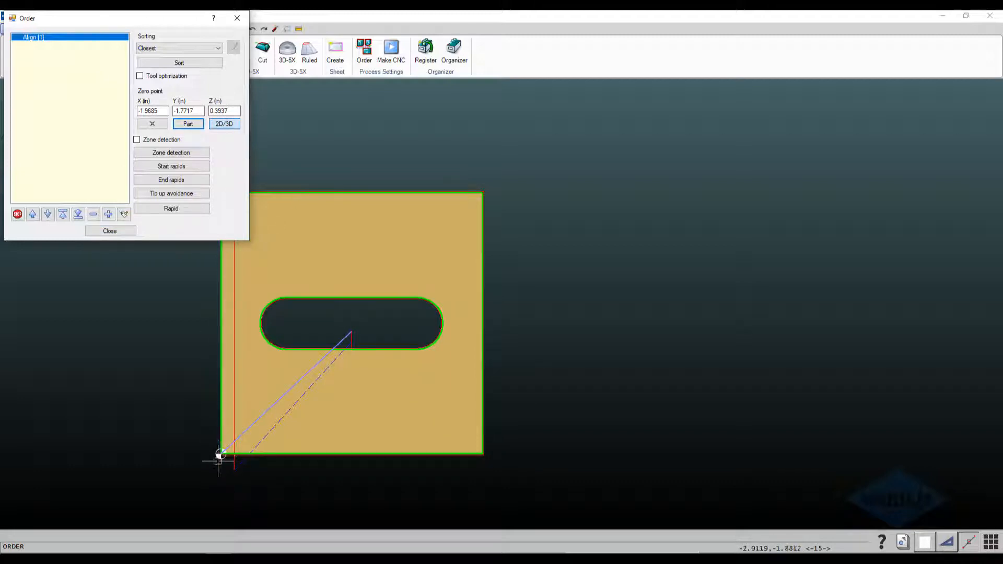
pyautogui.click(120, 231)
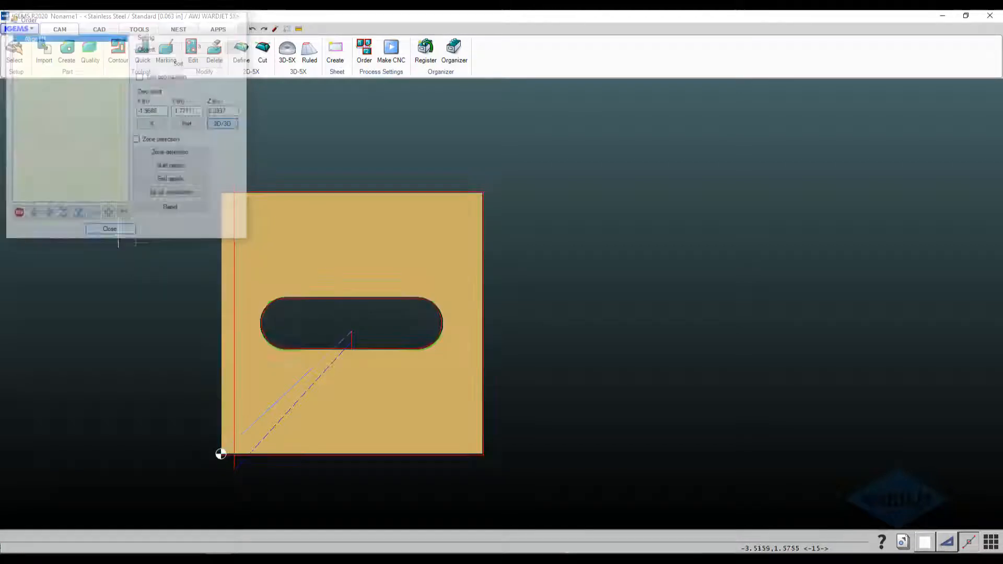
# Run the 3D process simulation with a 0.0400 tool diameter and G92 work offset, and close the simulator and process window.
pyautogui.click(390, 52)
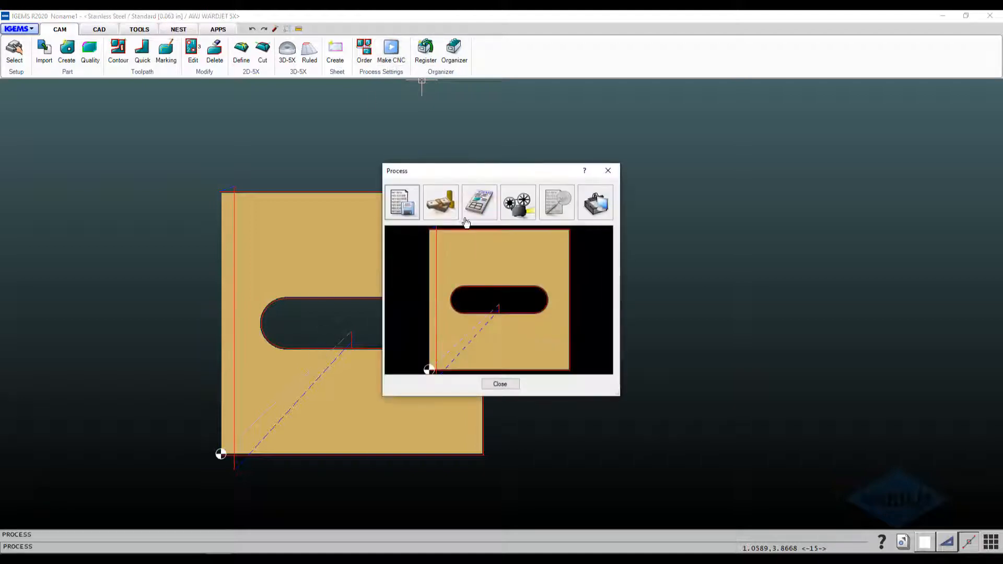
pyautogui.click(518, 209)
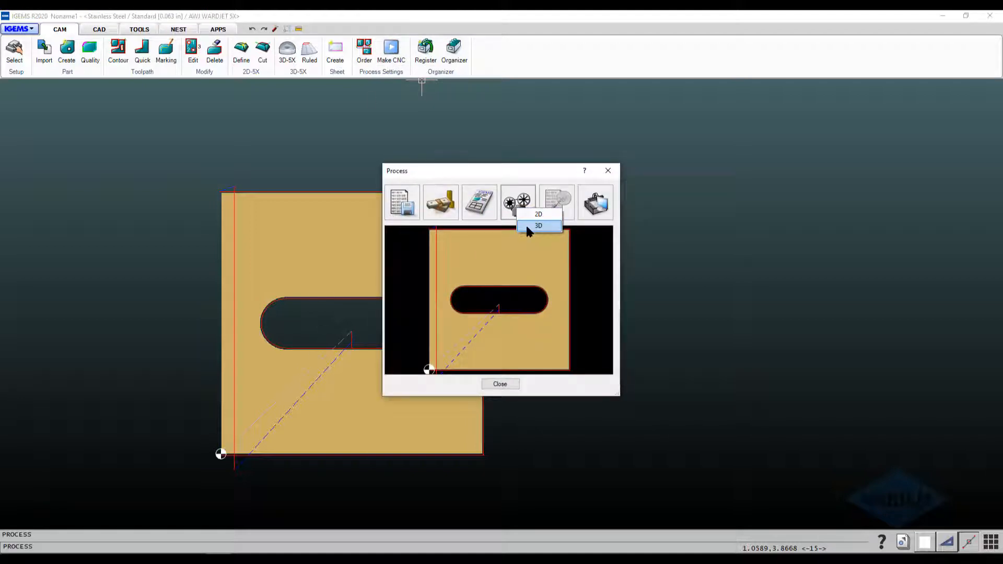
pyautogui.click(538, 226)
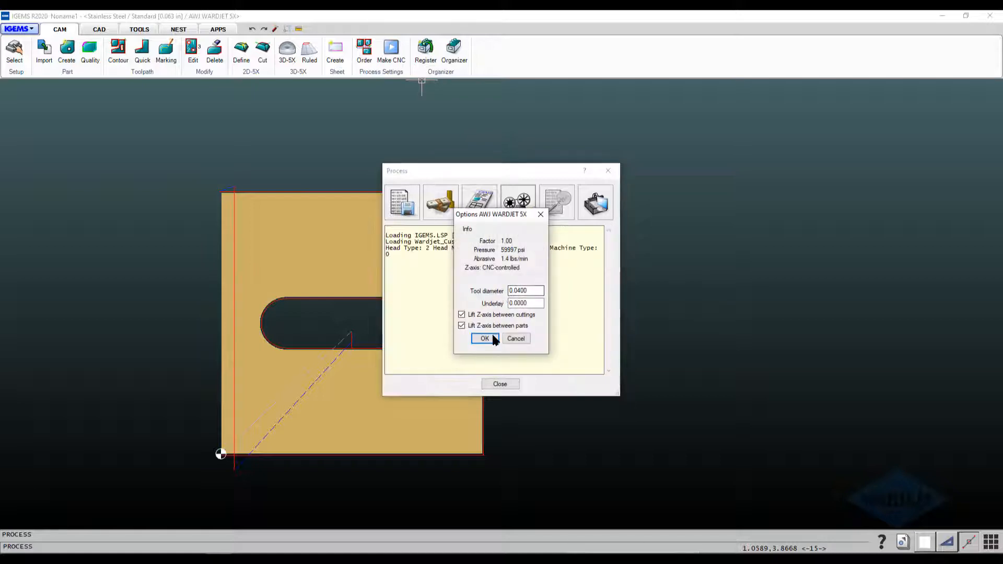
pyautogui.click(486, 340)
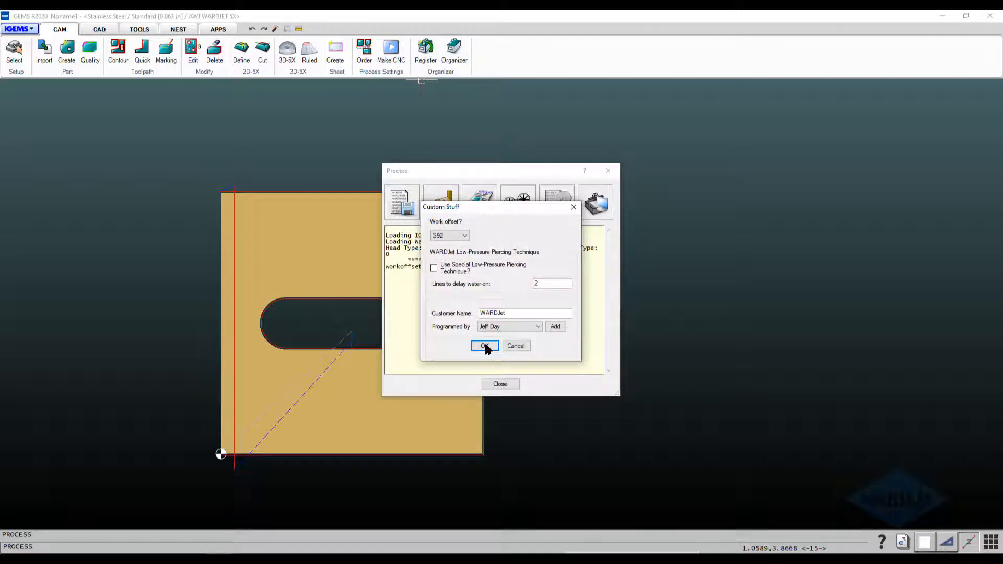
pyautogui.click(486, 346)
pyautogui.click(509, 333)
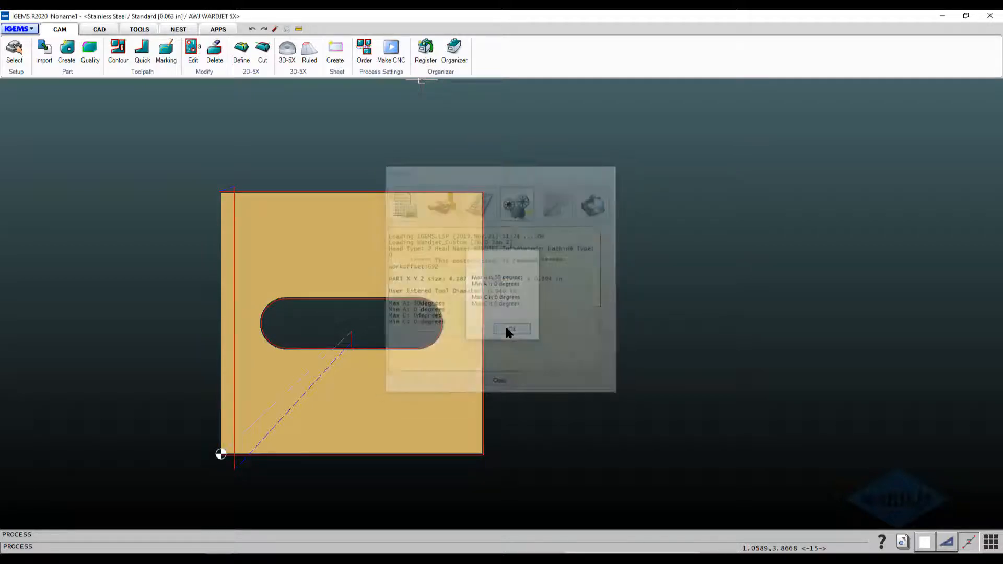
pyautogui.click(578, 320)
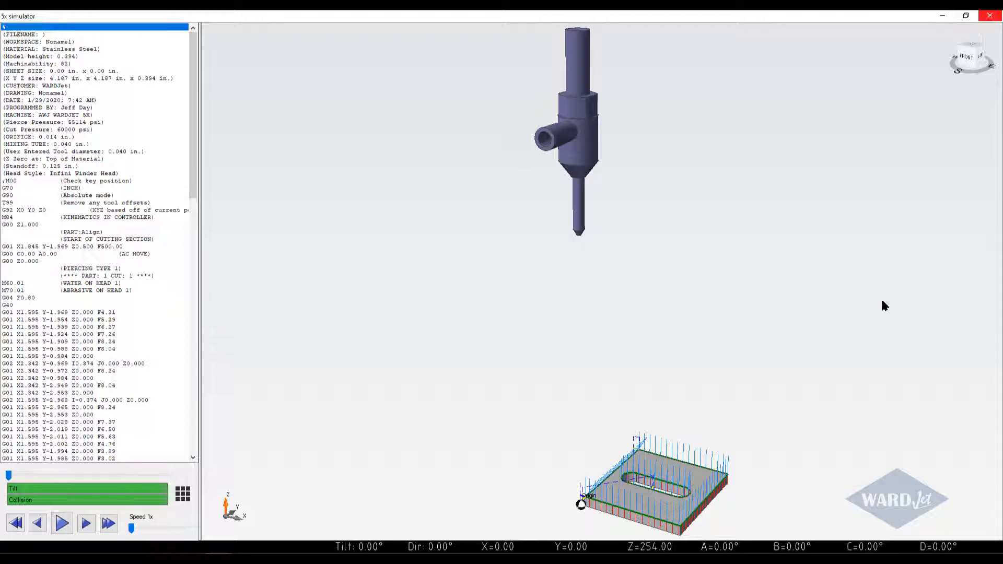
pyautogui.click(990, 17)
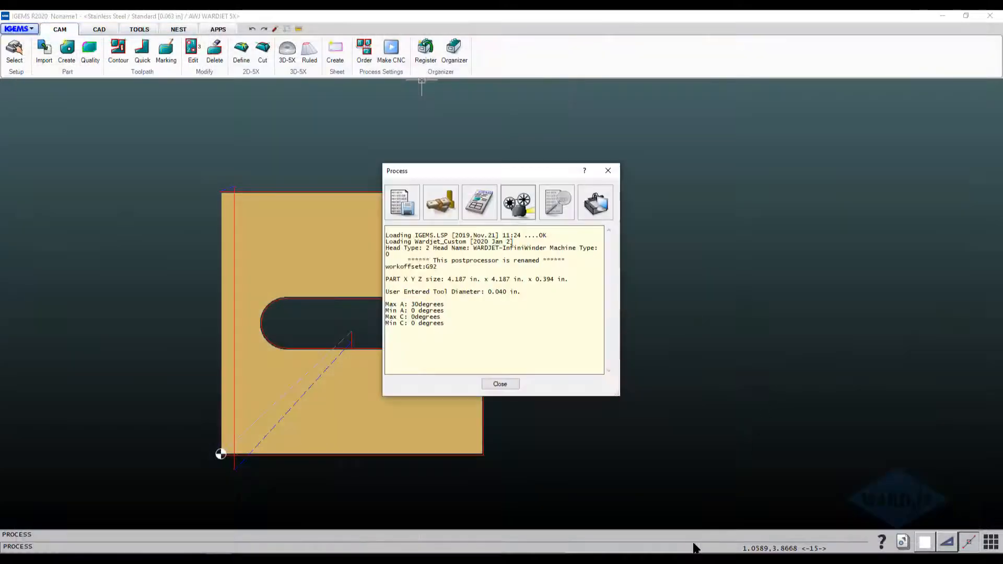
pyautogui.click(503, 385)
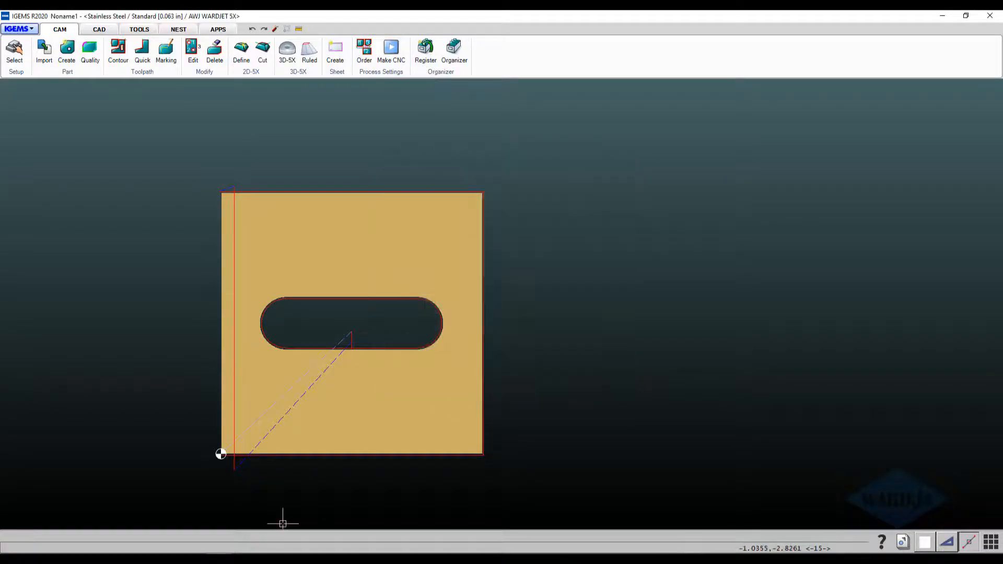
# Start the 3D process simulation with a 0.0400 tool diameter, 0.0000 underlay, Z-axis lifts between cuttings and parts, and G92 work offset.
pyautogui.click(270, 557)
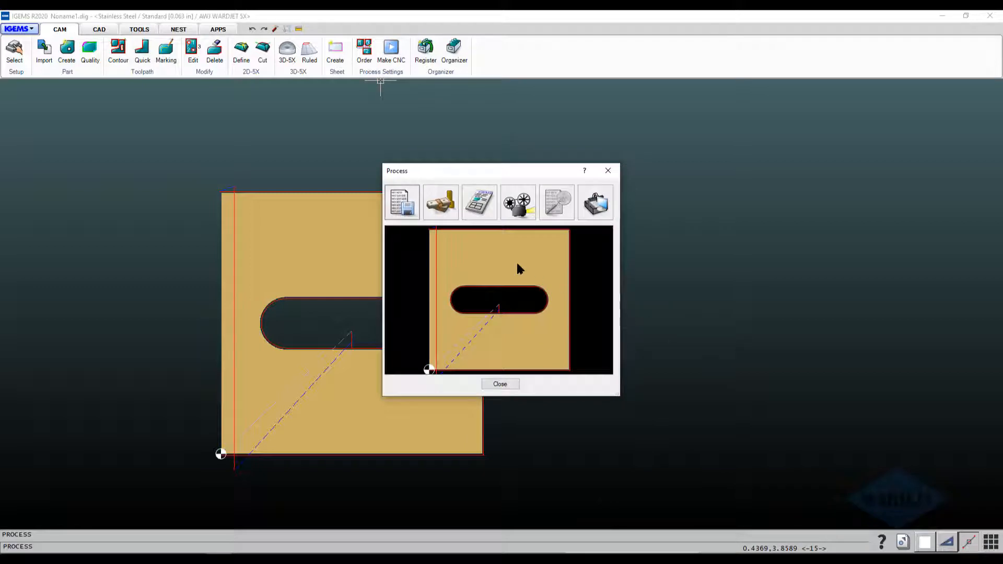
pyautogui.click(519, 211)
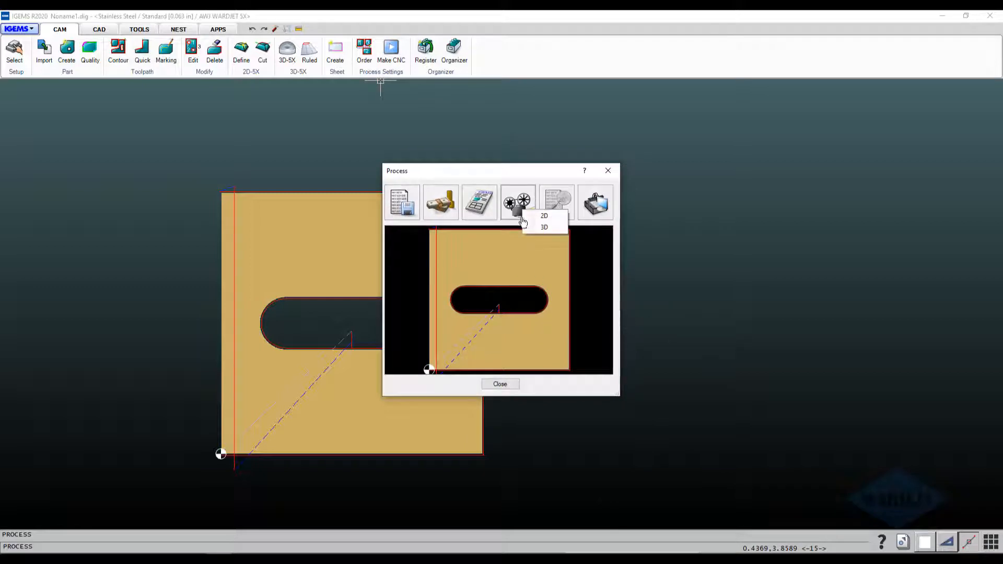
pyautogui.click(544, 227)
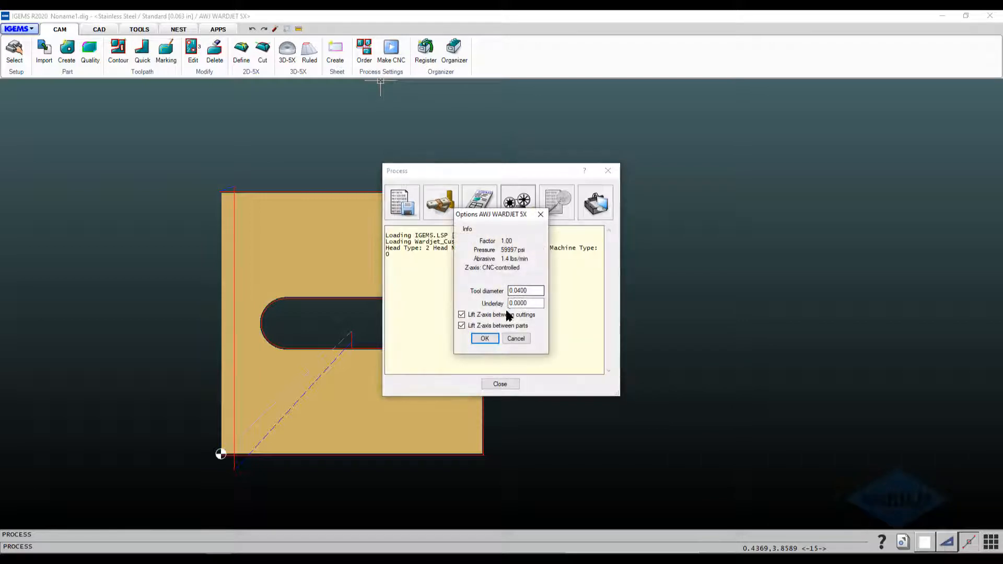
pyautogui.click(486, 339)
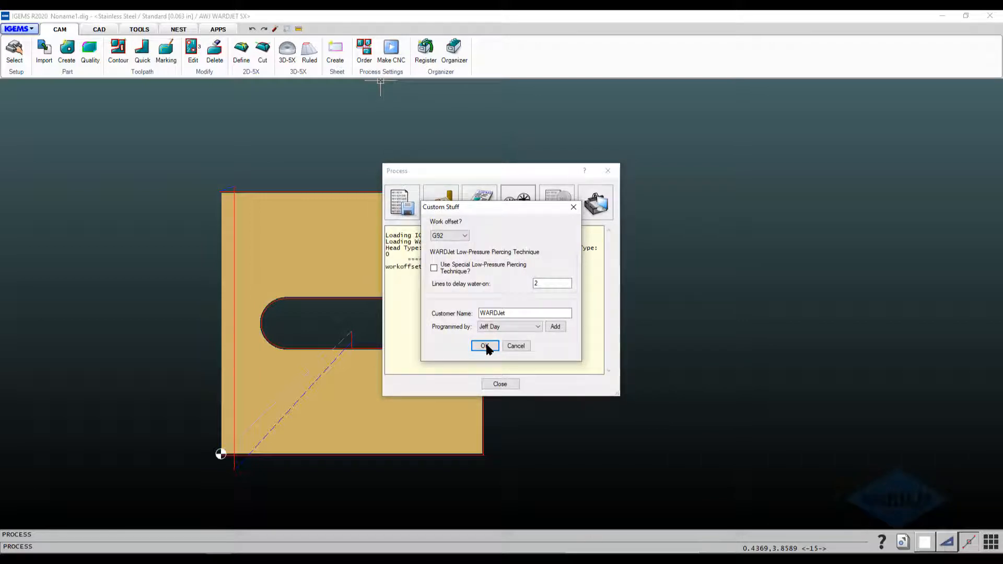
pyautogui.click(485, 346)
pyautogui.click(504, 329)
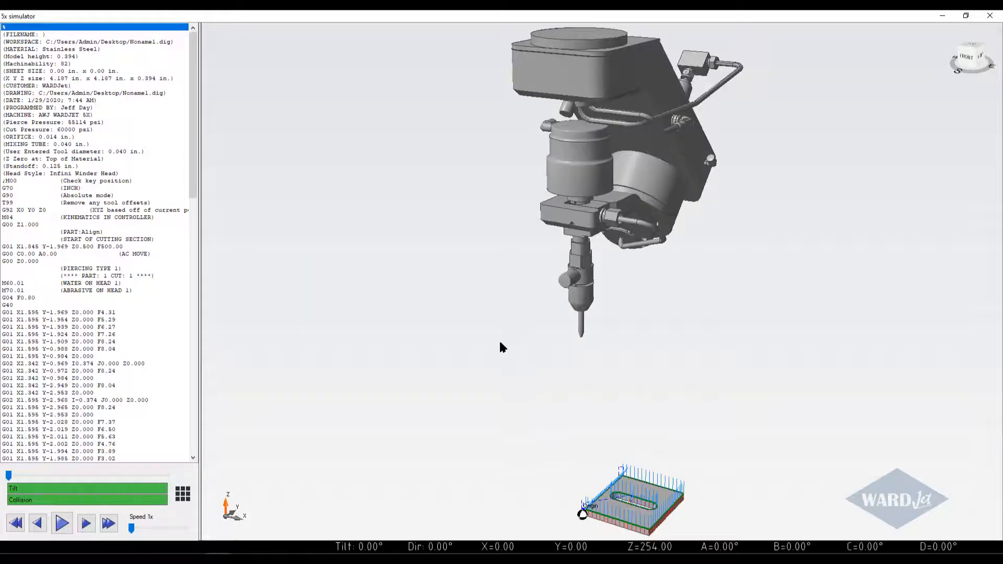
# Play the simulation of the slot cut, examine the nozzle on the part up close, and pause when the cut ends.
pyautogui.moveTo(500, 343); pyautogui.dragTo(458, 306, button='middle')
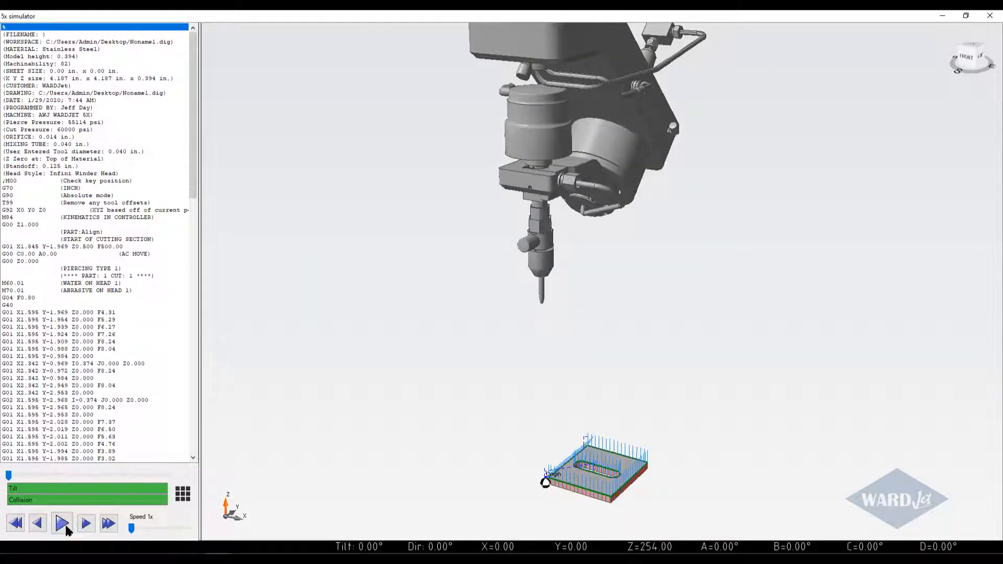
pyautogui.click(66, 529)
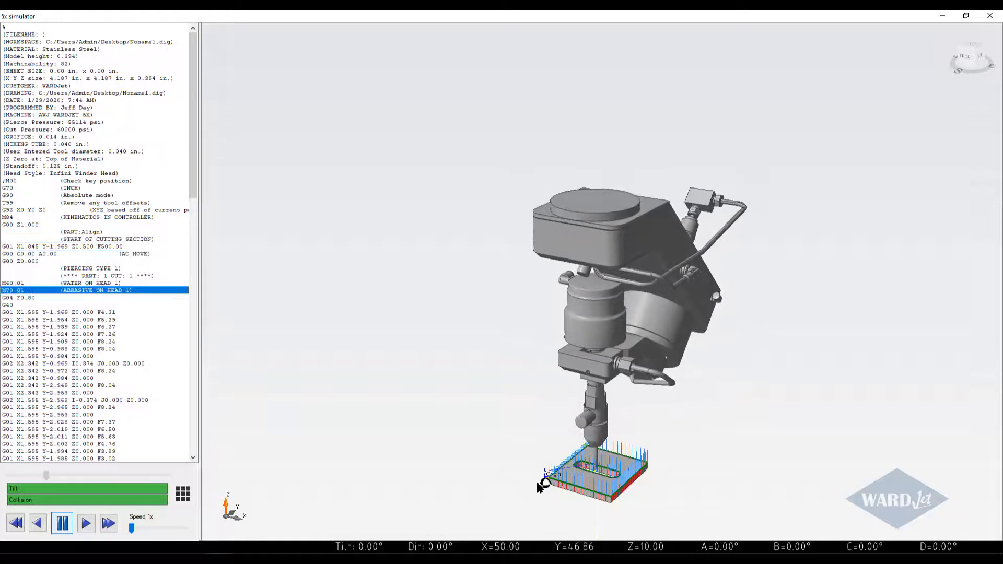
pyautogui.scroll(5, 541, 487)
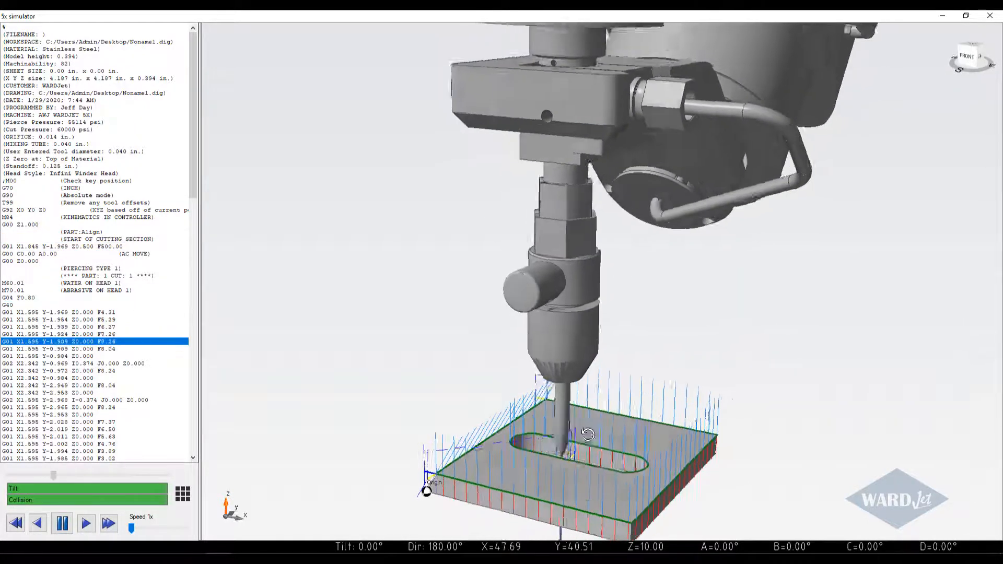
pyautogui.moveTo(588, 435); pyautogui.dragTo(621, 413, button='middle')
pyautogui.moveTo(552, 465); pyautogui.dragTo(504, 414, button='middle')
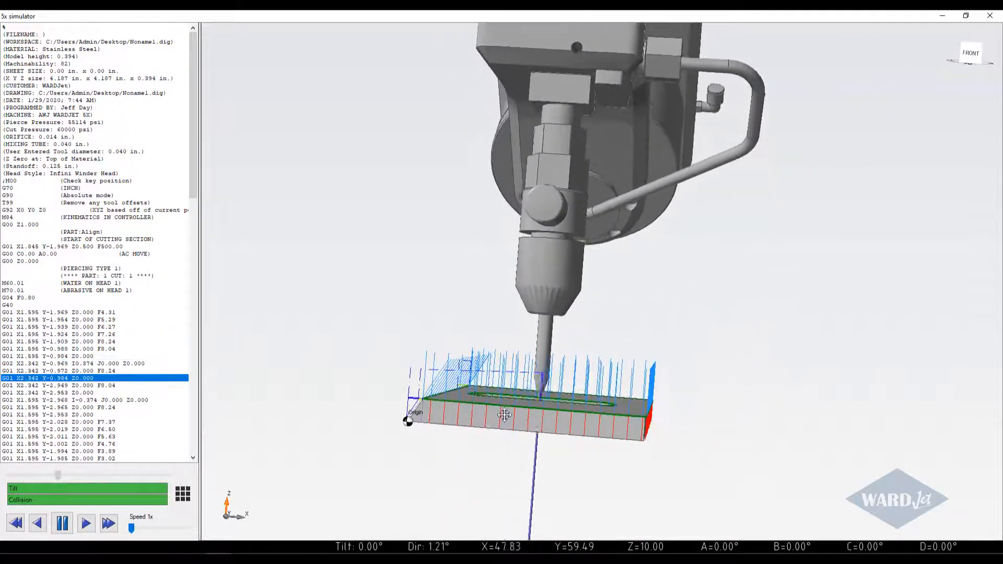
pyautogui.click(62, 523)
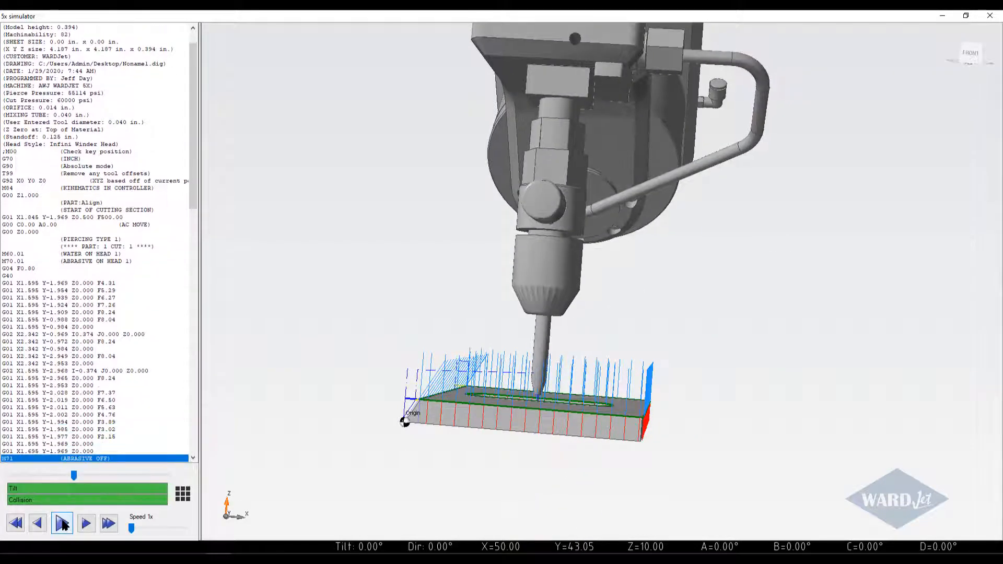
# Resume the simulation through the tilted edge cut and outer contour to the program end, and close the simulator and process window.
pyautogui.click(62, 523)
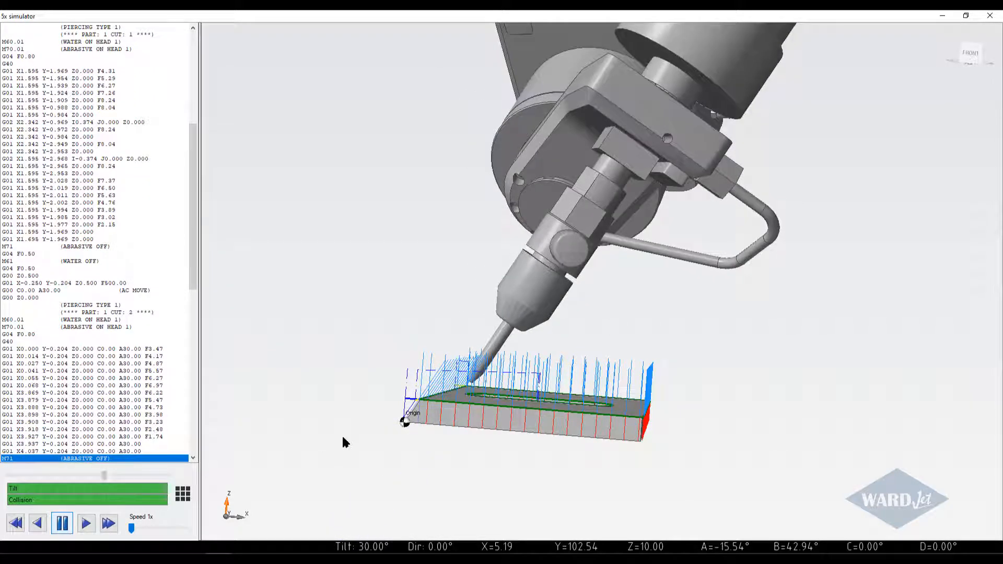
pyautogui.moveTo(407, 418); pyautogui.dragTo(477, 442, button='middle')
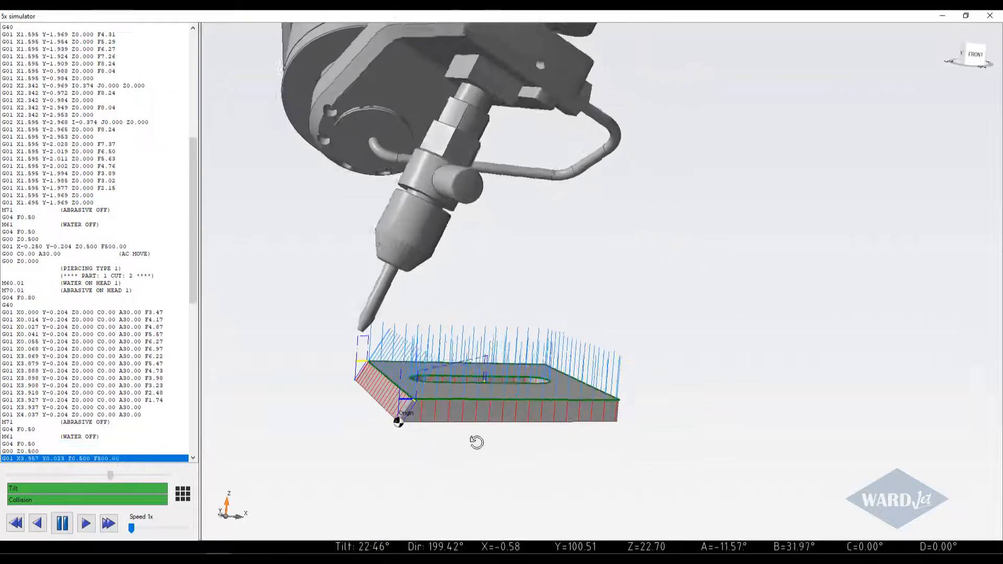
pyautogui.moveTo(475, 500); pyautogui.dragTo(437, 476, button='middle')
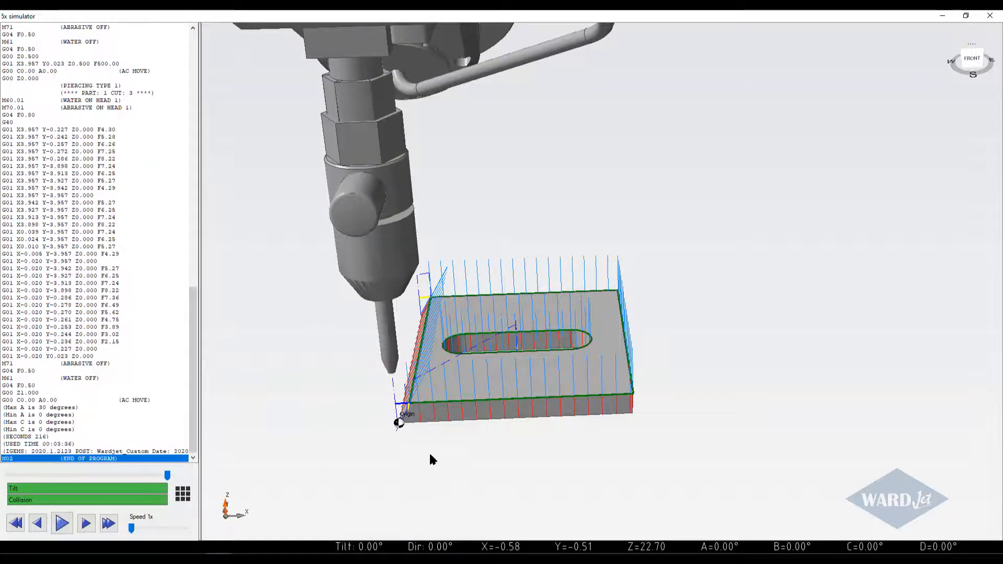
pyautogui.click(990, 17)
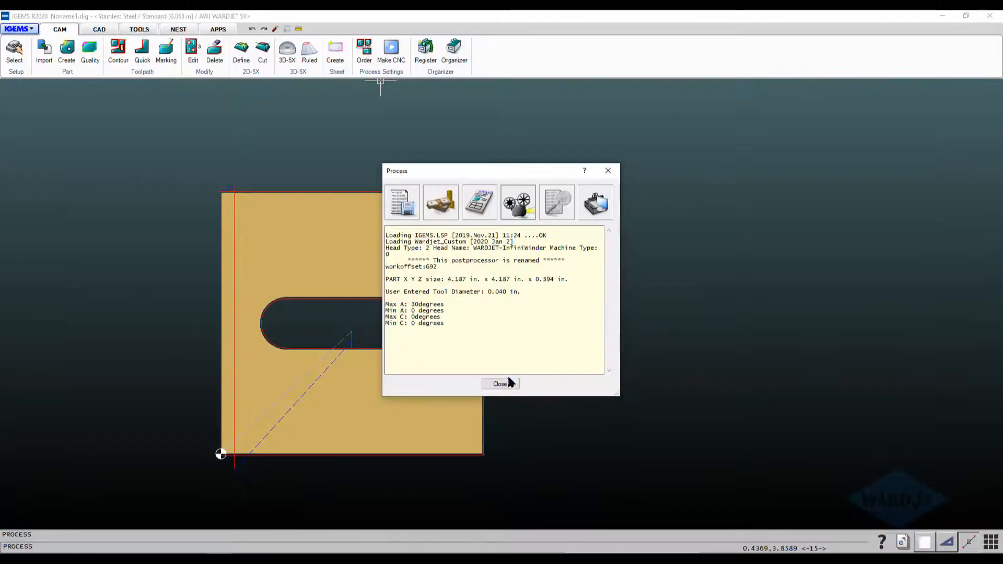
pyautogui.click(501, 385)
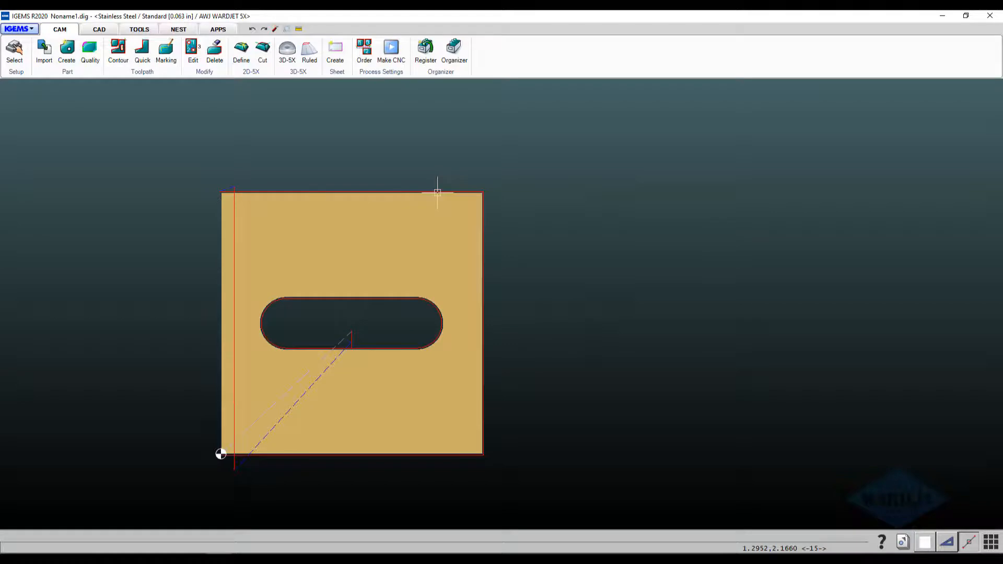
# Reopen the Align part for 3D-5X editing and set the leadout of toolpath CUT 2 to 0.1 in.
pyautogui.click(437, 193)
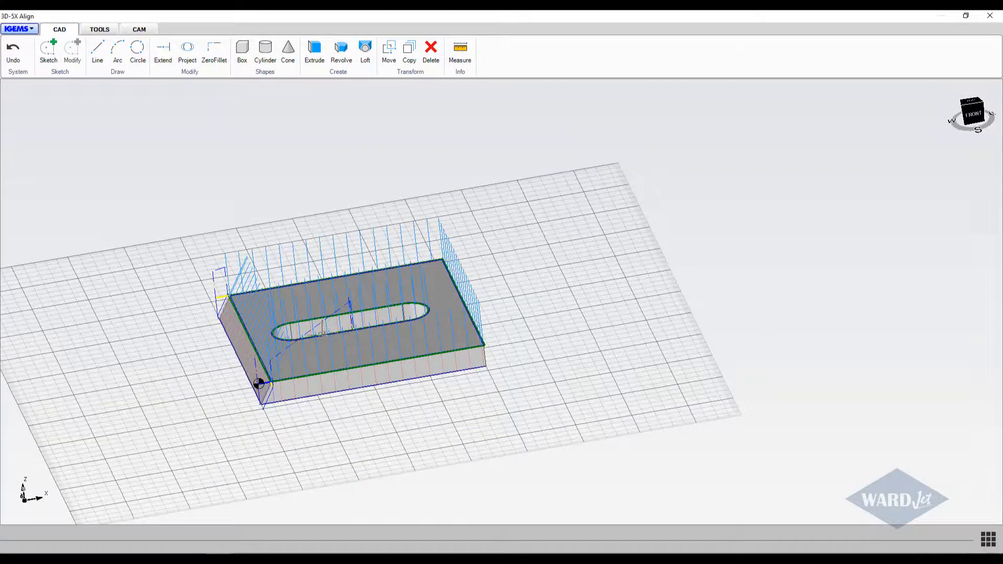
pyautogui.scroll(4, 322, 335)
pyautogui.scroll(-5, 323, 335)
pyautogui.moveTo(317, 306); pyautogui.dragTo(313, 342, button='middle')
pyautogui.scroll(5, 304, 292)
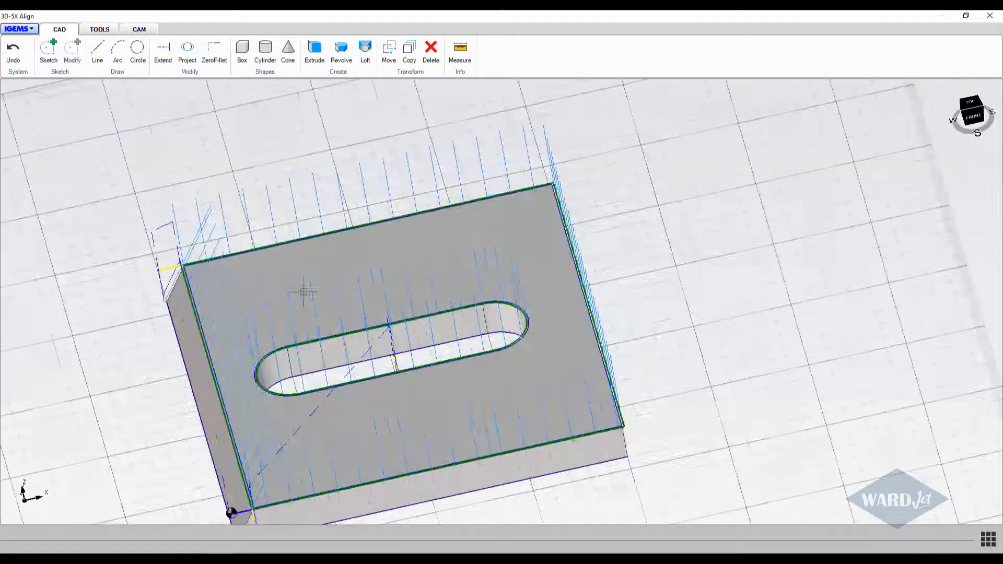
pyautogui.scroll(-4, 307, 292)
pyautogui.click(140, 30)
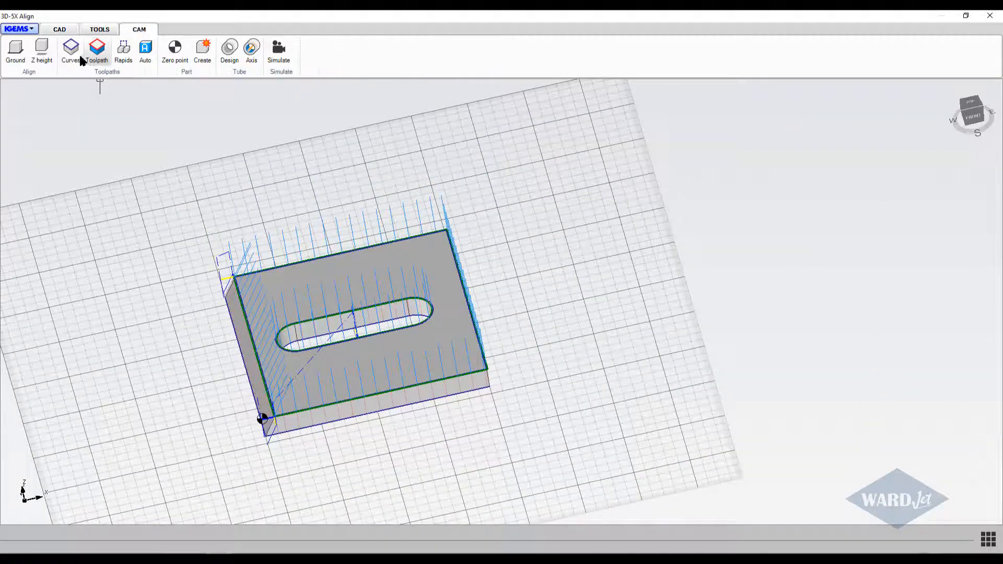
pyautogui.click(97, 49)
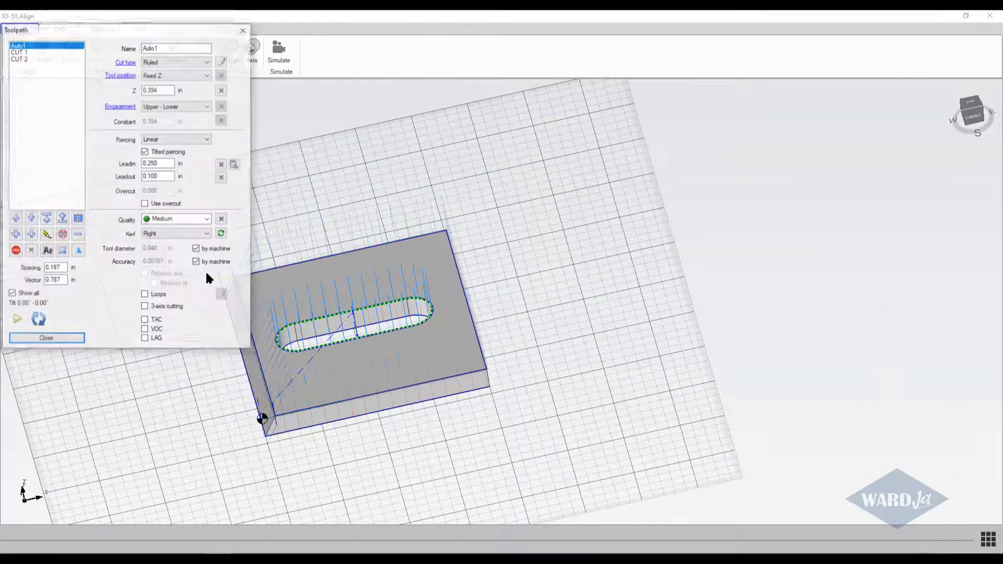
pyautogui.click(23, 59)
pyautogui.doubleClick(163, 177)
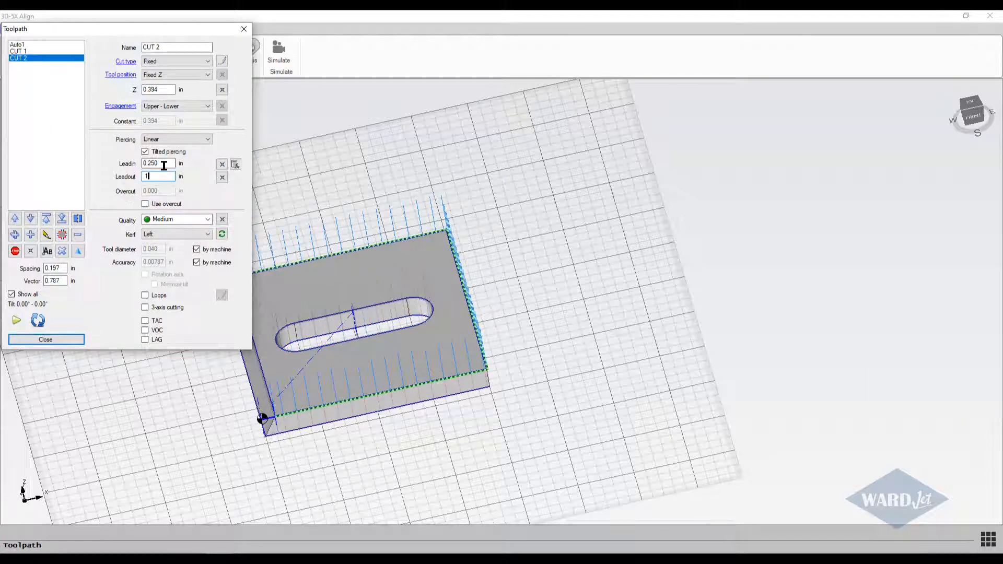
pyautogui.click(77, 340)
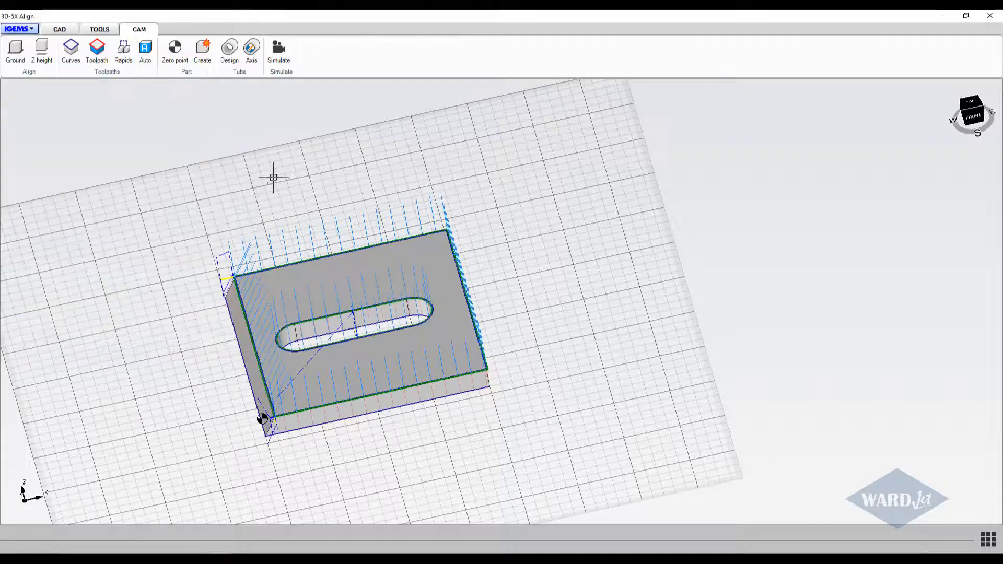
# Update the existing Align part with the edited toolpath, using the Curves export method.
pyautogui.click(203, 52)
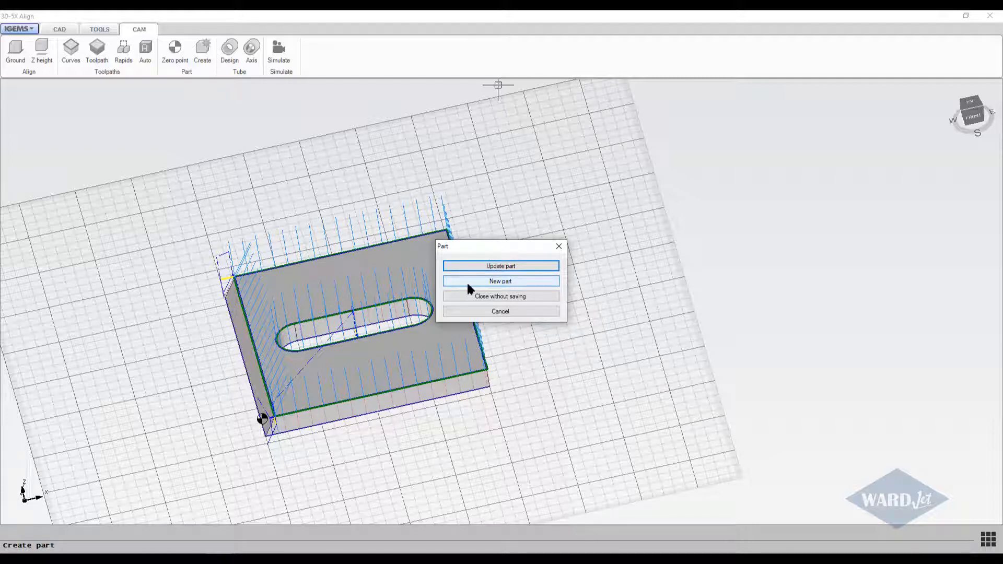
pyautogui.click(503, 268)
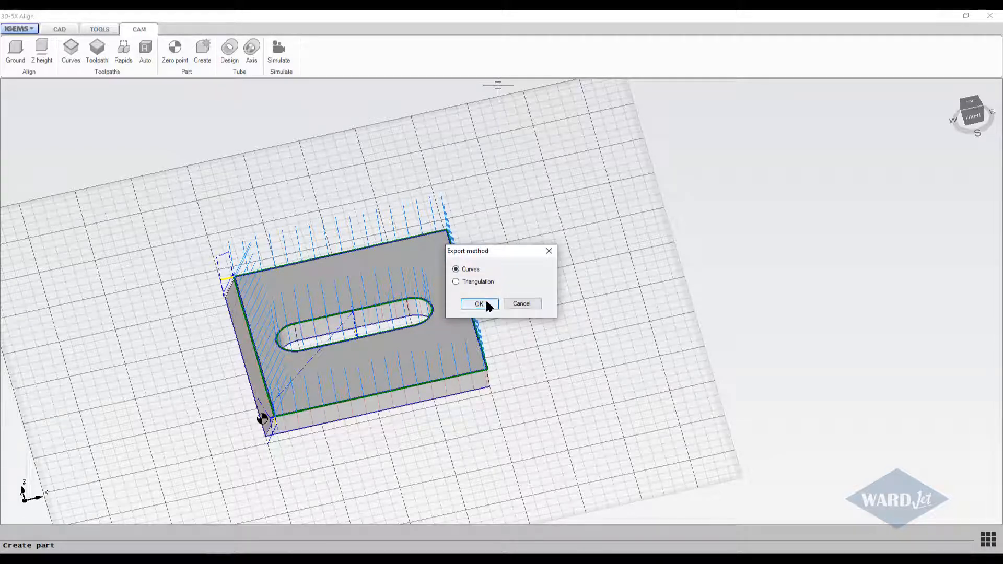
pyautogui.click(485, 302)
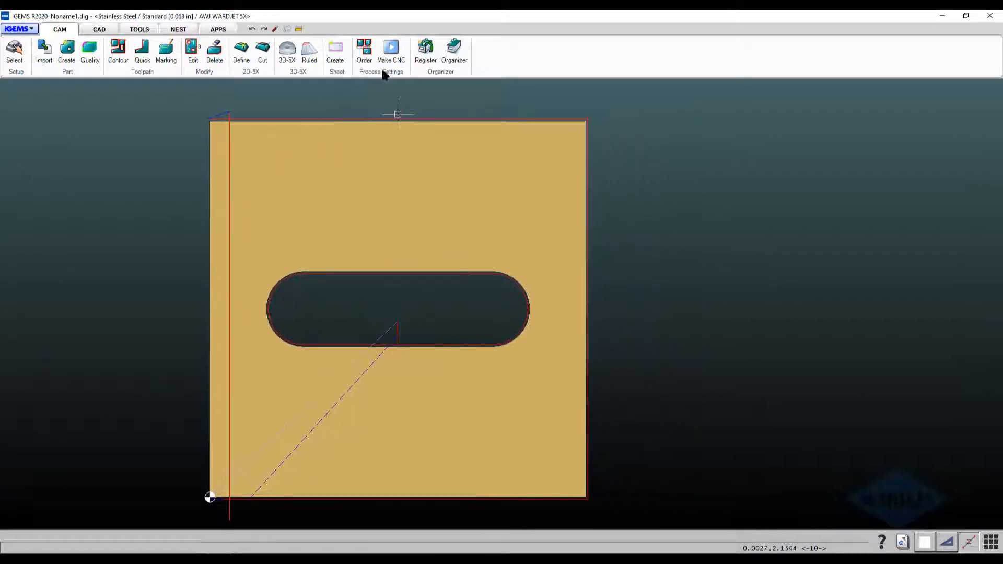
# Open the CNC process window for the updated Align part.
pyautogui.click(391, 51)
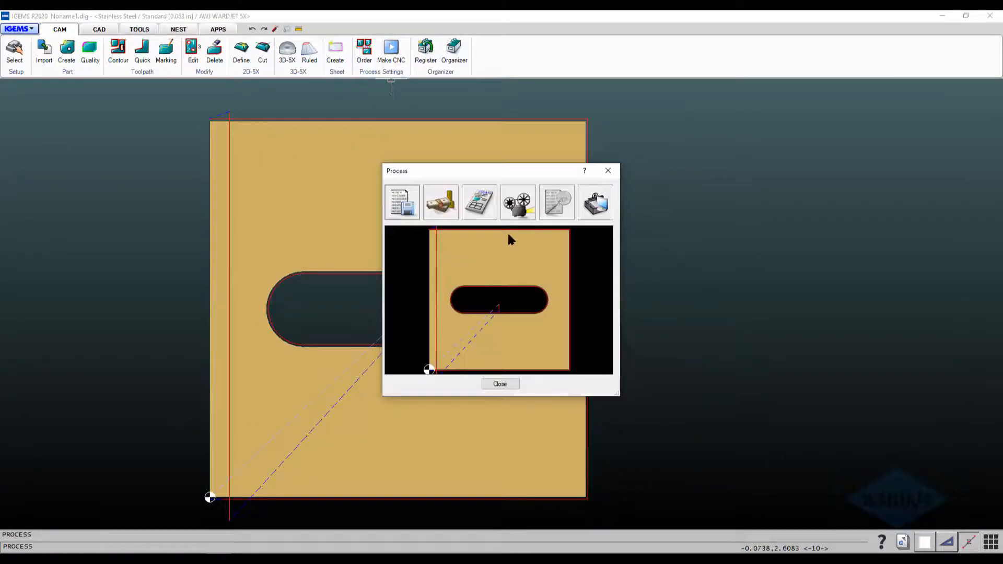